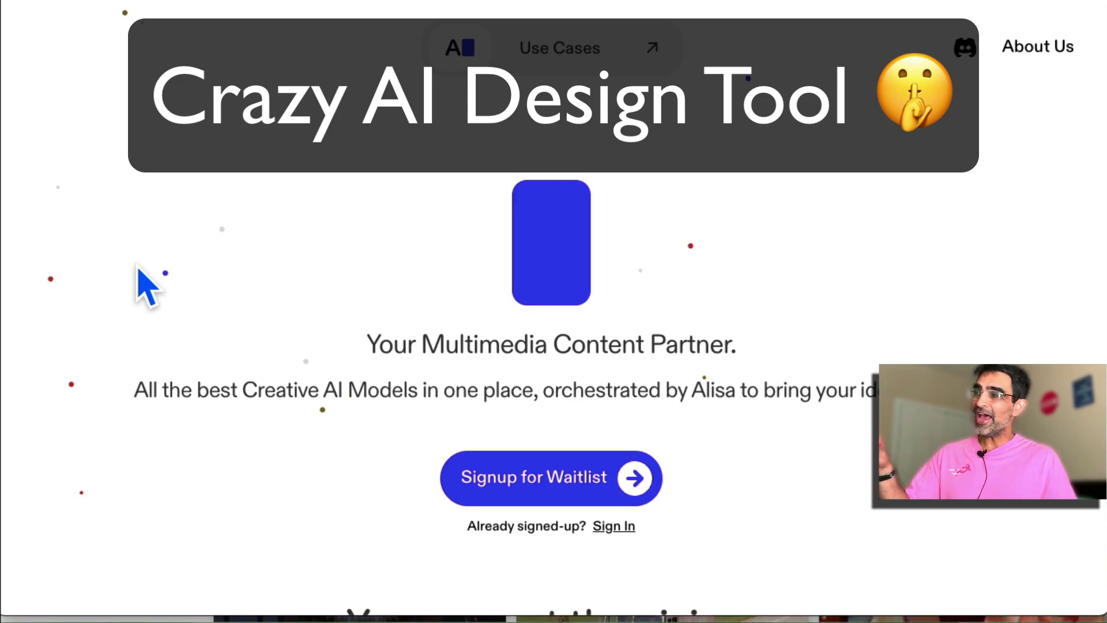
Step: Scroll through Alisa's landing page to look over the example projects
scroll(147, 287, "down", 10)
scroll(147, 287, "down", 3)
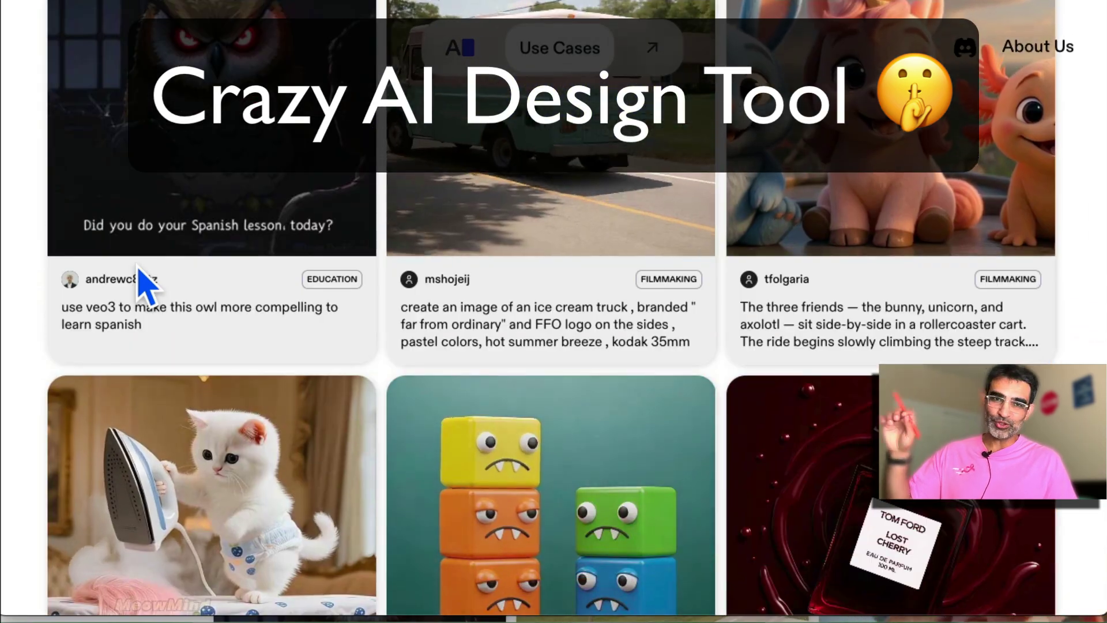
scroll(147, 287, "down", 3)
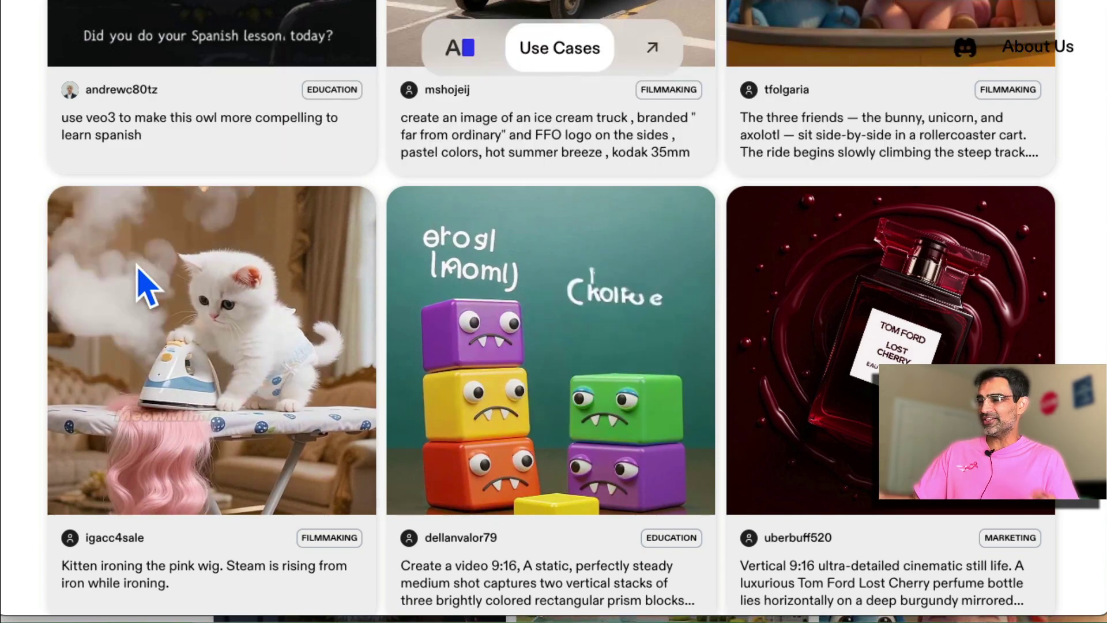
scroll(436, 329, "down", 5)
scroll(425, 317, "down", 2)
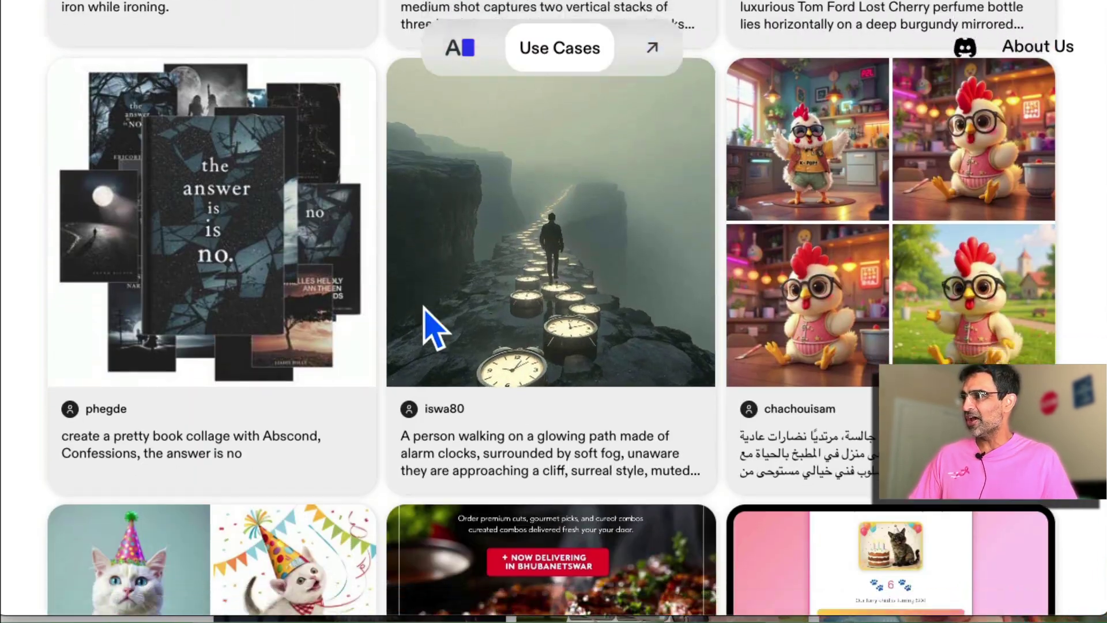
scroll(751, 308, "down", 6)
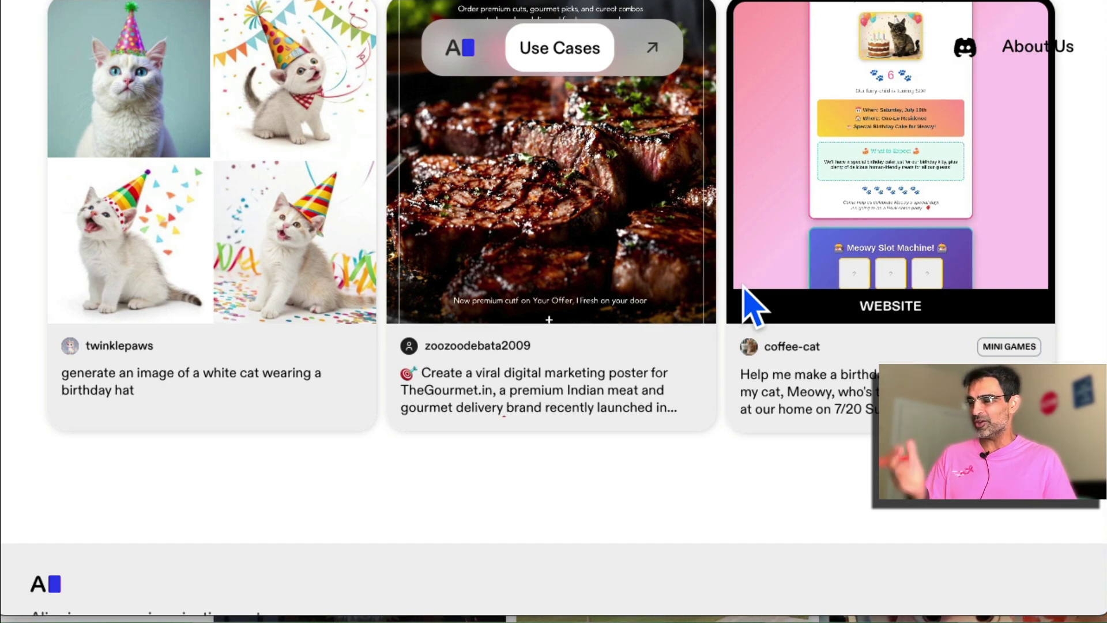
scroll(741, 267, "up", 10)
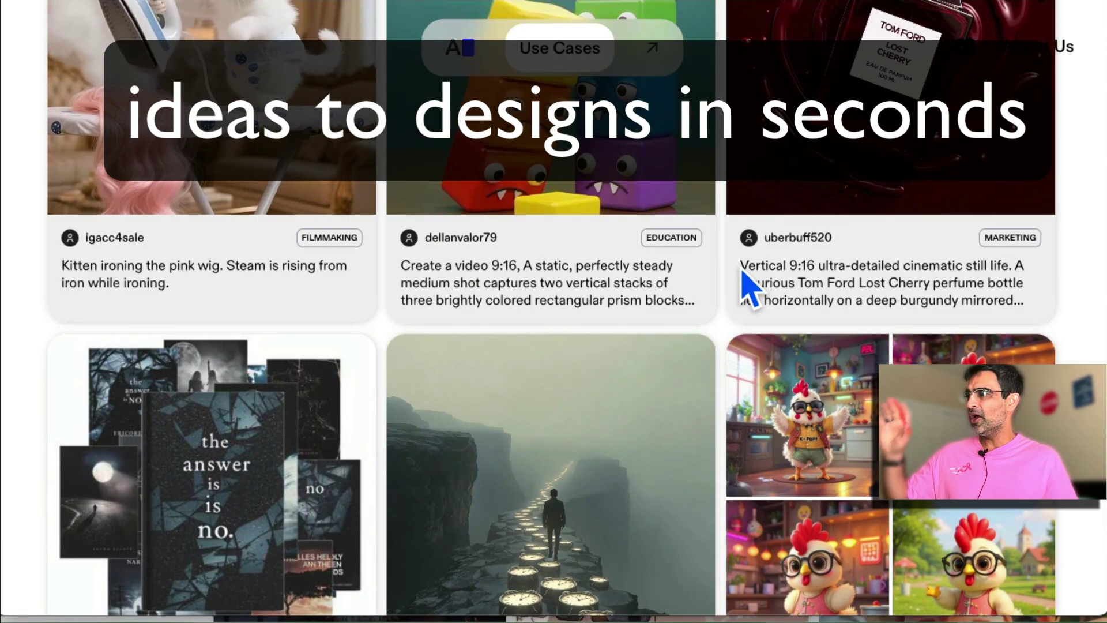
scroll(742, 267, "up", 10)
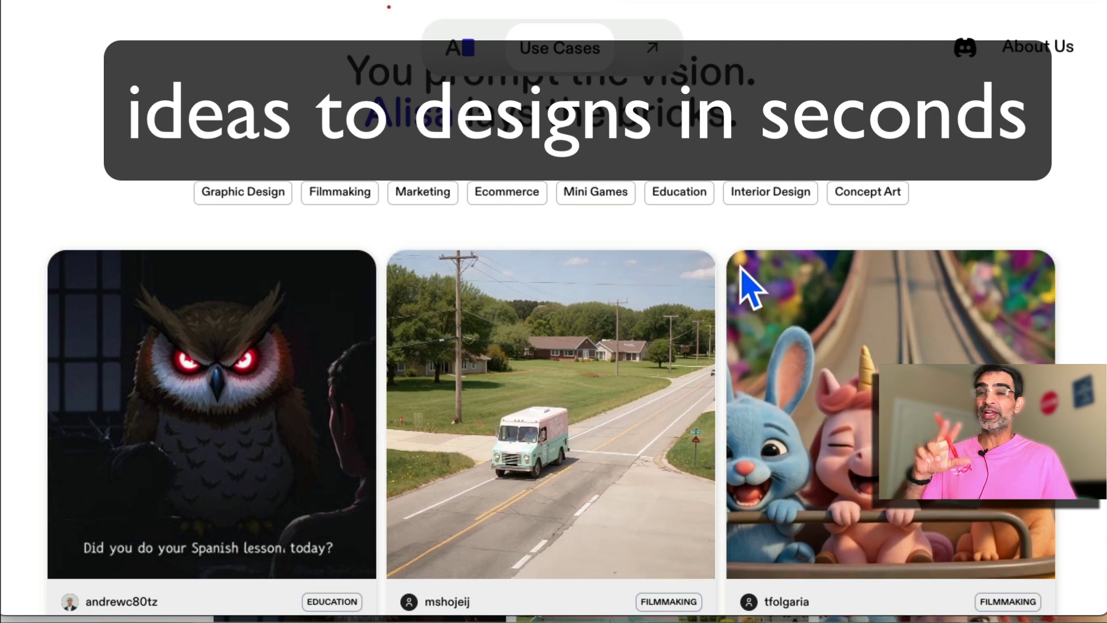
scroll(741, 267, "up", 10)
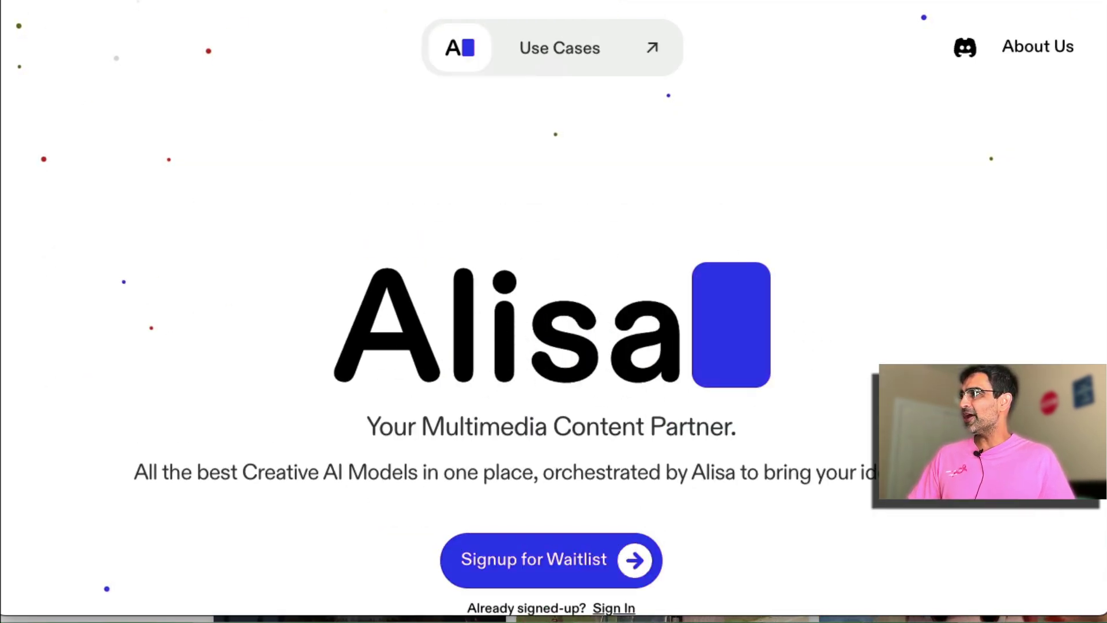
mouse_move(539, 6)
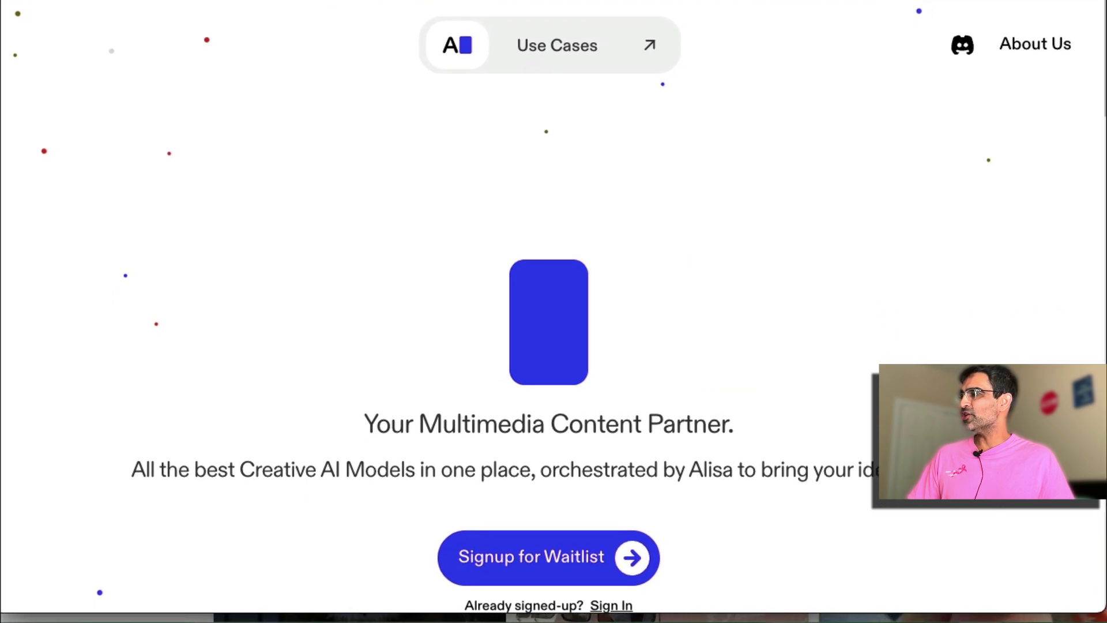
scroll(804, 445, "down", 3)
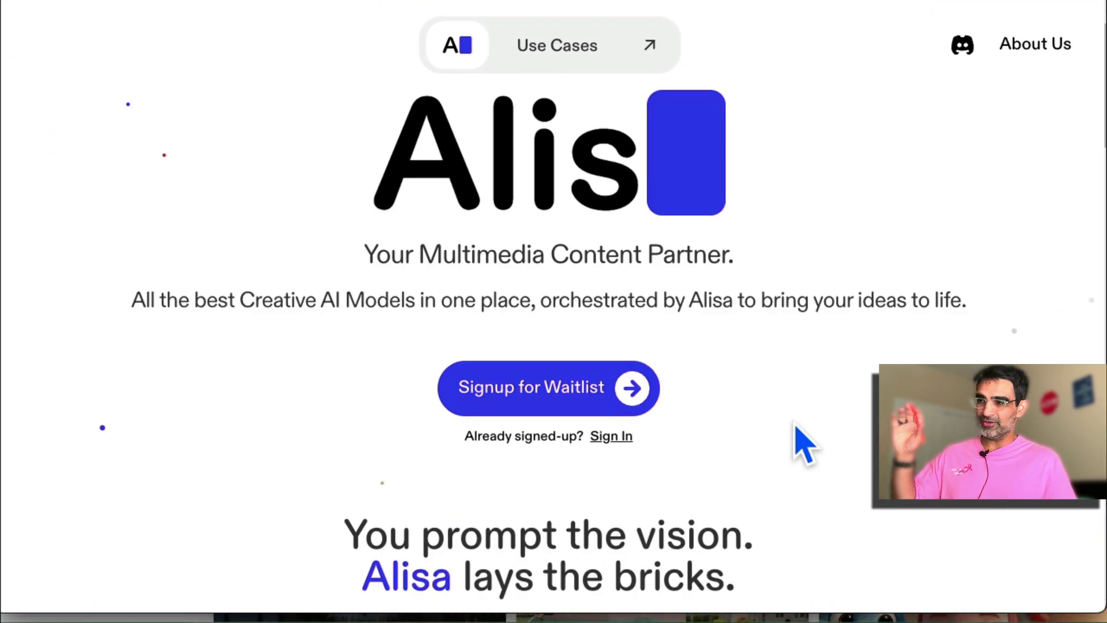
scroll(803, 445, "down", 4)
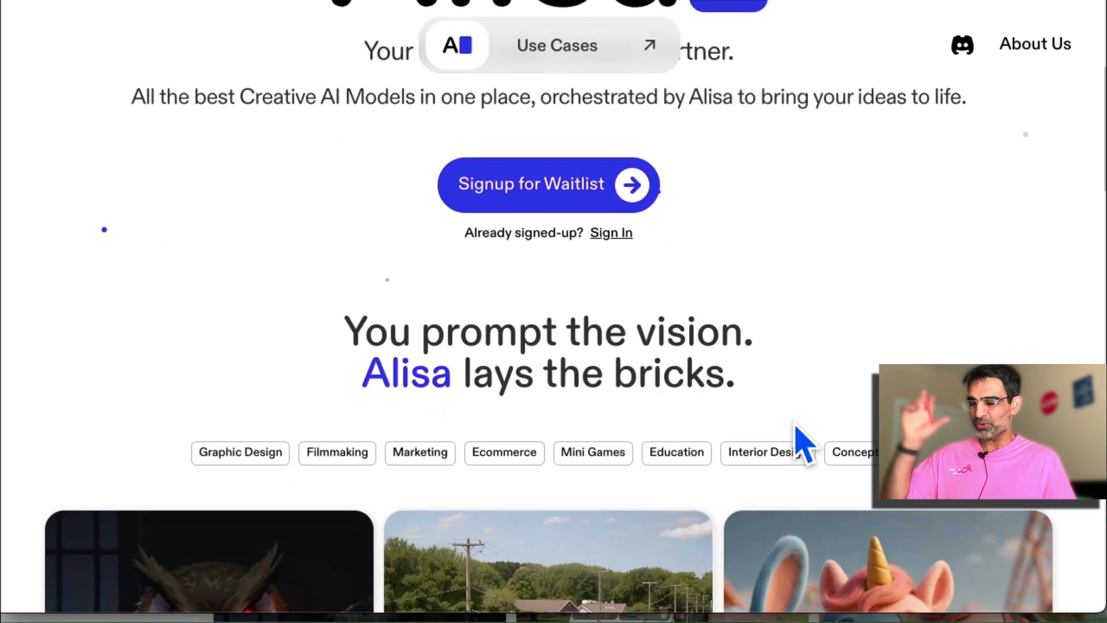
scroll(802, 447, "down", 3)
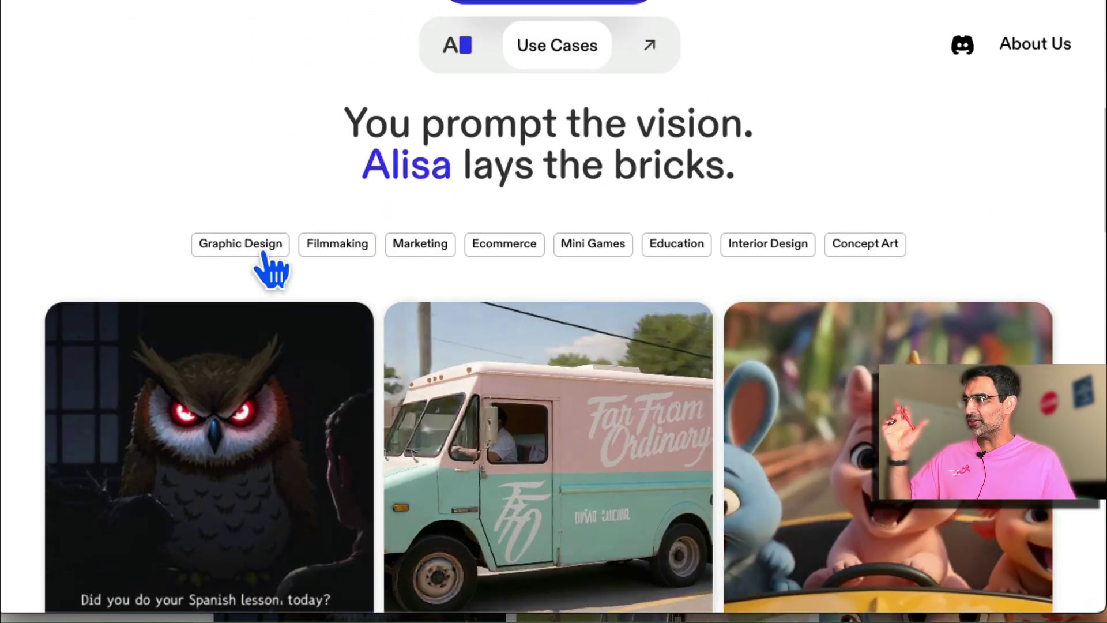
Step: Filter the examples by the Graphic Design, Filmmaking and Marketing tags
left_click(259, 245)
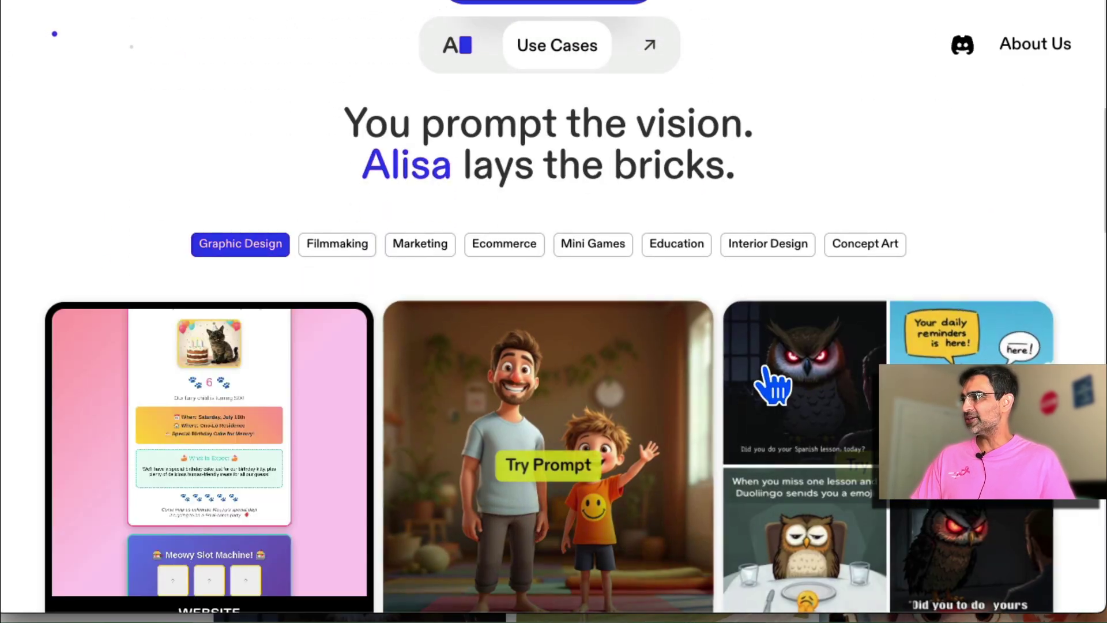
scroll(771, 420, "down", 5)
scroll(502, 351, "up", 6)
left_click(346, 286)
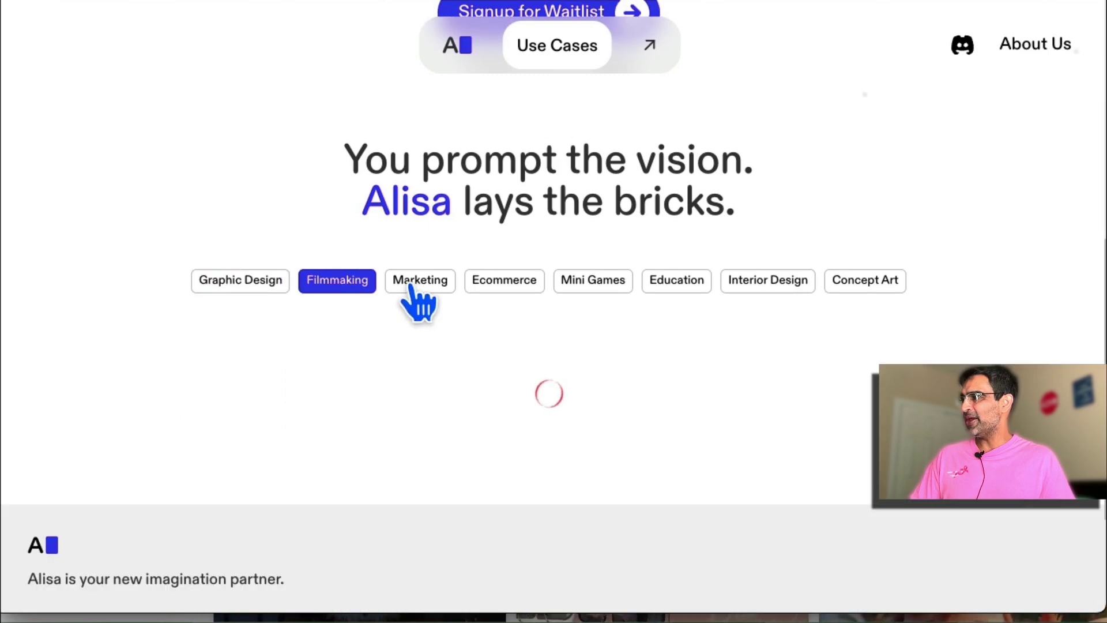
left_click(417, 283)
scroll(821, 392, "down", 5)
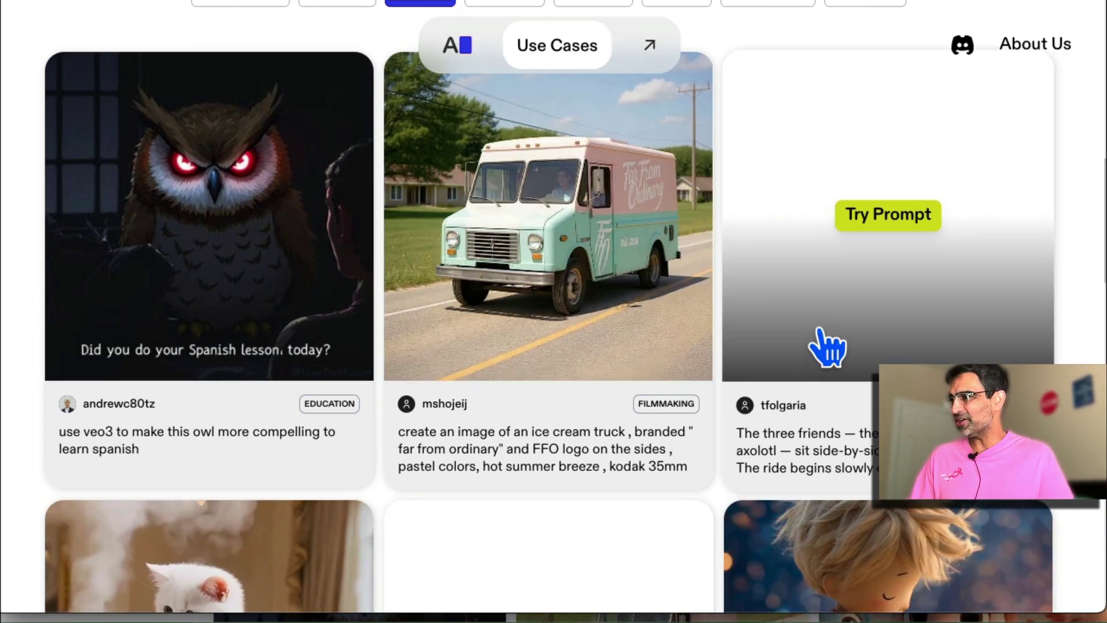
Step: Scroll the example cards and reach the 'Let's create!' workspace with 500 credits
scroll(828, 343, "down", 5)
scroll(828, 348, "down", 10)
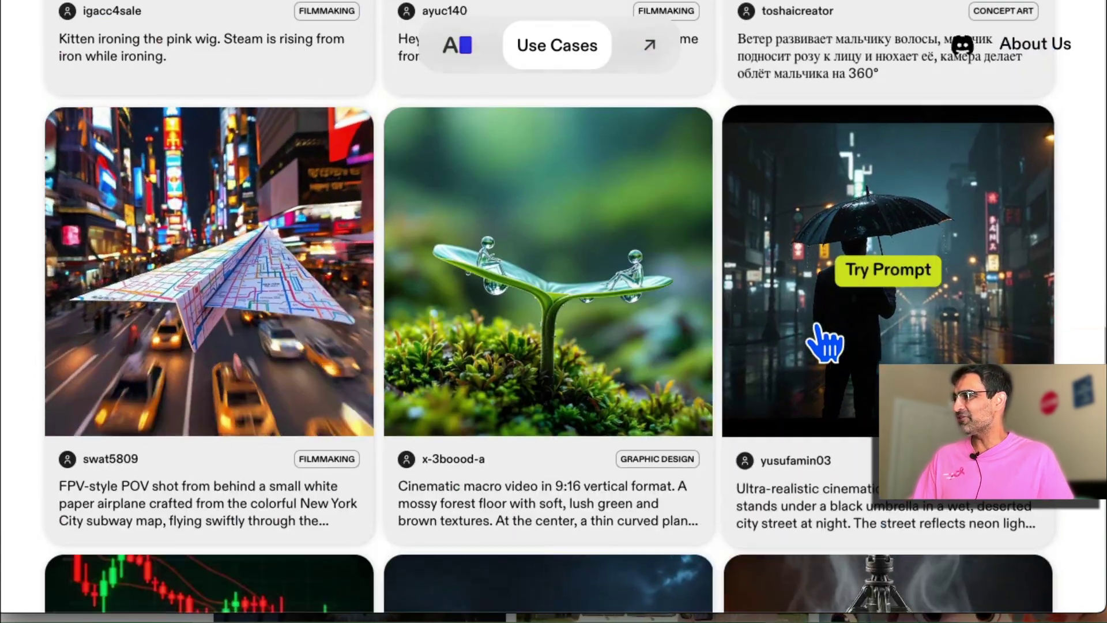
mouse_move(694, 254)
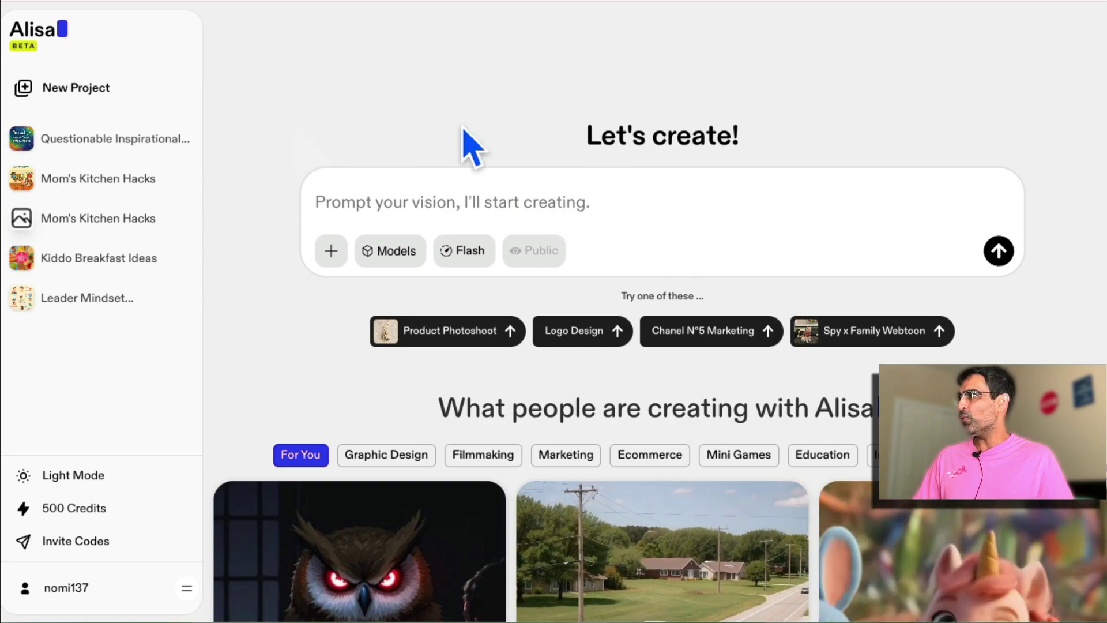
Step: Filter the community gallery to Marketing to show perfume shots like Tom Ford Lost Cherry
scroll(262, 358, "down", 6)
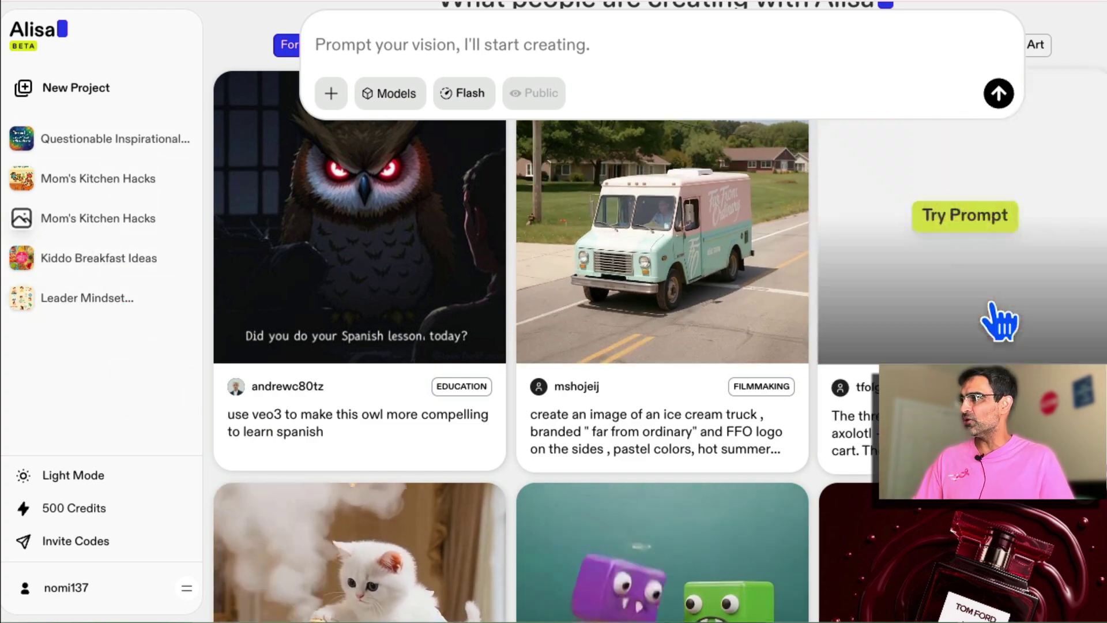
scroll(499, 470, "up", 6)
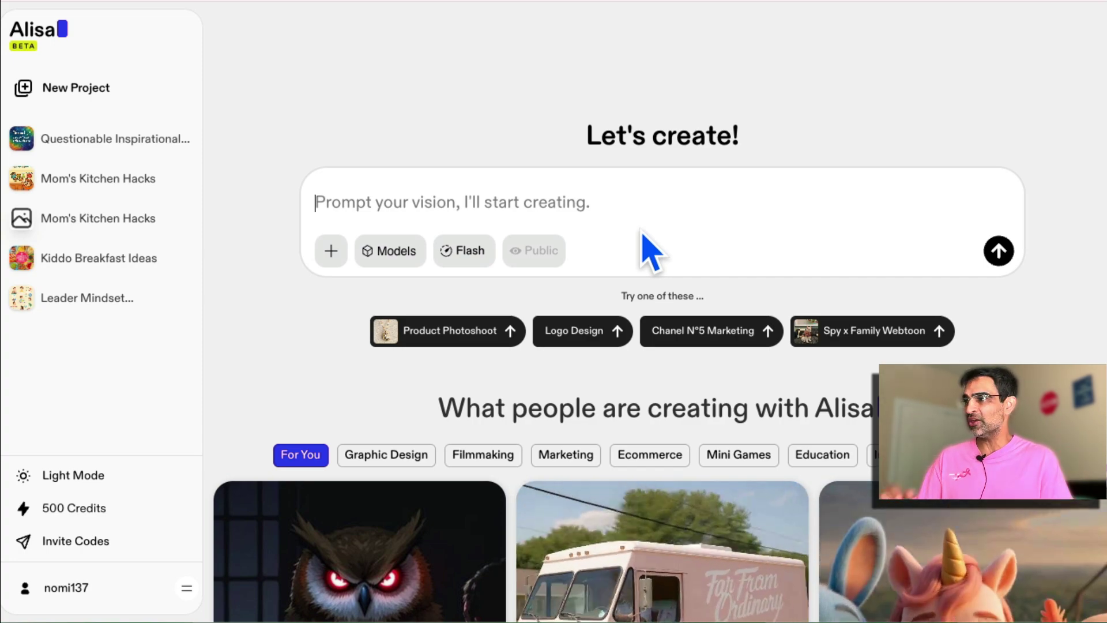
scroll(614, 279, "down", 4)
left_click_drag(544, 182, 876, 194)
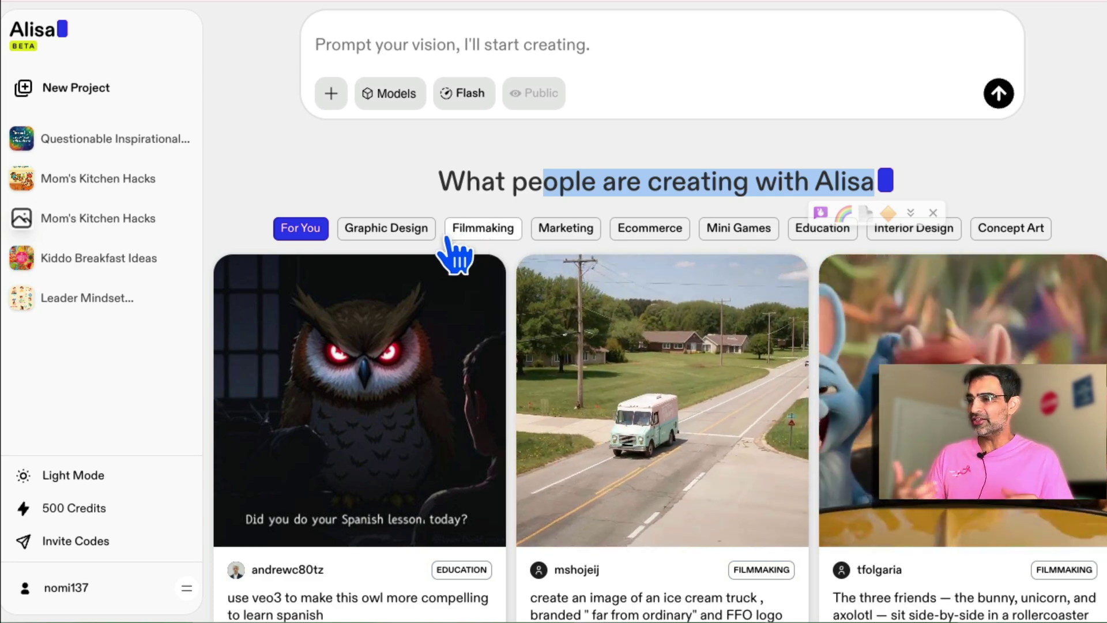
left_click(558, 231)
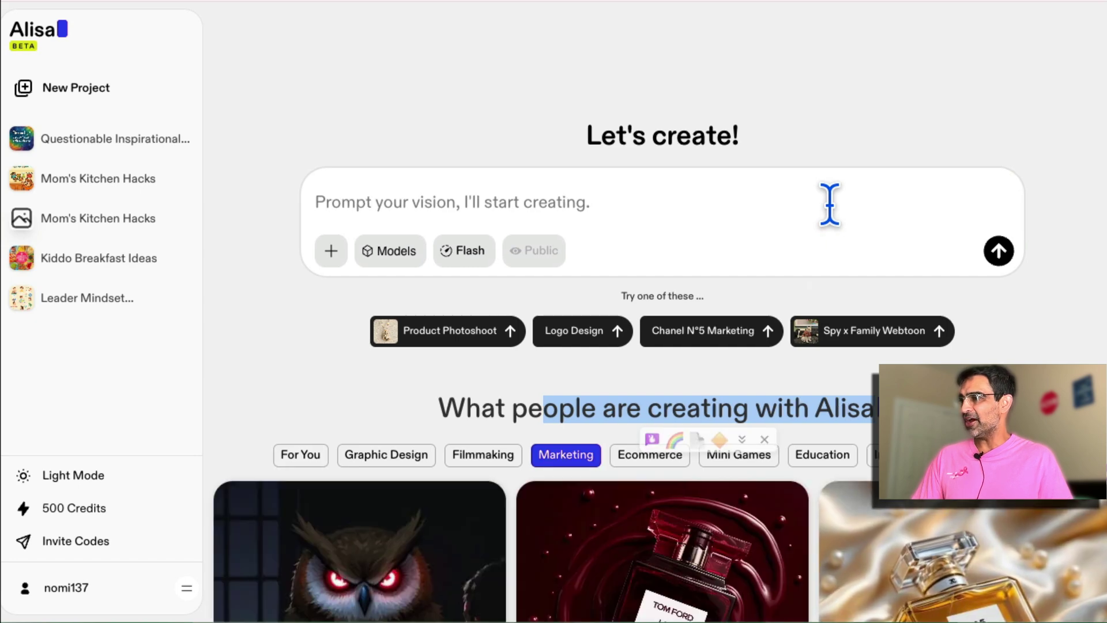
scroll(638, 202, "down", 7)
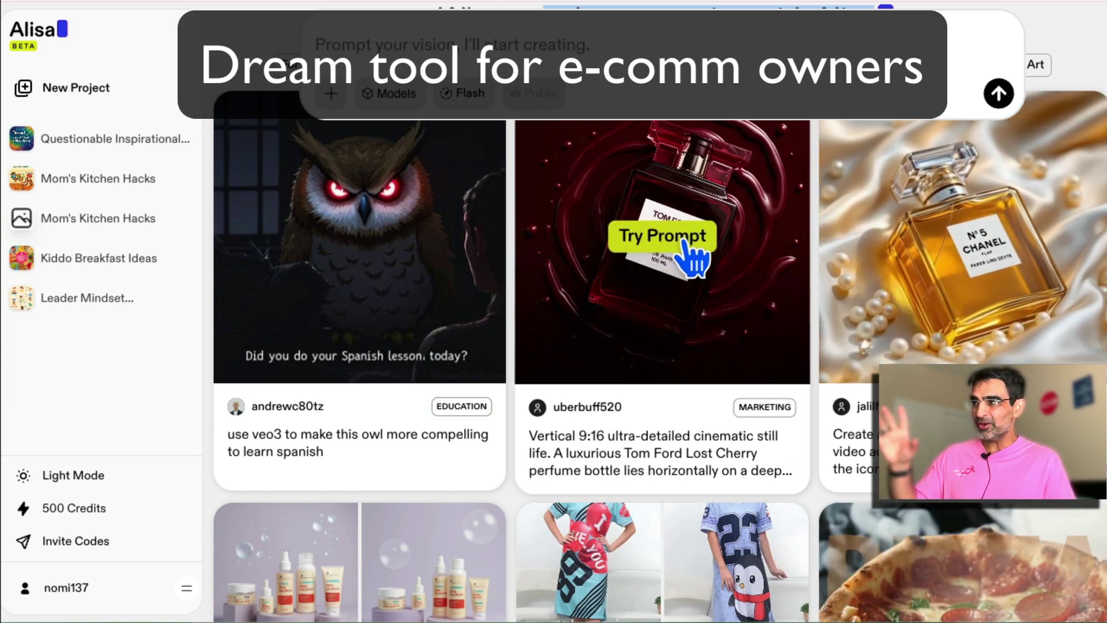
Step: Load the Tom Ford perfume card's prompt into the prompt box
left_click(649, 245)
scroll(633, 254, "up", 6)
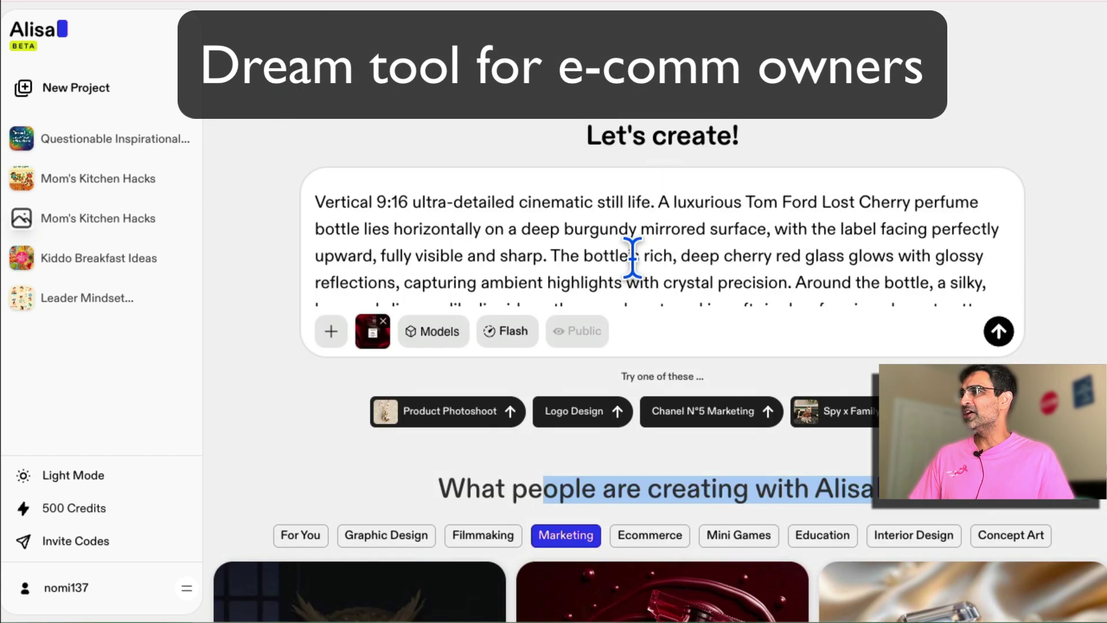
left_click_drag(658, 230, 865, 352)
left_click(760, 230)
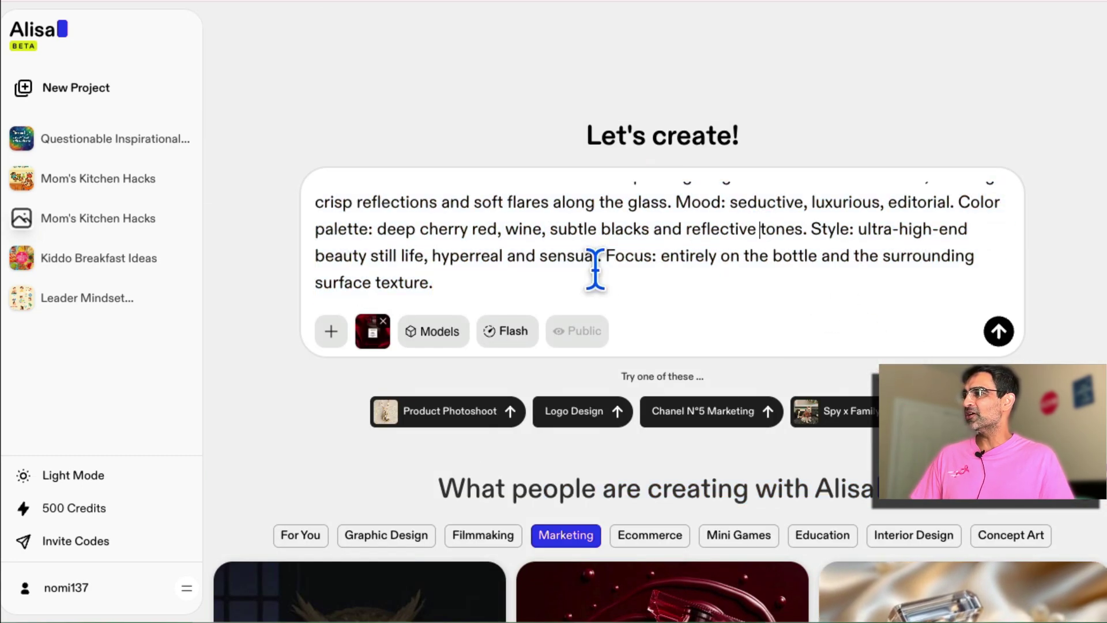
left_click_drag(503, 289, 323, 187)
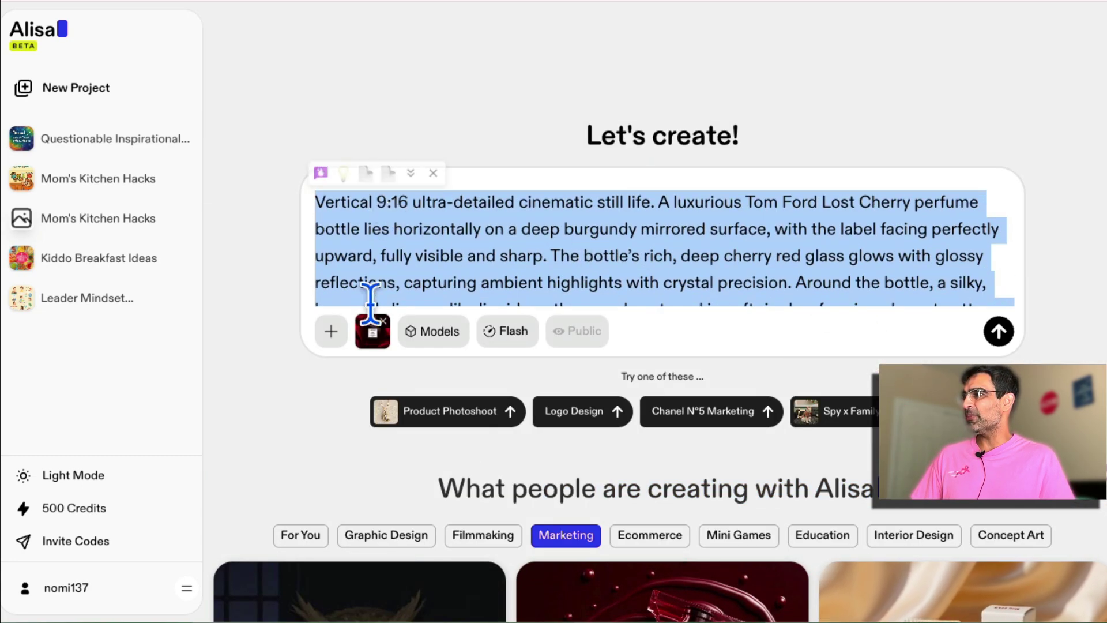
Step: Remove the attached reference image and delete all the prompt text
left_click(383, 321)
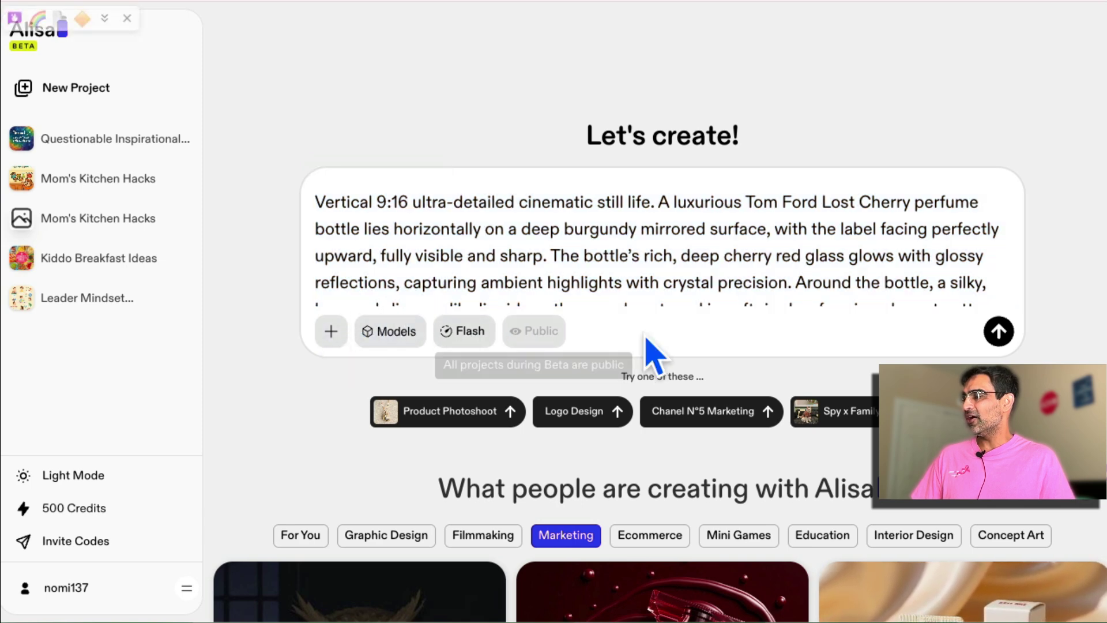
scroll(719, 300, "down", 2)
scroll(703, 283, "down", 2)
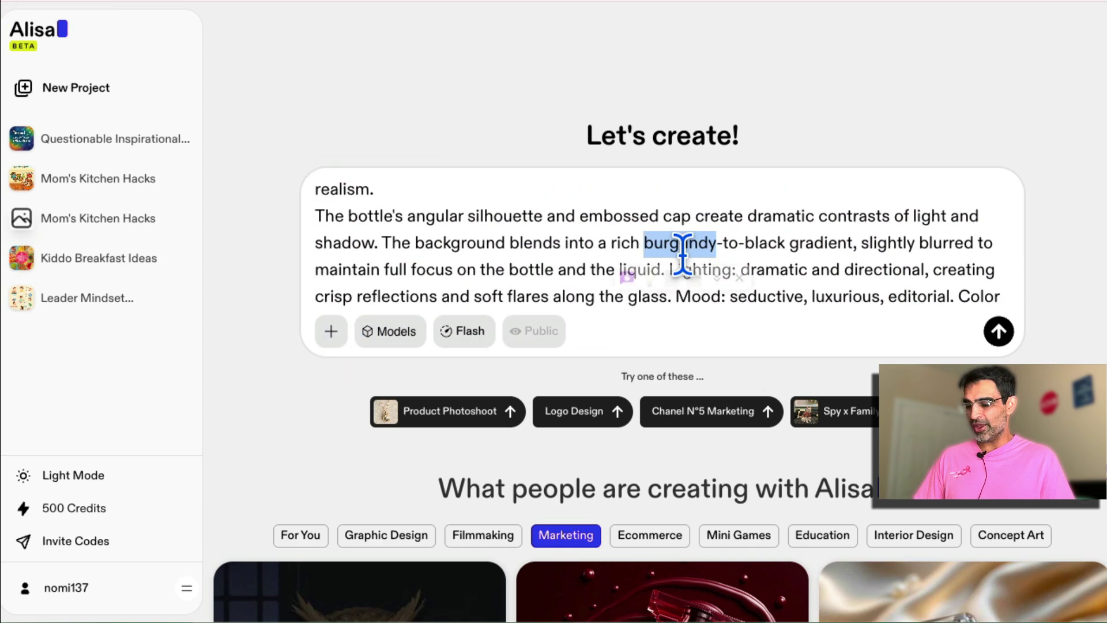
key("ctrl+a")
key("BackSpace")
Step: Scroll through the 'What people are creating' gallery, then back up toward the prompt box
scroll(772, 408, "down", 12)
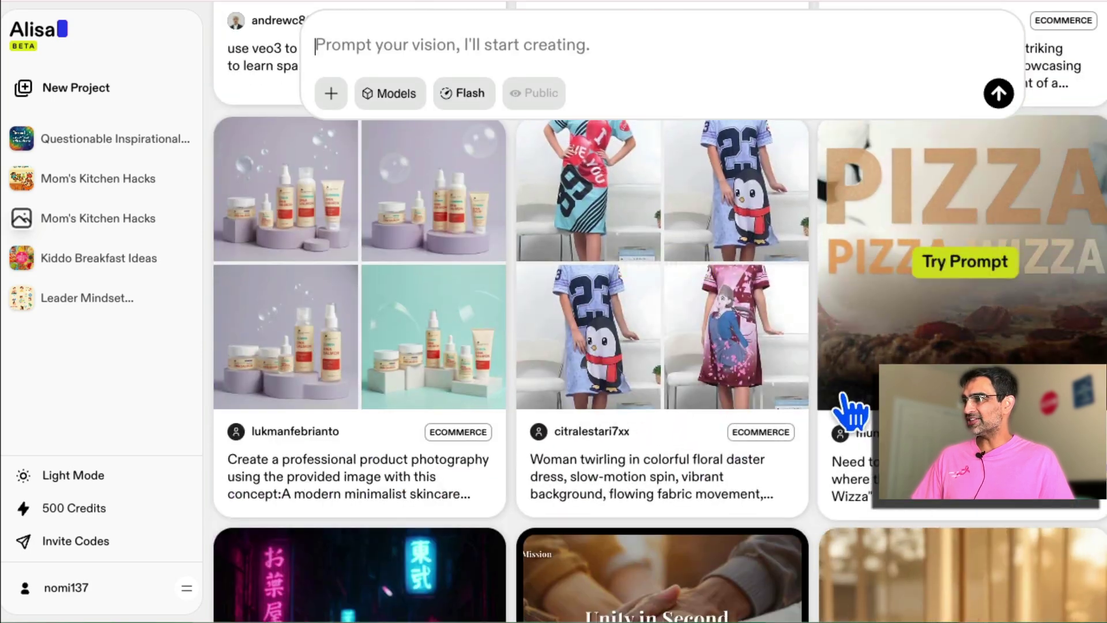
scroll(852, 410, "down", 5)
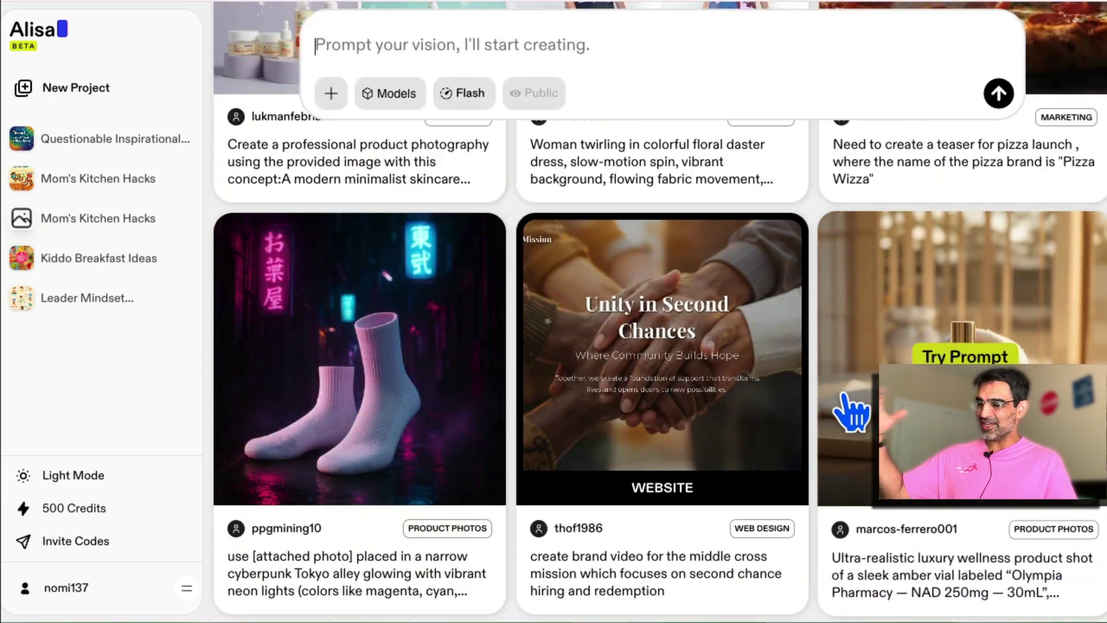
scroll(853, 412, "down", 3)
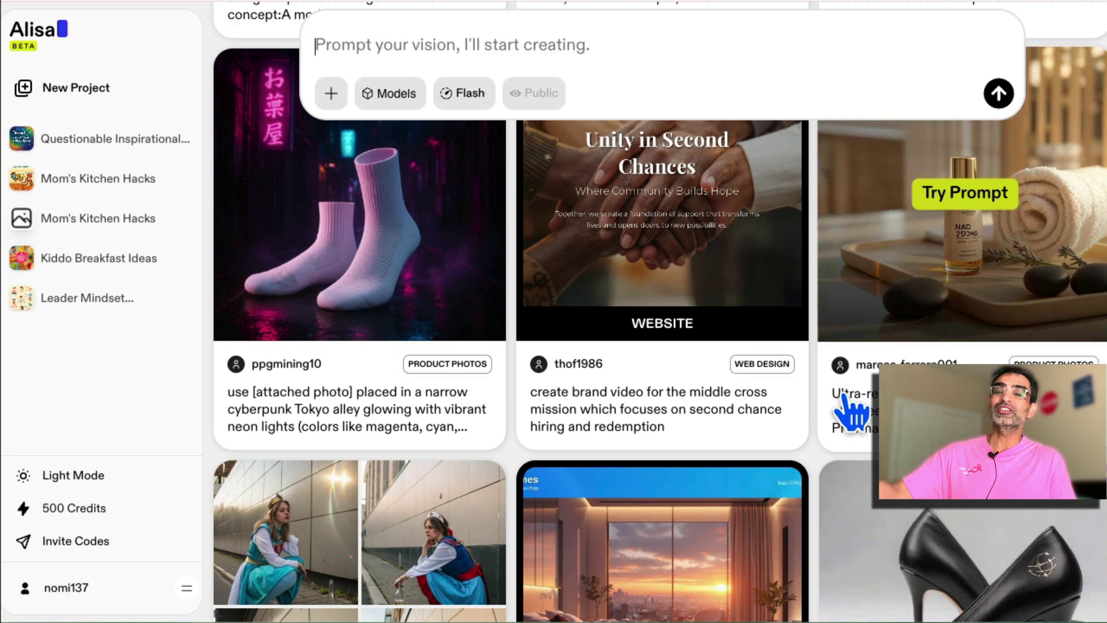
scroll(853, 412, "down", 6)
scroll(852, 410, "down", 5)
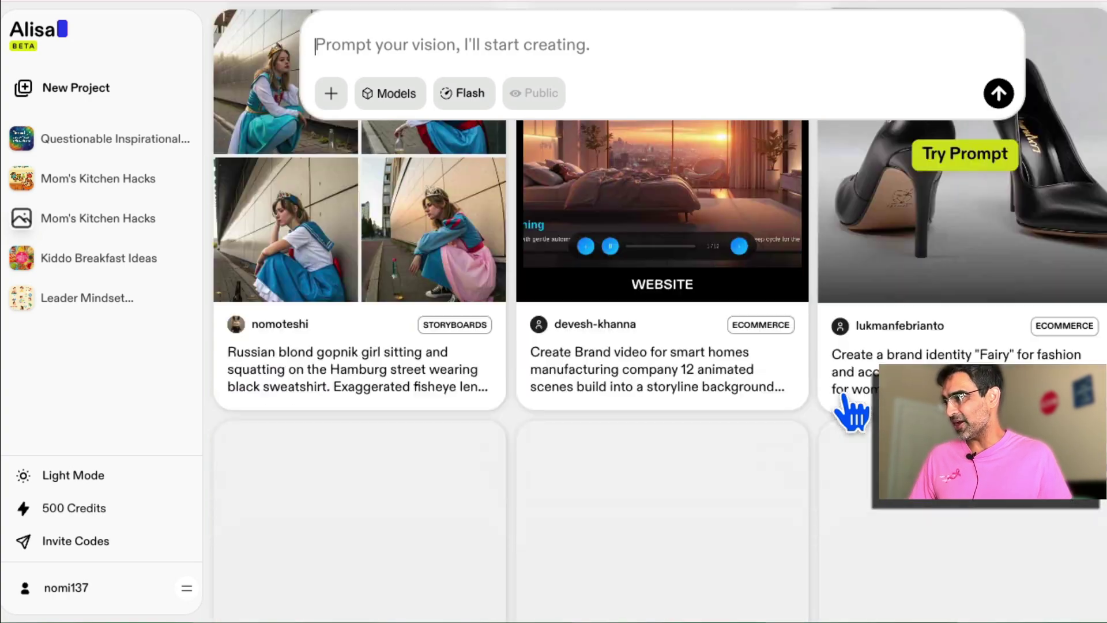
scroll(851, 401, "down", 5)
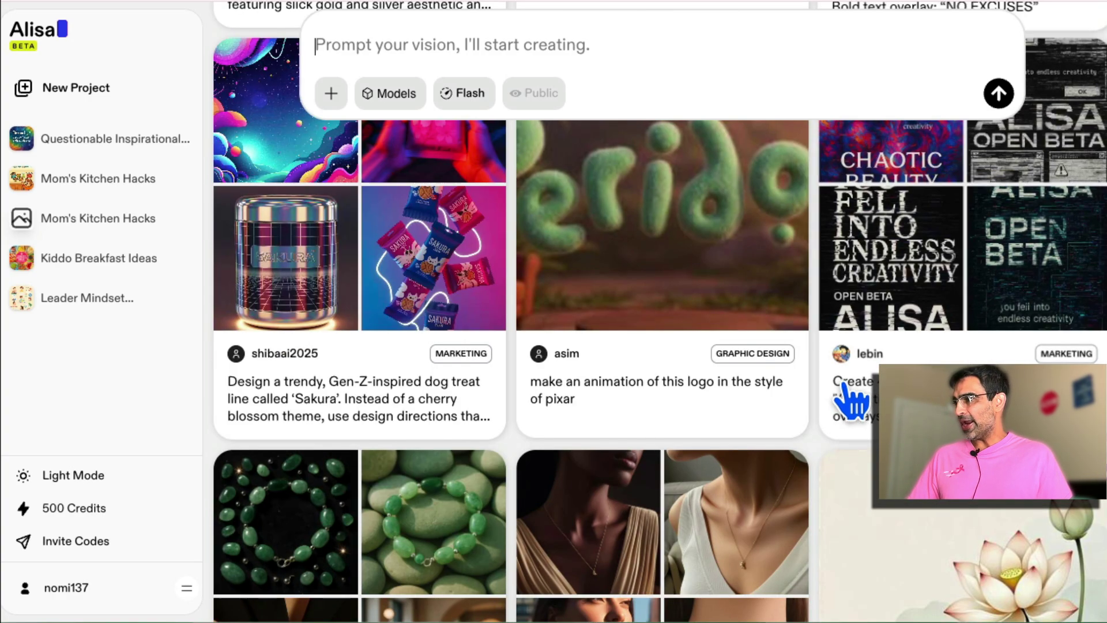
scroll(750, 288, "up", 20)
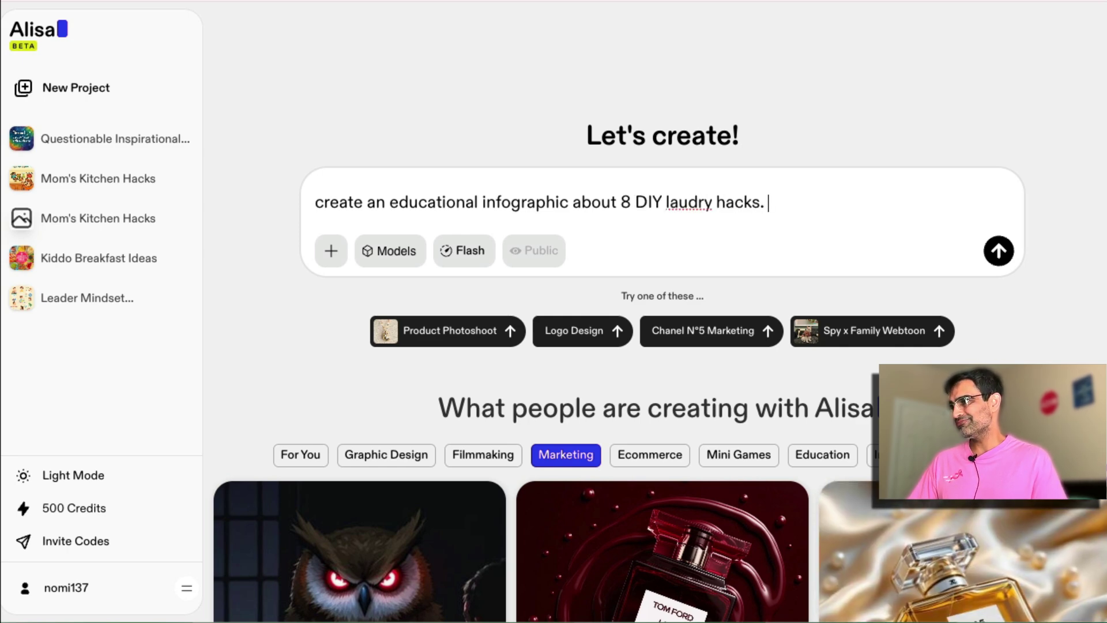
Step: Correct 'laudry' to 'laundry' from the spelling suggestions and cancel attaching an image
right_click(697, 206)
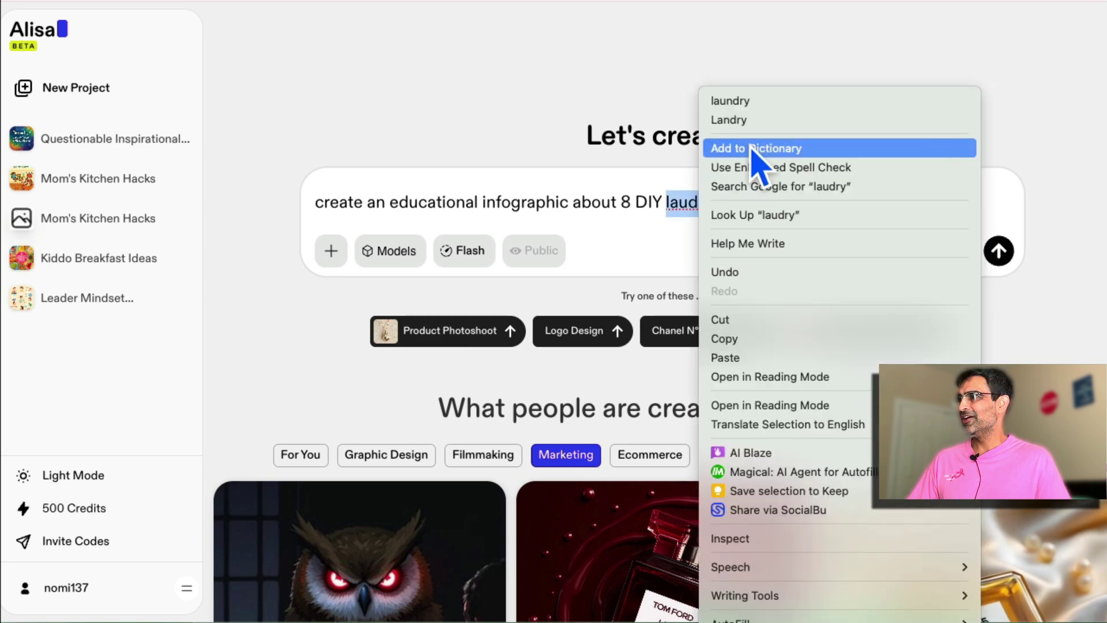
left_click(757, 102)
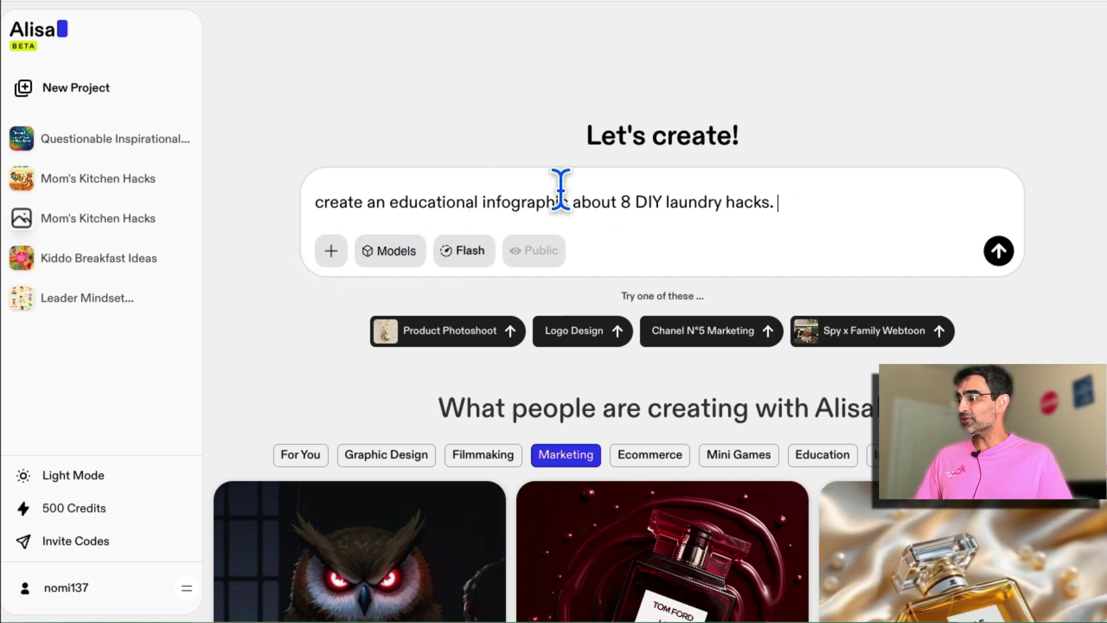
left_click(333, 252)
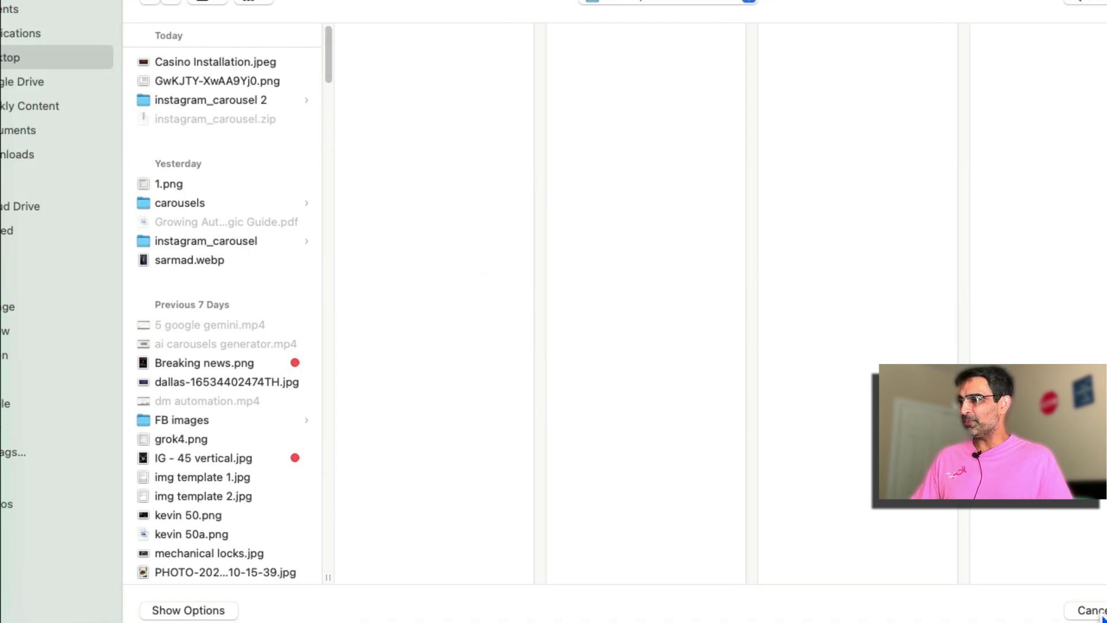
left_click(1099, 612)
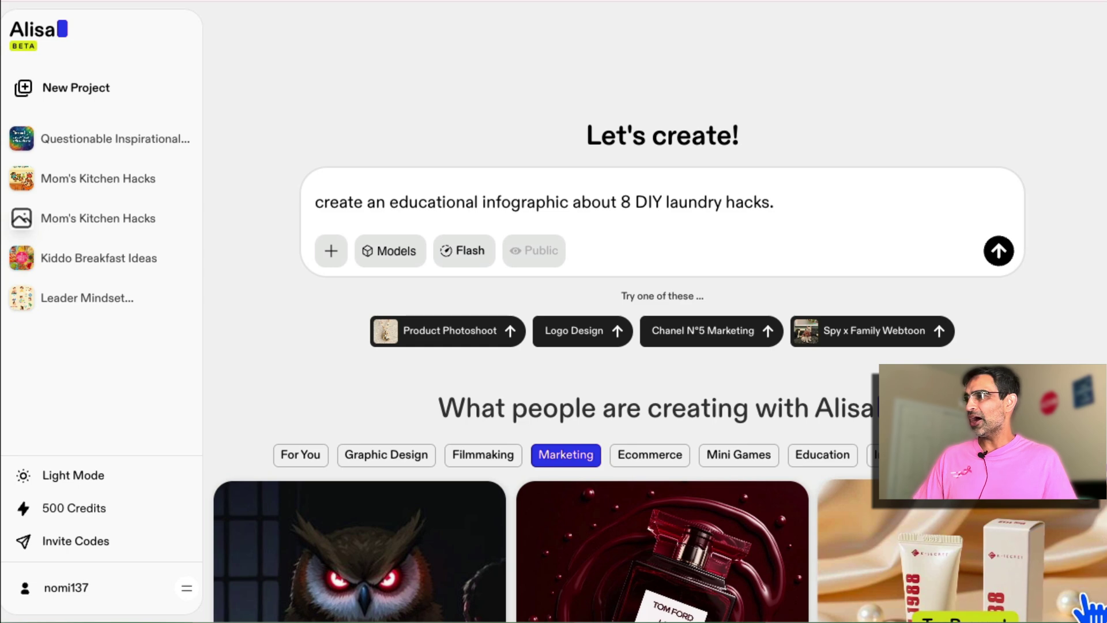
Step: Open the Models list and try the Auto model option
left_click(384, 260)
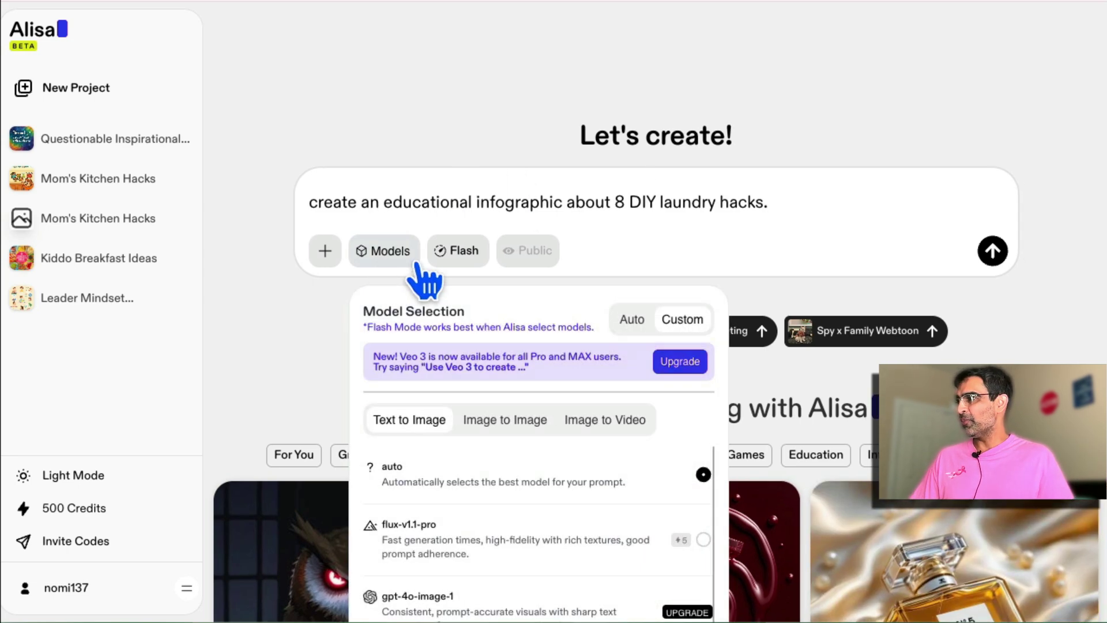
scroll(656, 487, "down", 2)
left_click(629, 319)
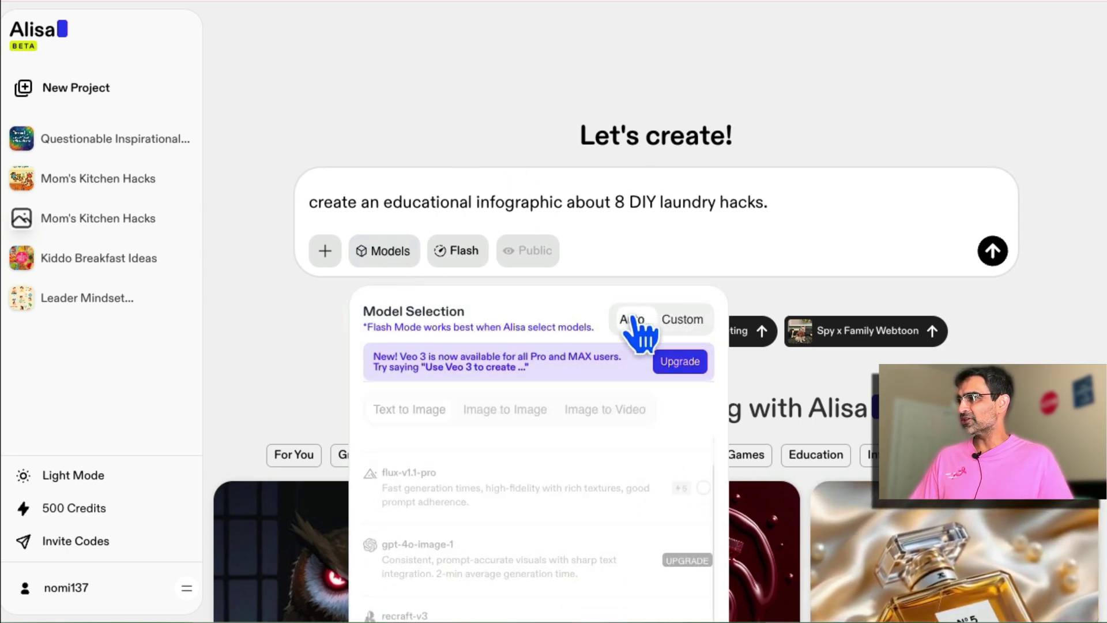
left_click(397, 253)
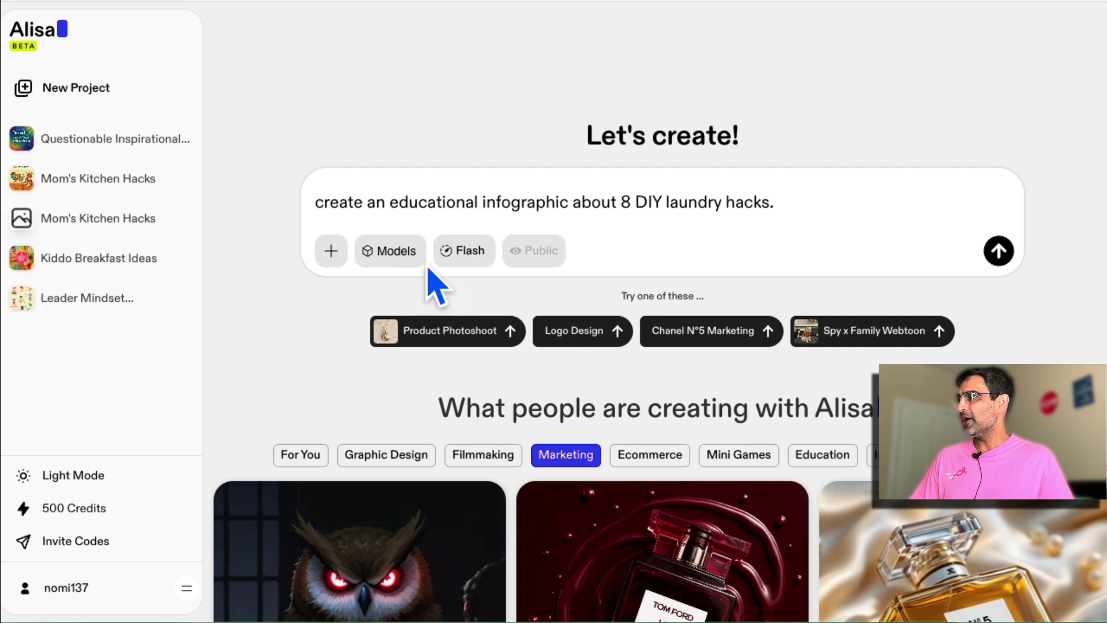
left_click(375, 253)
Step: Switch to Custom models and browse the Text to Image models
left_click(700, 139)
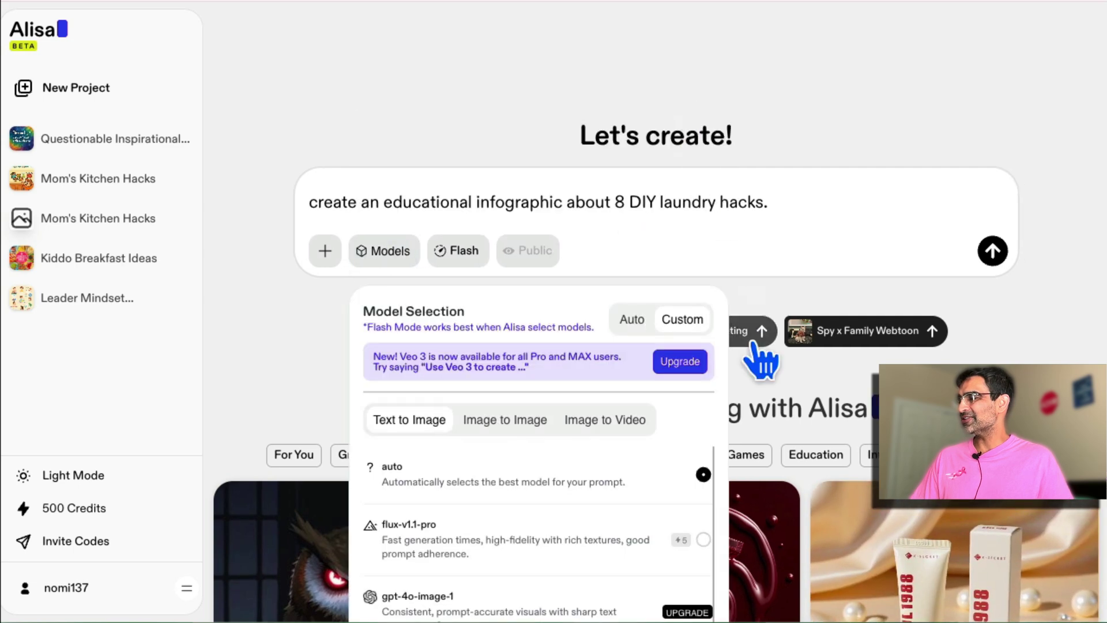
scroll(669, 476, "down", 1)
scroll(558, 514, "down", 2)
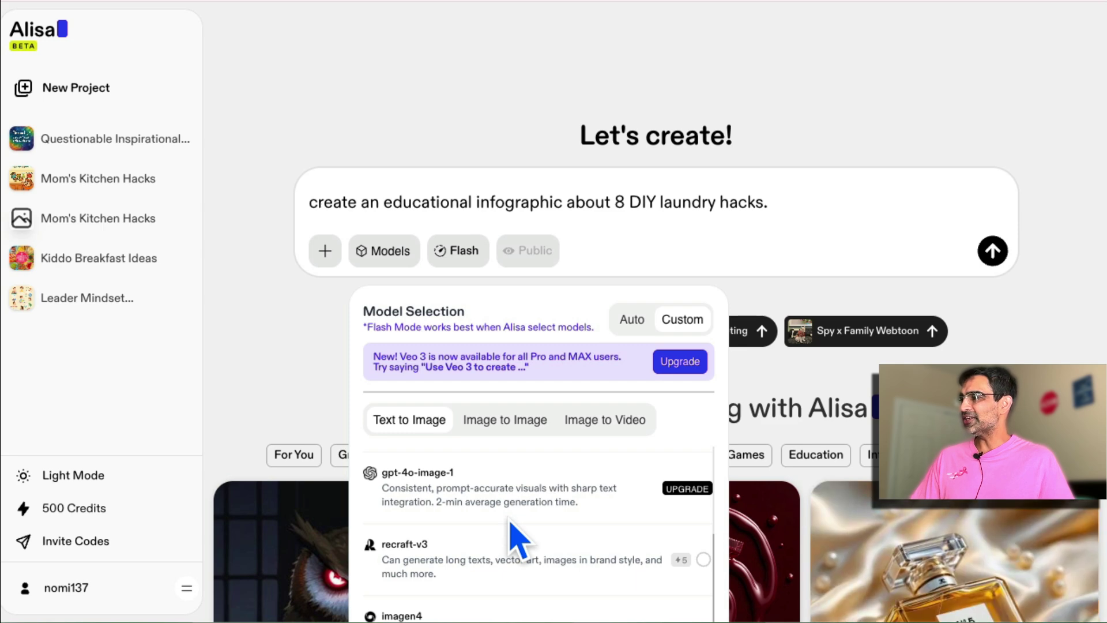
scroll(557, 508, "down", 1)
scroll(455, 605, "down", 3)
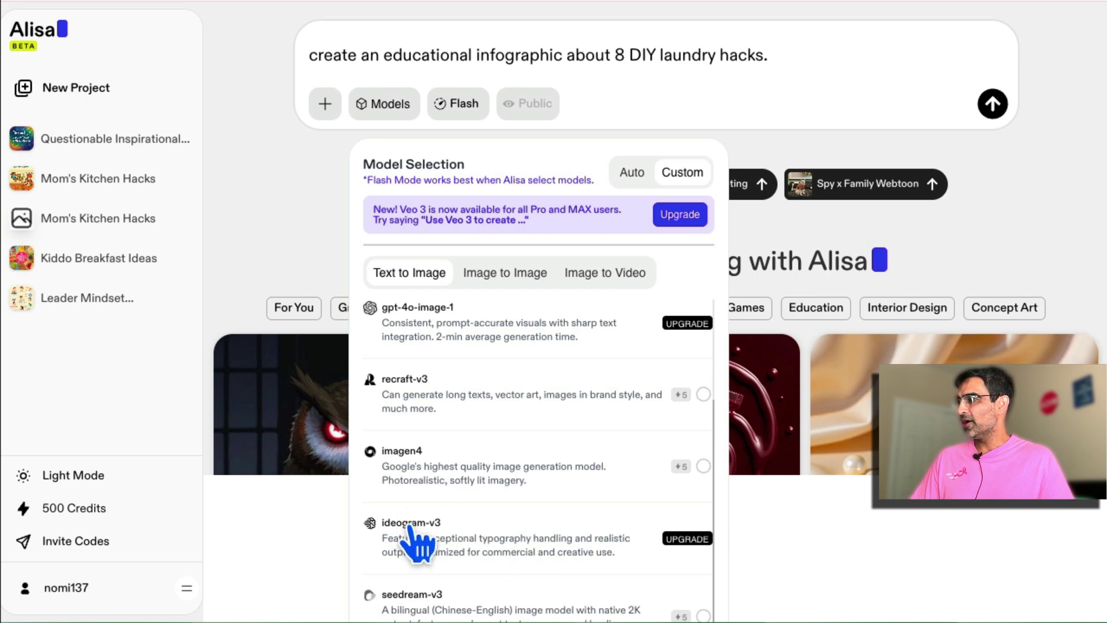
scroll(605, 496, "down", 1)
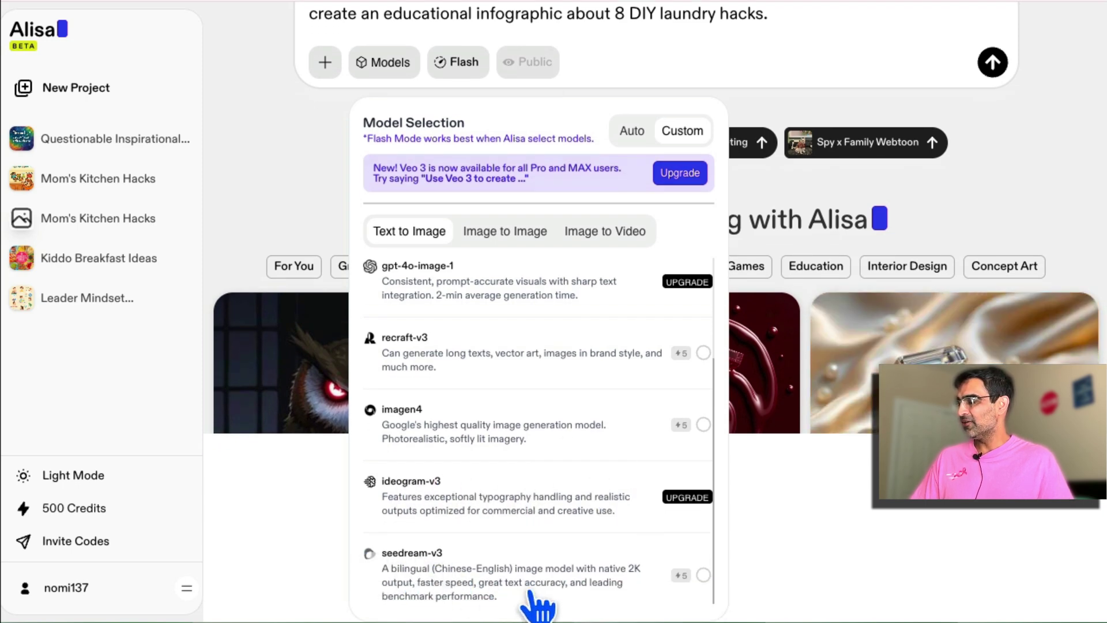
scroll(540, 600, "up", 2)
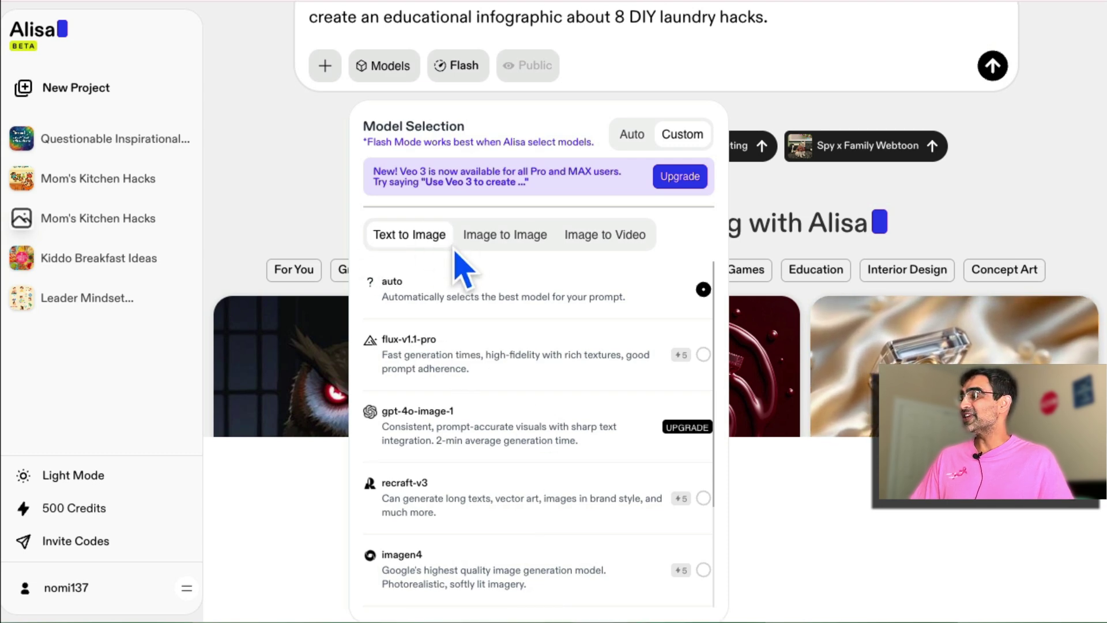
Step: Review the Image to Image and Image to Video models, then set selection back to Auto
left_click(501, 236)
scroll(506, 262, "up", 4)
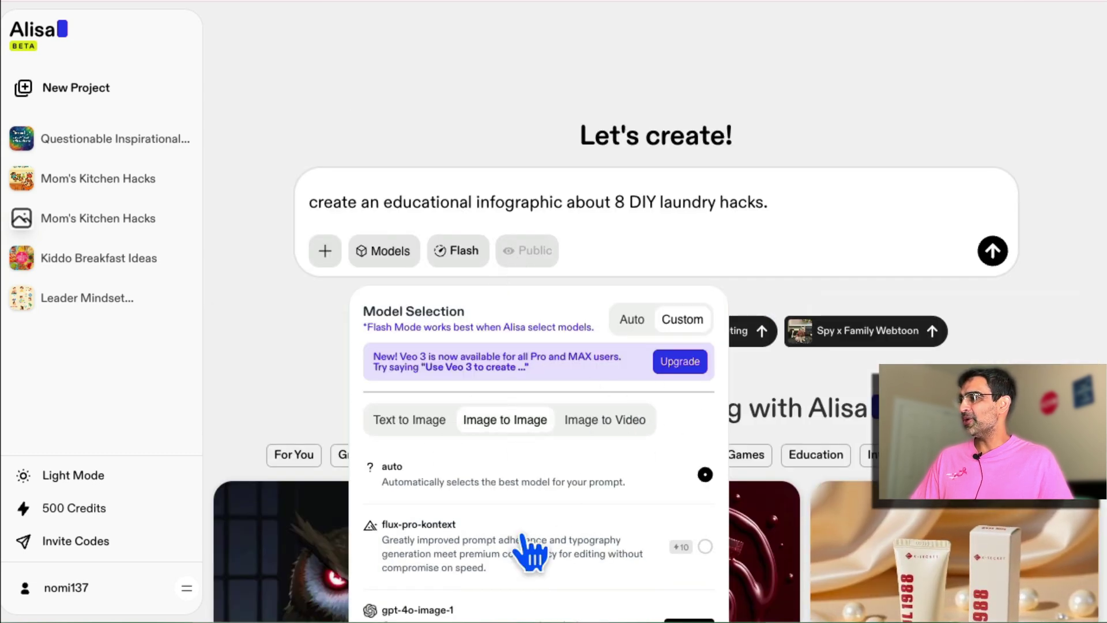
scroll(580, 539, "down", 1)
left_click(600, 388)
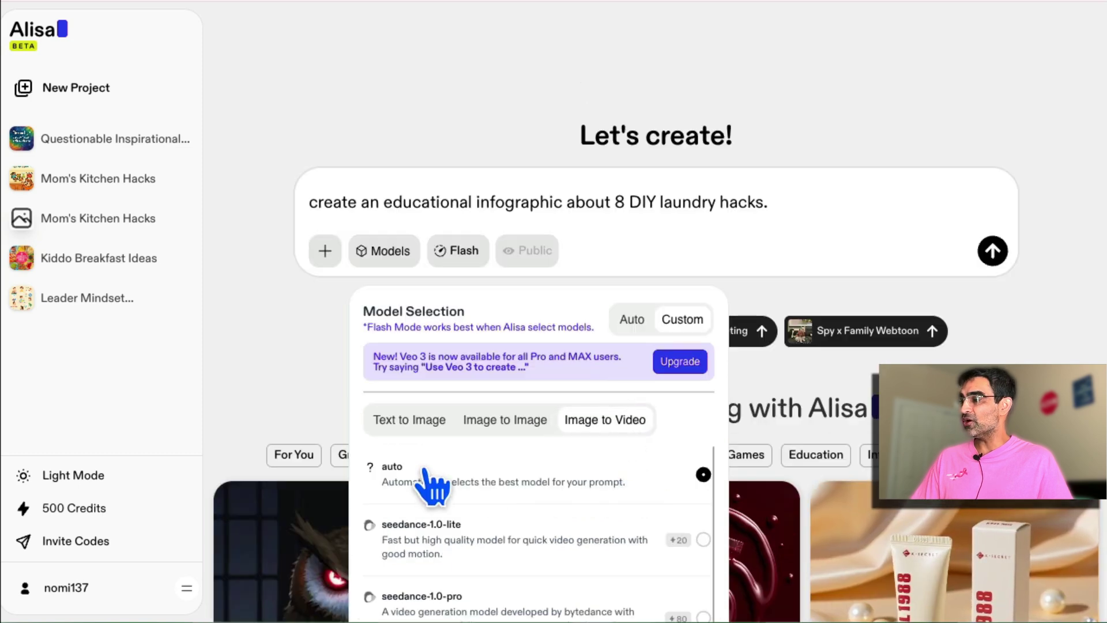
scroll(433, 486, "down", 3)
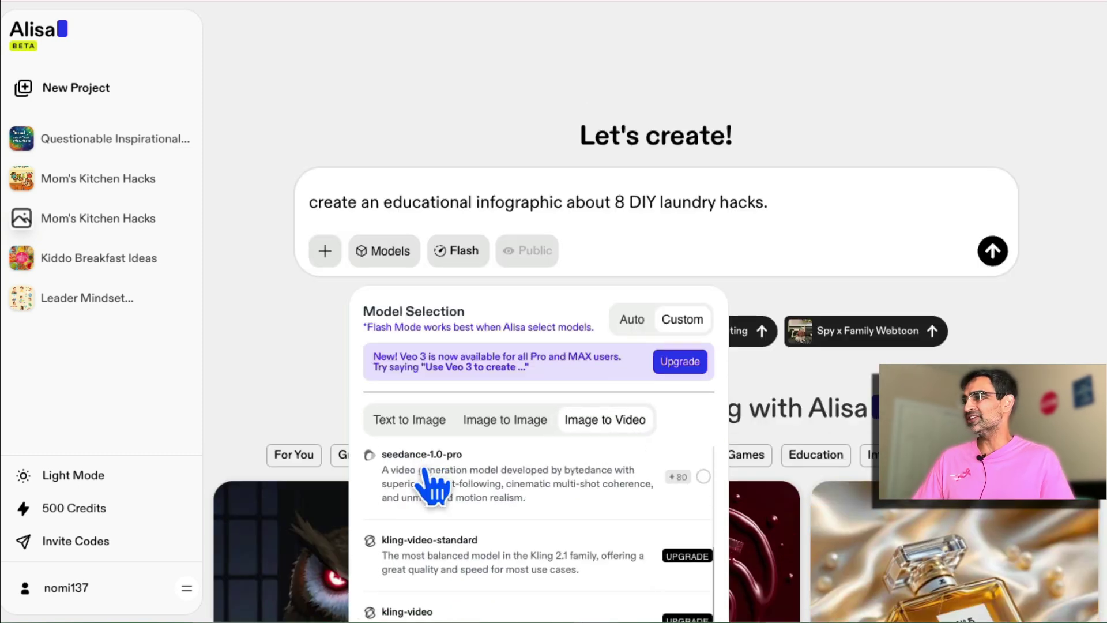
left_click(634, 323)
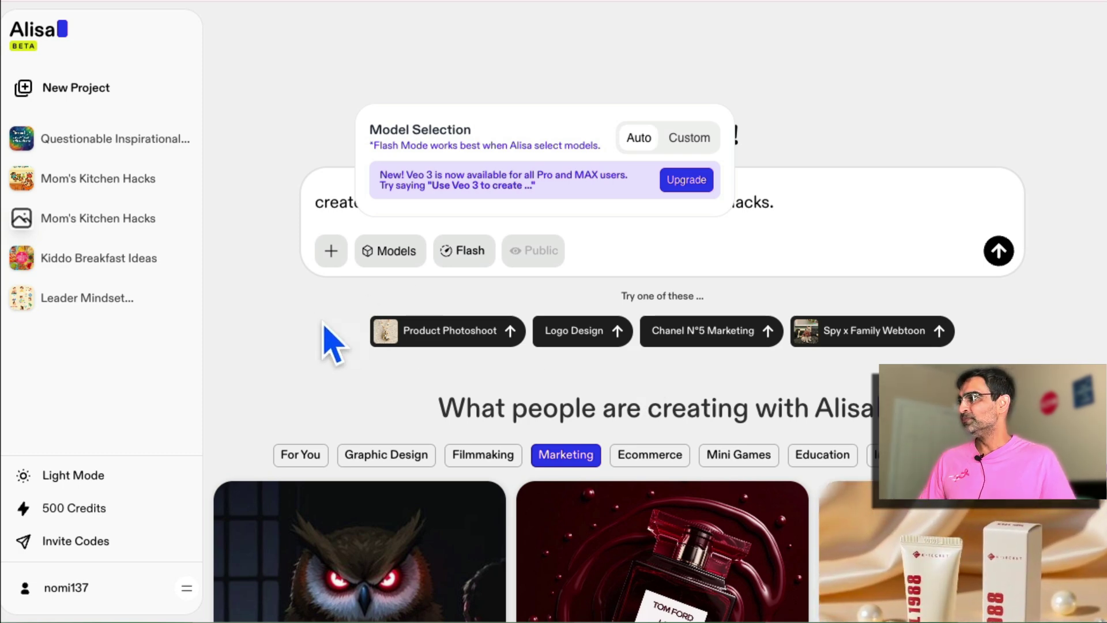
Step: Check the Flash interaction mode and send the laundry hacks infographic prompt
left_click(472, 263)
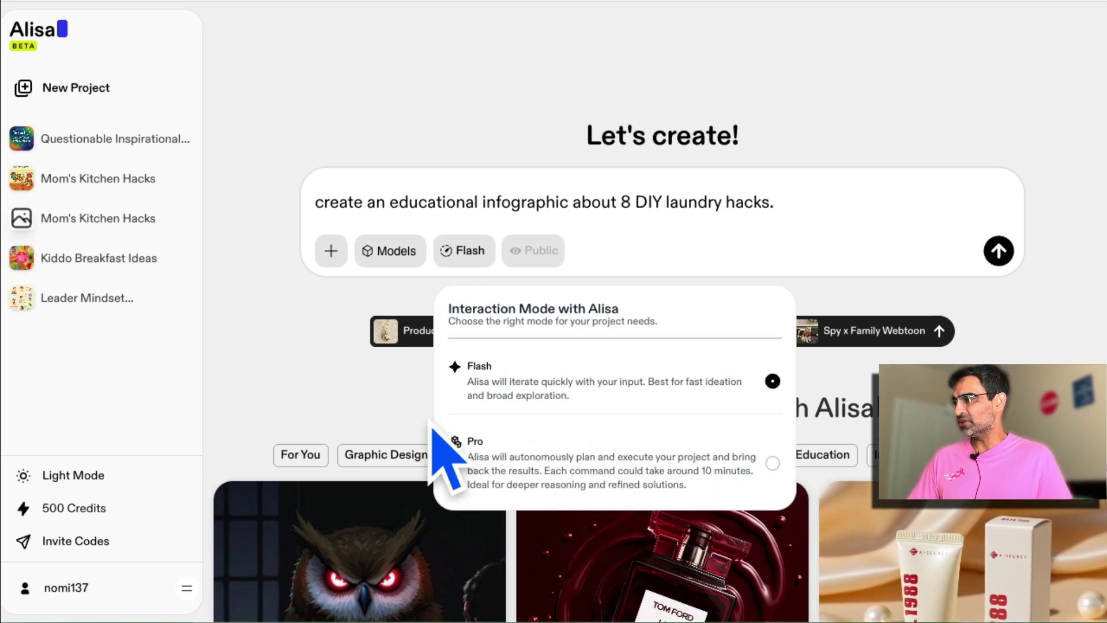
left_click(283, 369)
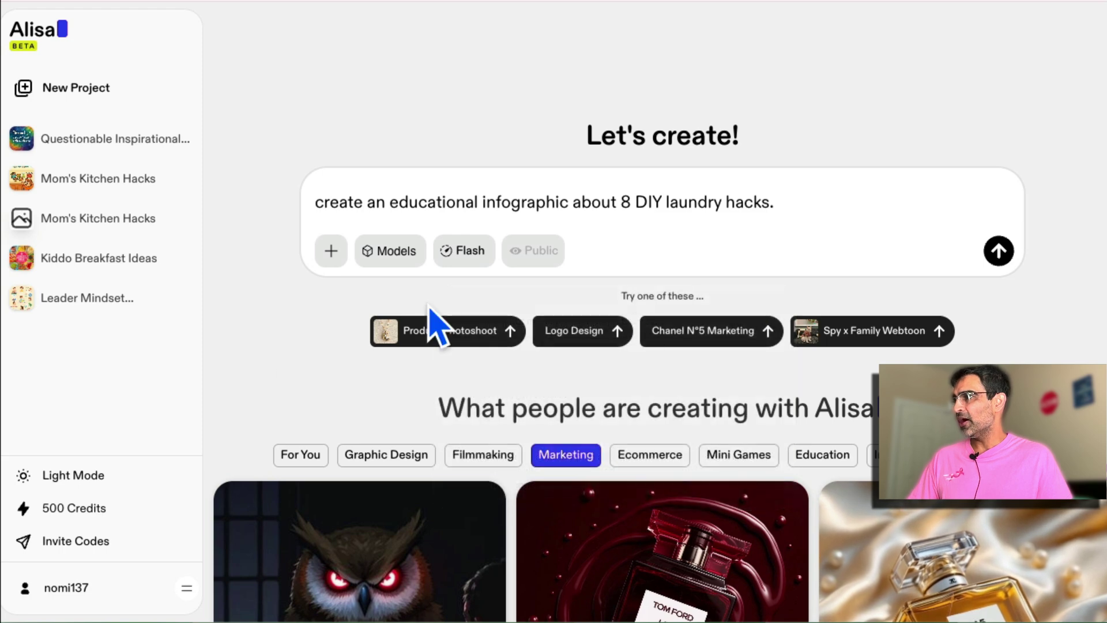
left_click(998, 251)
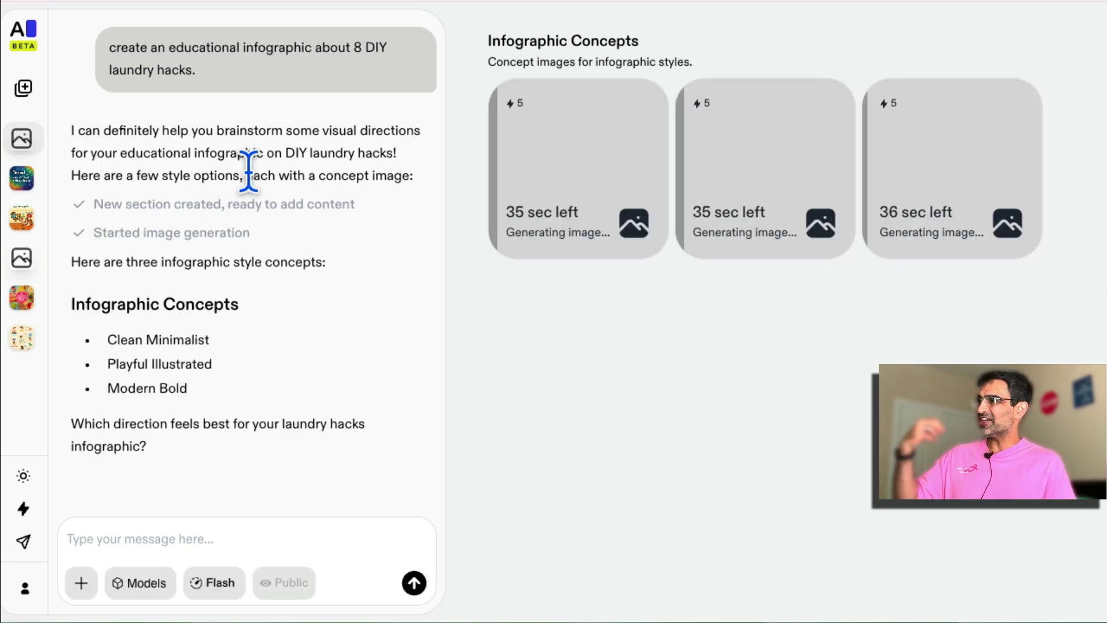
Step: Reply 'lets go with modern bold' to choose the Modern Bold concept
scroll(257, 254, "down", 3)
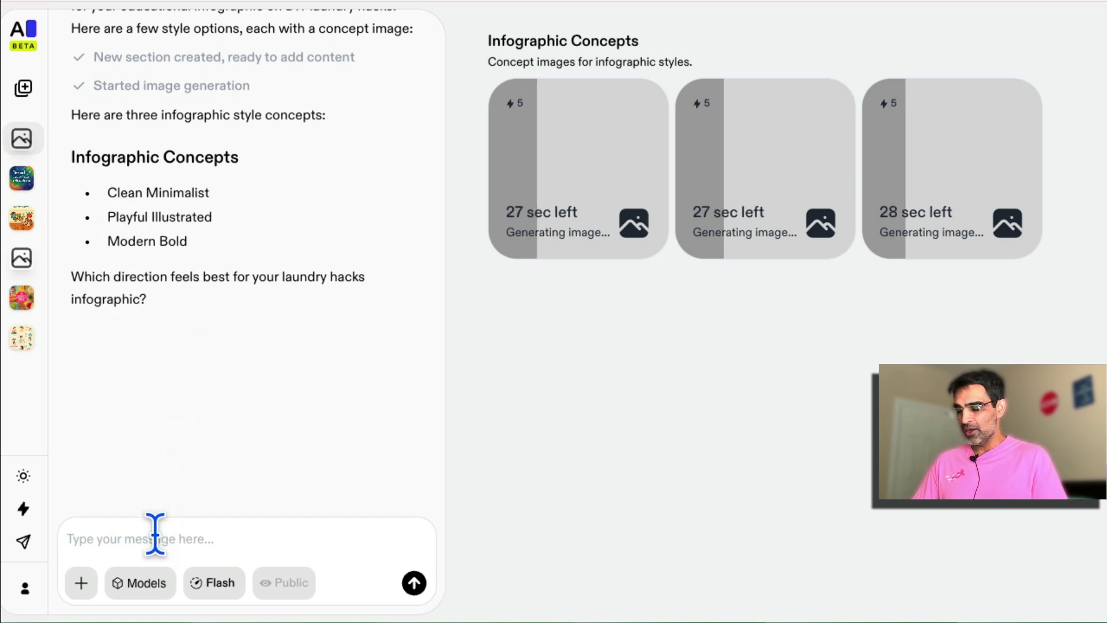
type("lets go with ")
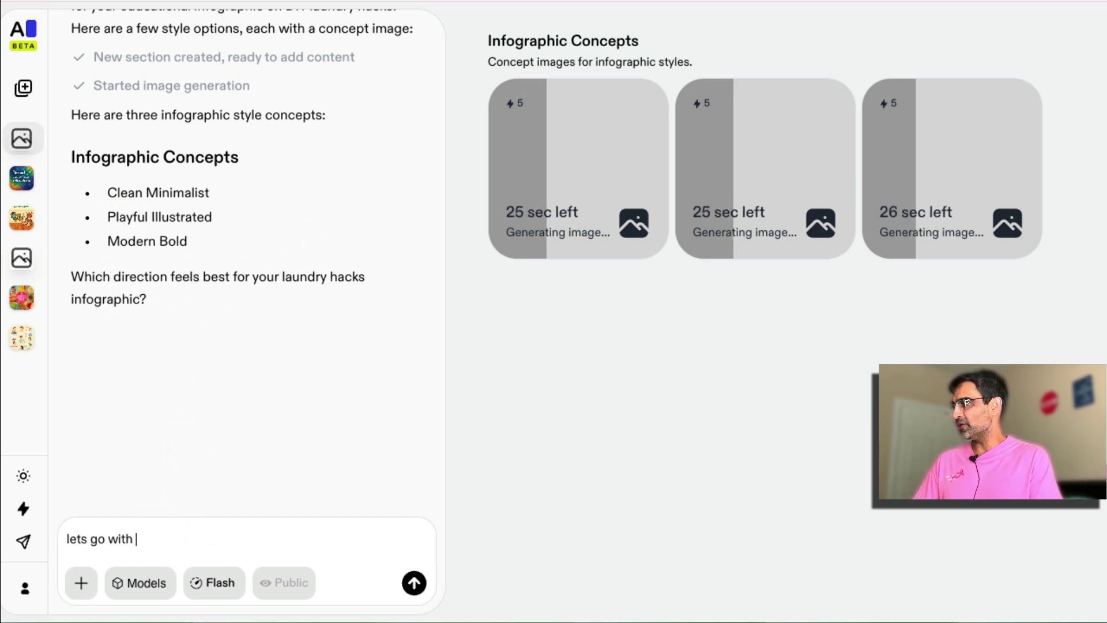
type("modern b")
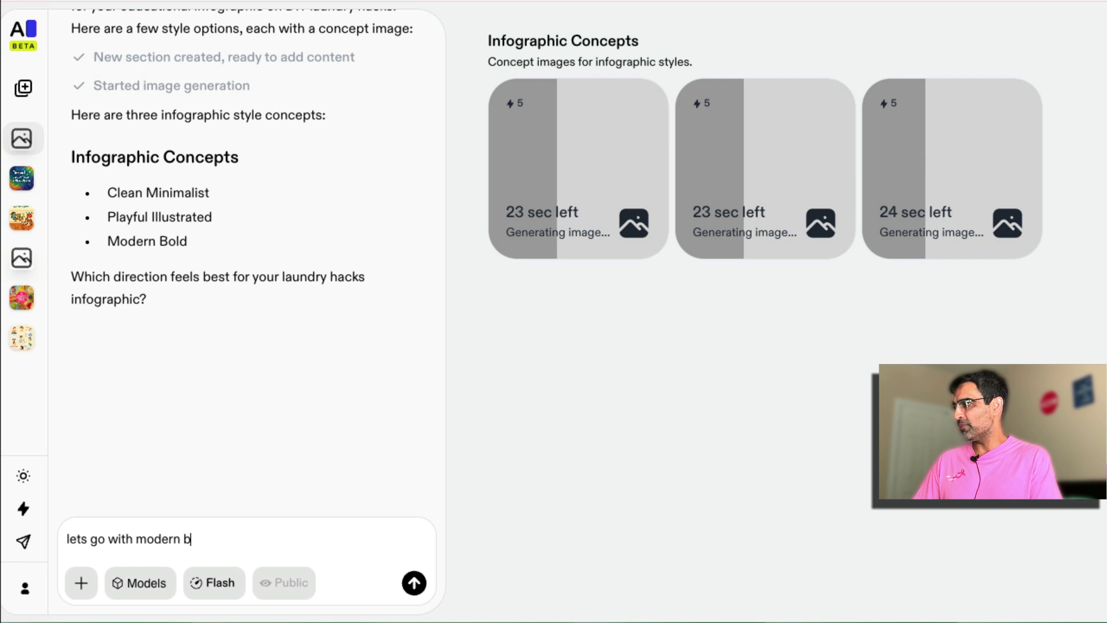
type("ol")
type("d")
key("Return")
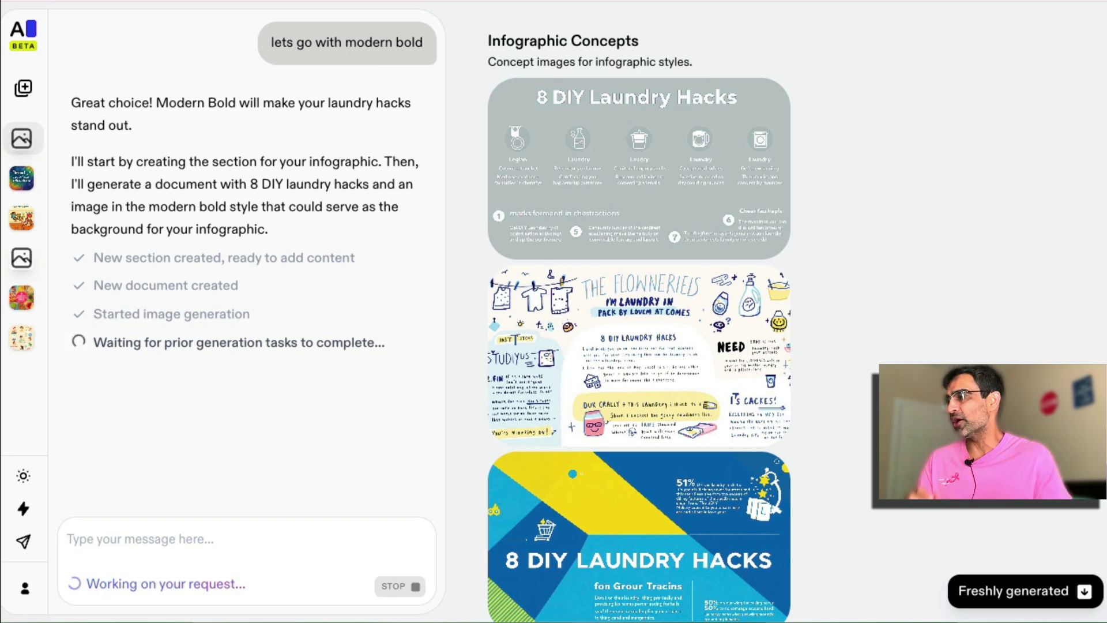
Step: Scroll the chat and assets to read all eight hacks, from vinegar softener to chalk
scroll(773, 479, "down", 5)
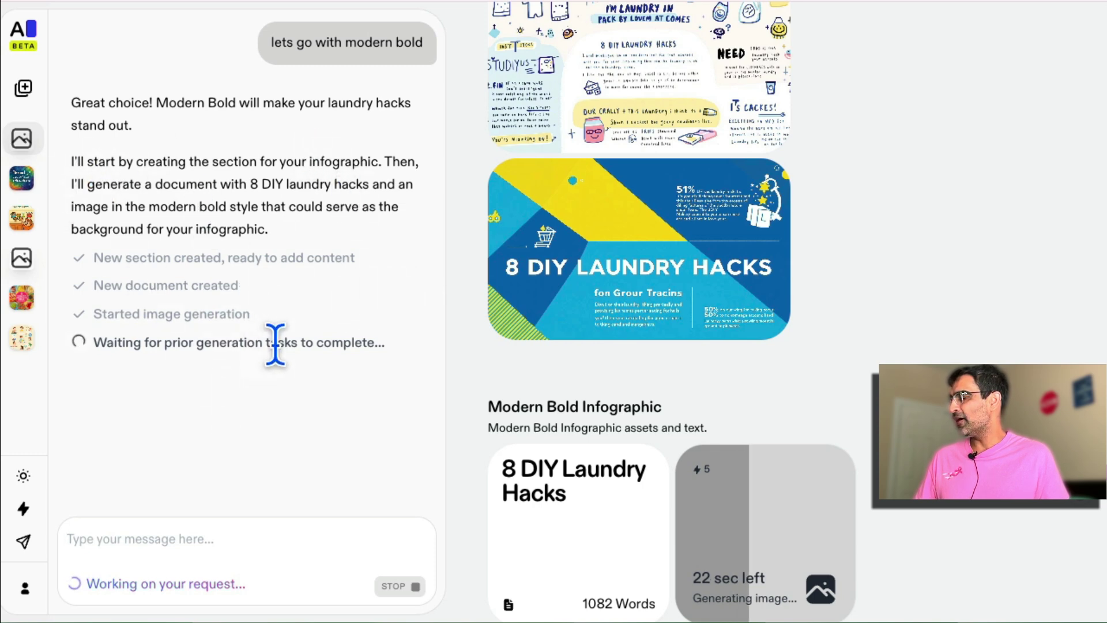
scroll(299, 271, "down", 4)
scroll(321, 260, "up", 6)
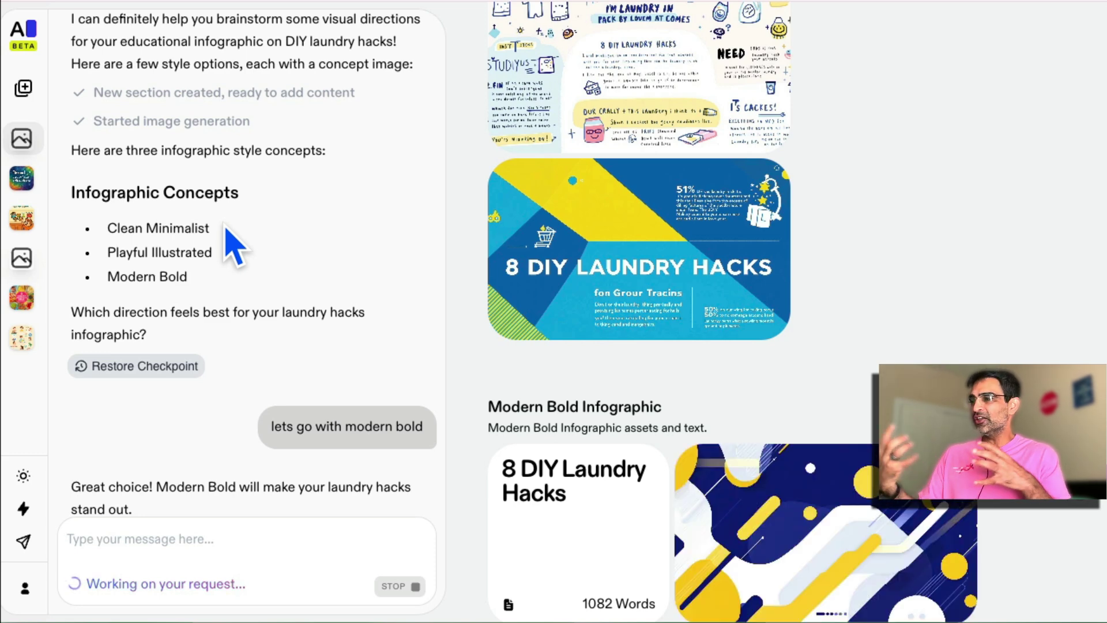
scroll(744, 316, "down", 2)
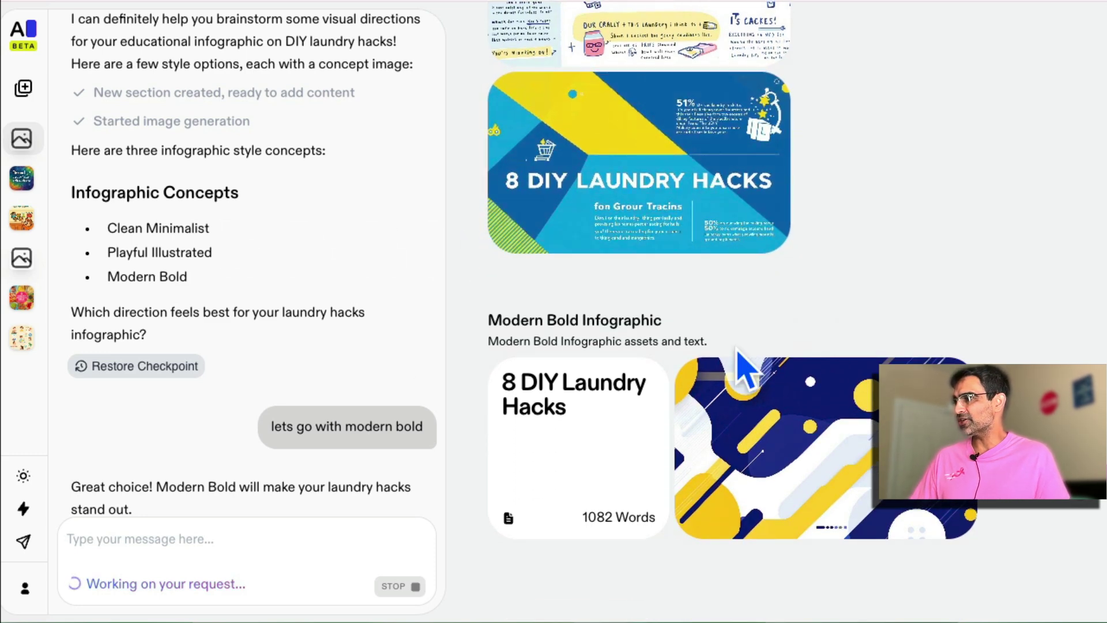
scroll(284, 354, "down", 5)
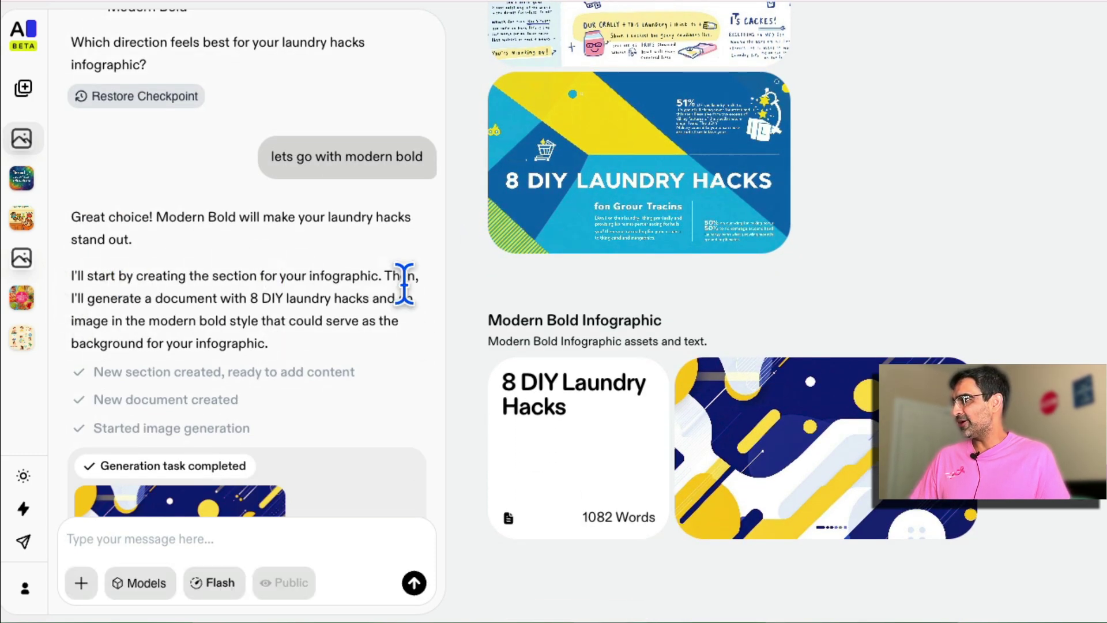
scroll(419, 336, "down", 6)
scroll(420, 332, "down", 5)
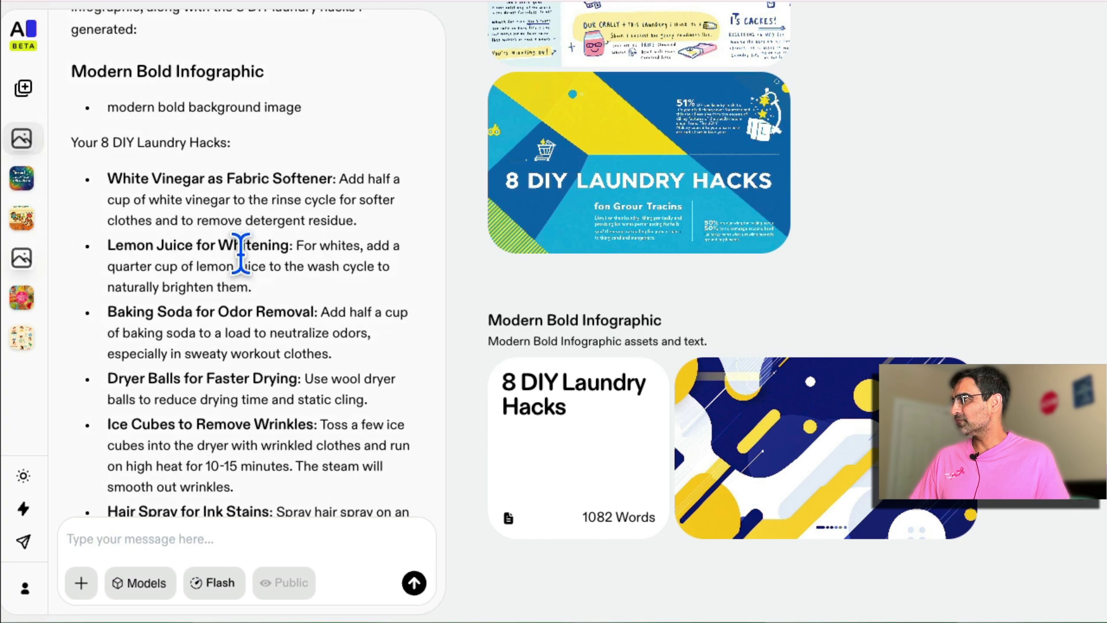
scroll(254, 283, "down", 2)
scroll(303, 288, "down", 5)
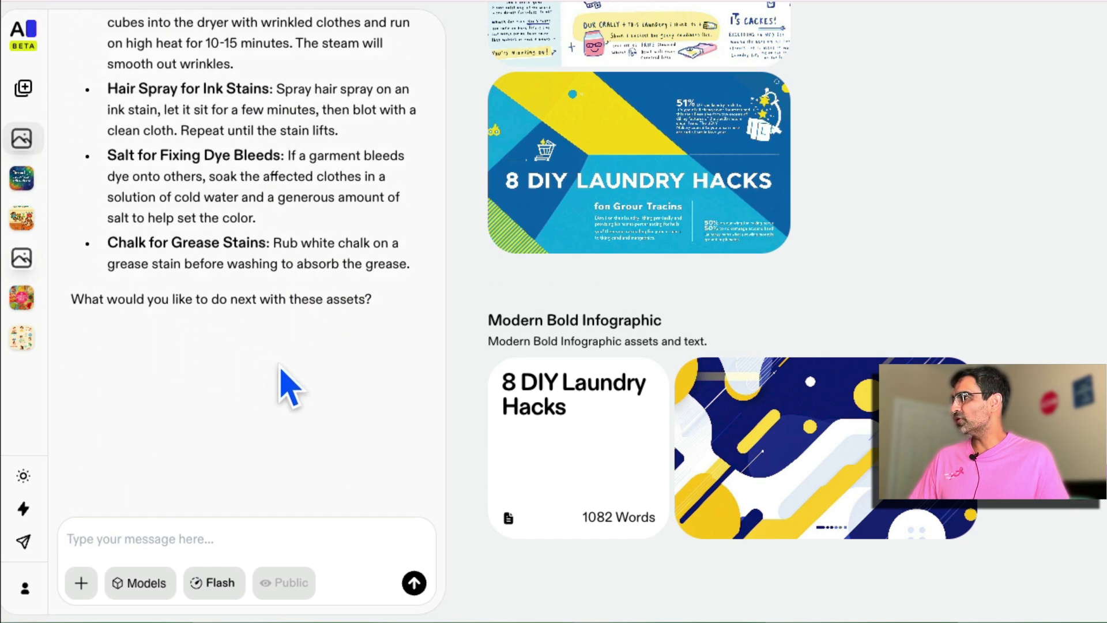
scroll(295, 372, "up", 9)
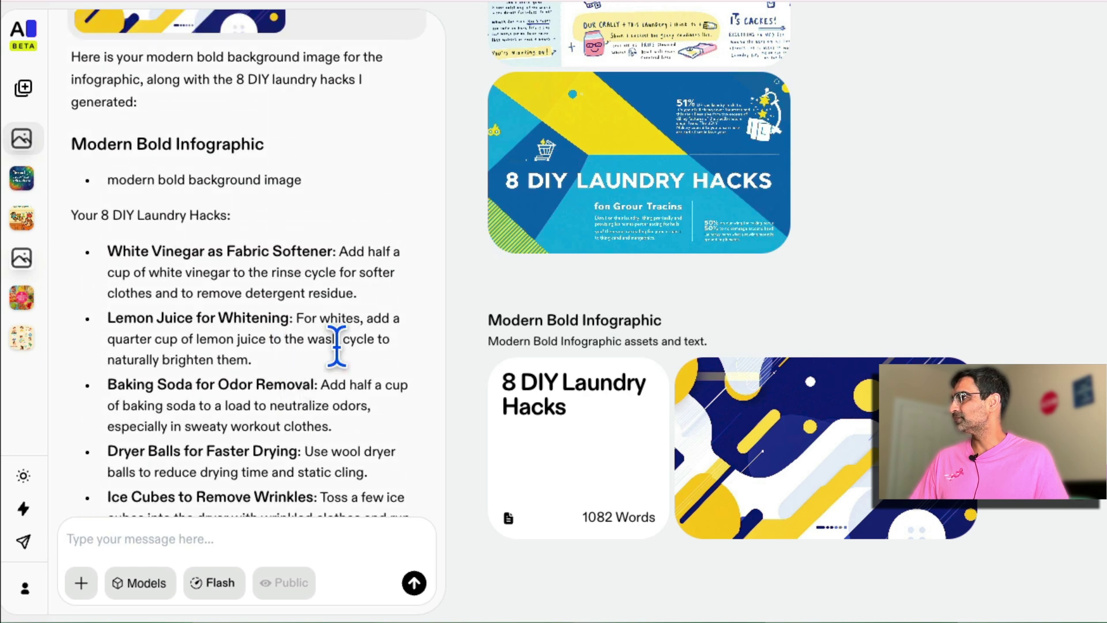
scroll(336, 345, "down", 8)
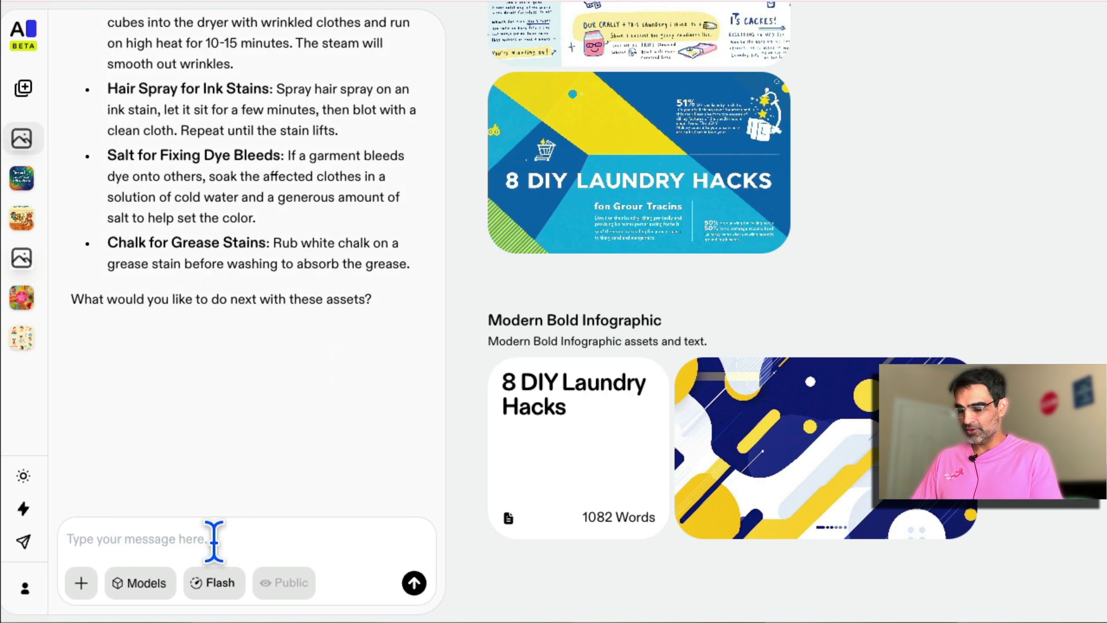
Step: Send 'lets go and create' to build the HTML infographic, then open Questionable Inspiration
type("lets go and create")
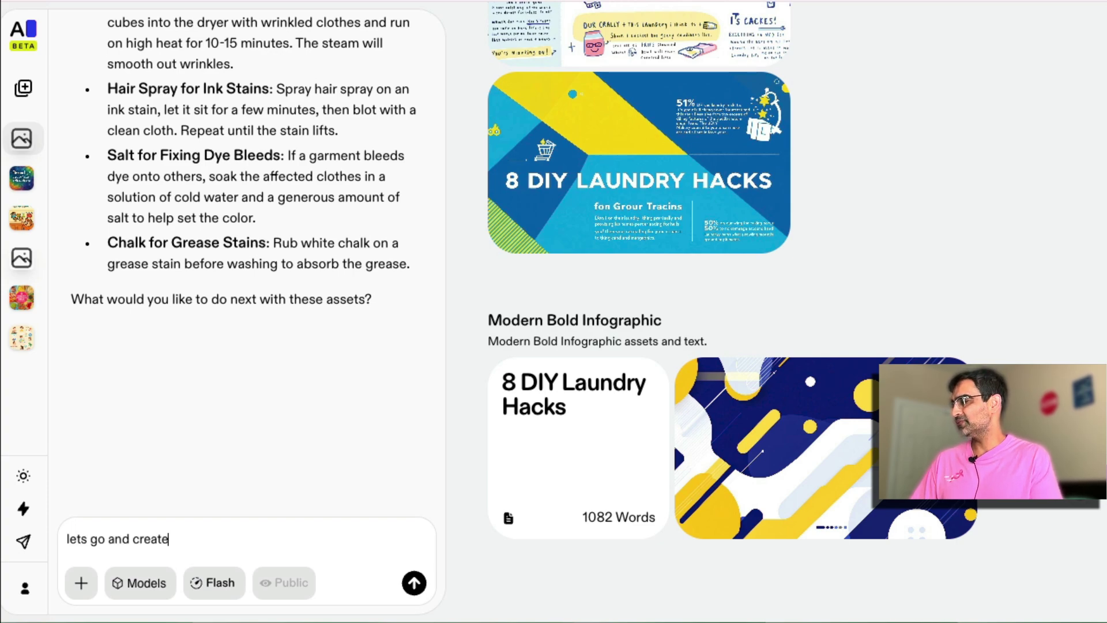
key("Return")
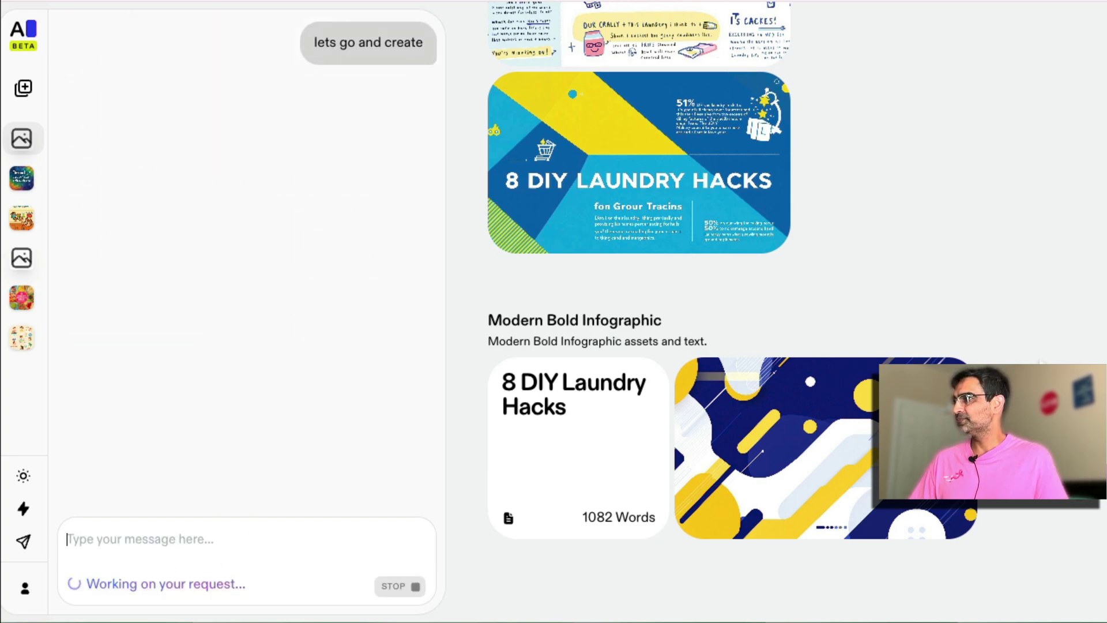
scroll(750, 276, "up", 5)
scroll(759, 289, "down", 5)
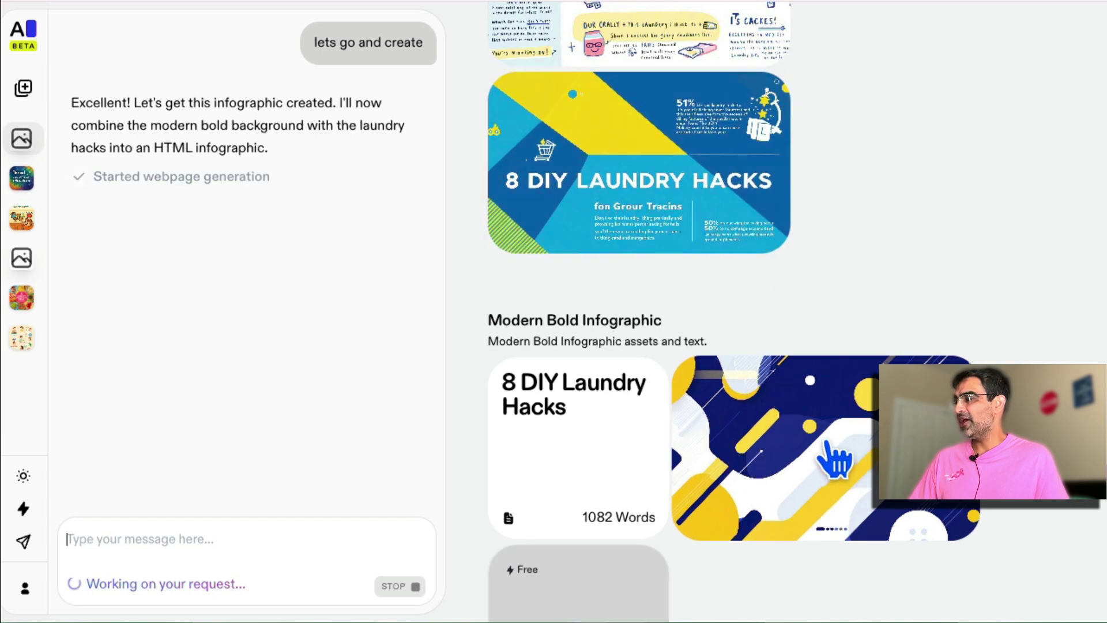
scroll(833, 458, "down", 3)
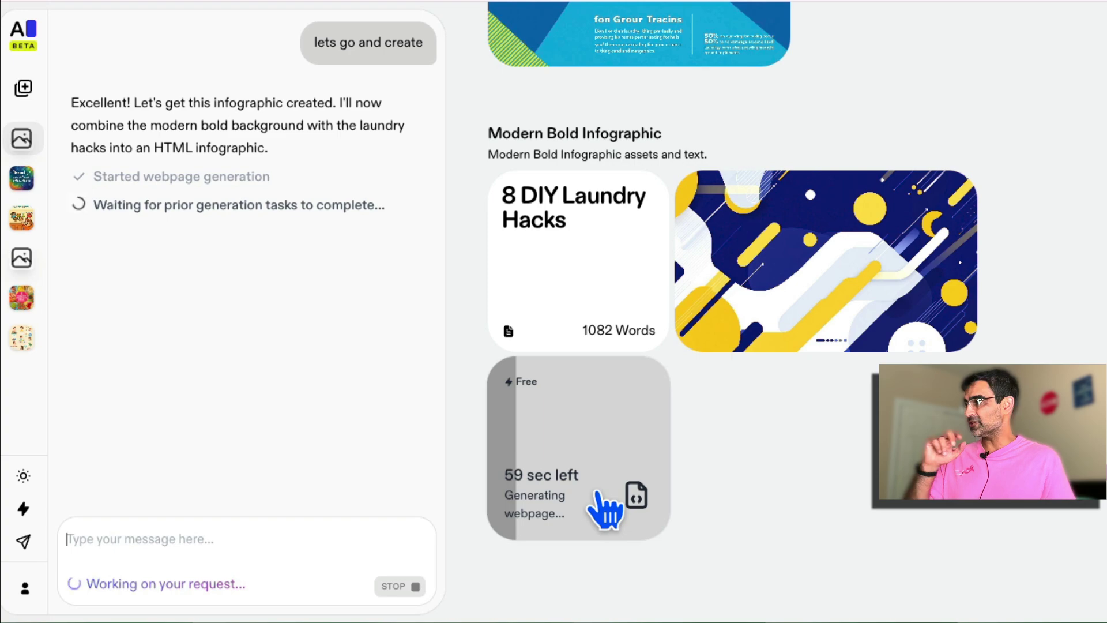
left_click(40, 182)
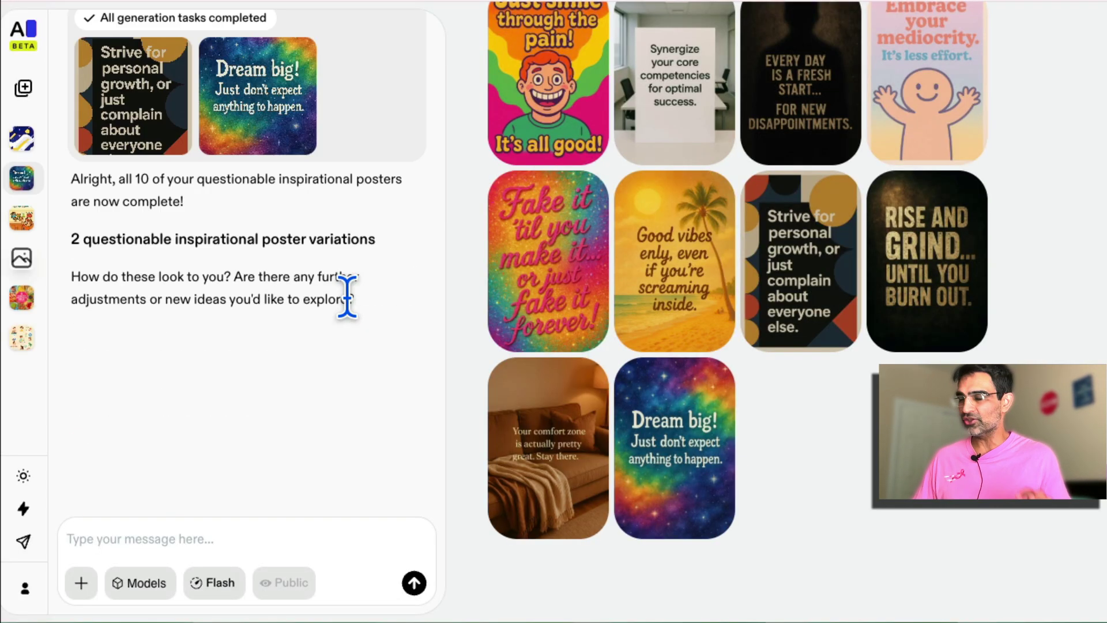
scroll(336, 287, "up", 15)
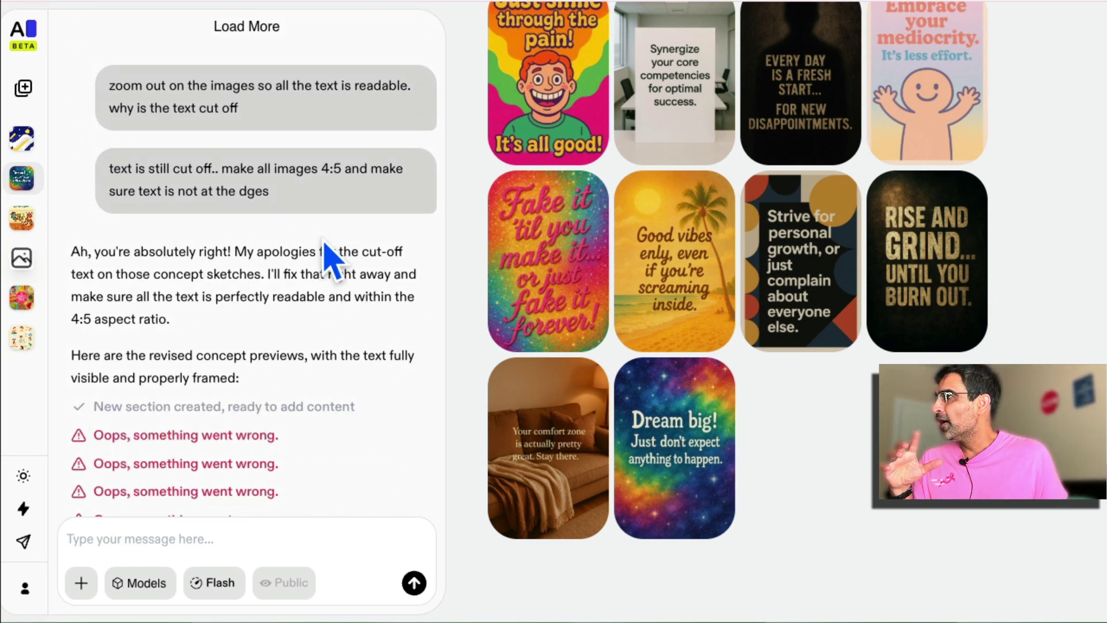
scroll(246, 260, "down", 10)
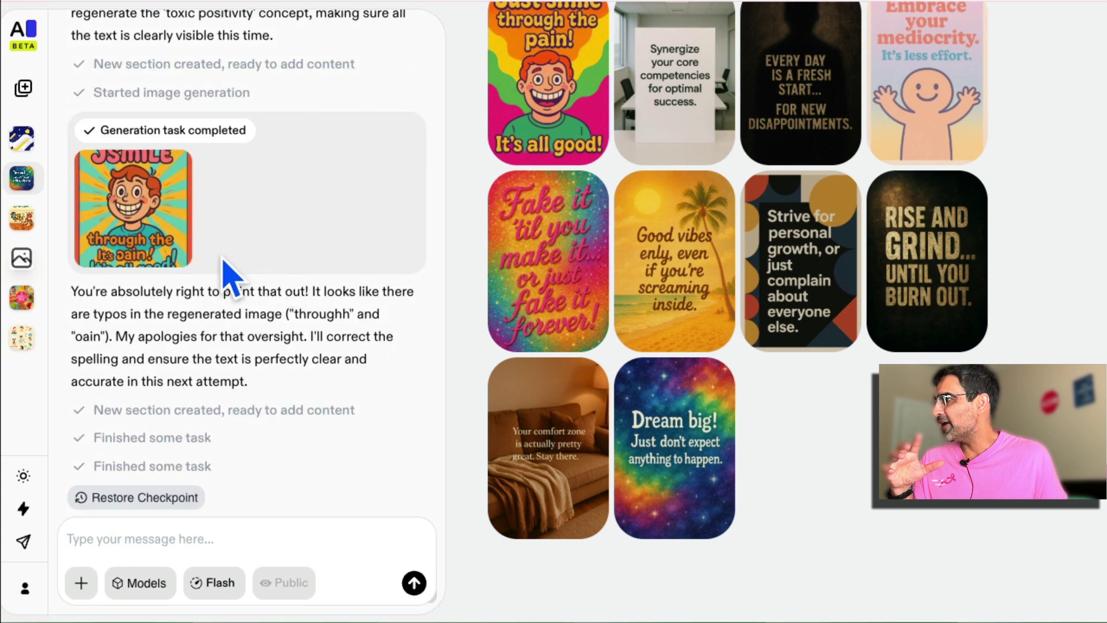
scroll(228, 277, "up", 5)
scroll(219, 231, "up", 5)
scroll(343, 243, "down", 5)
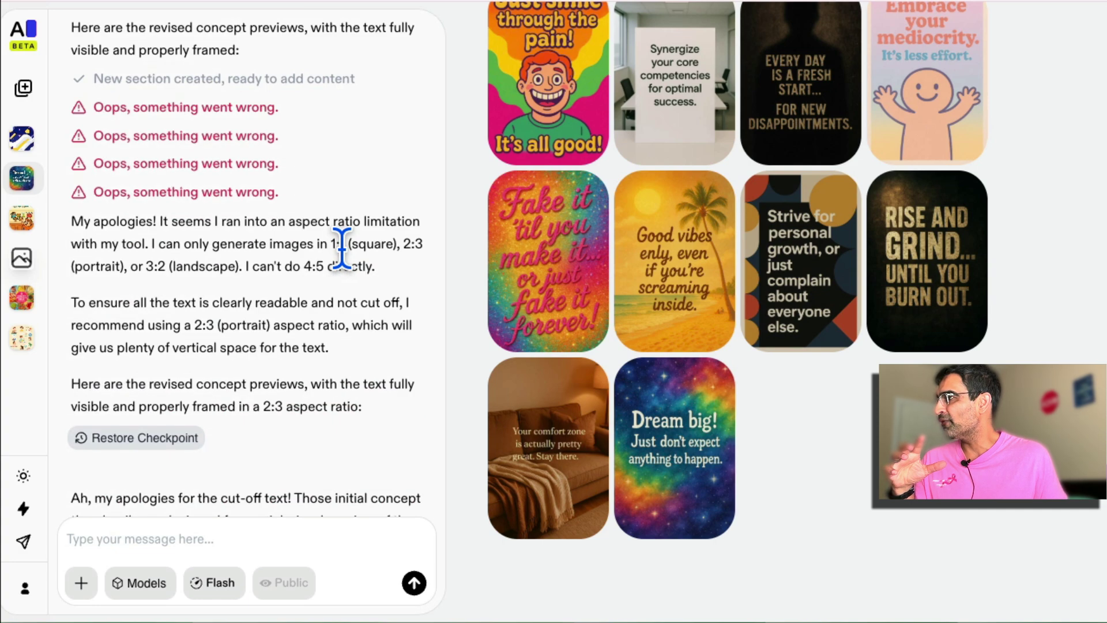
scroll(205, 164, "down", 1)
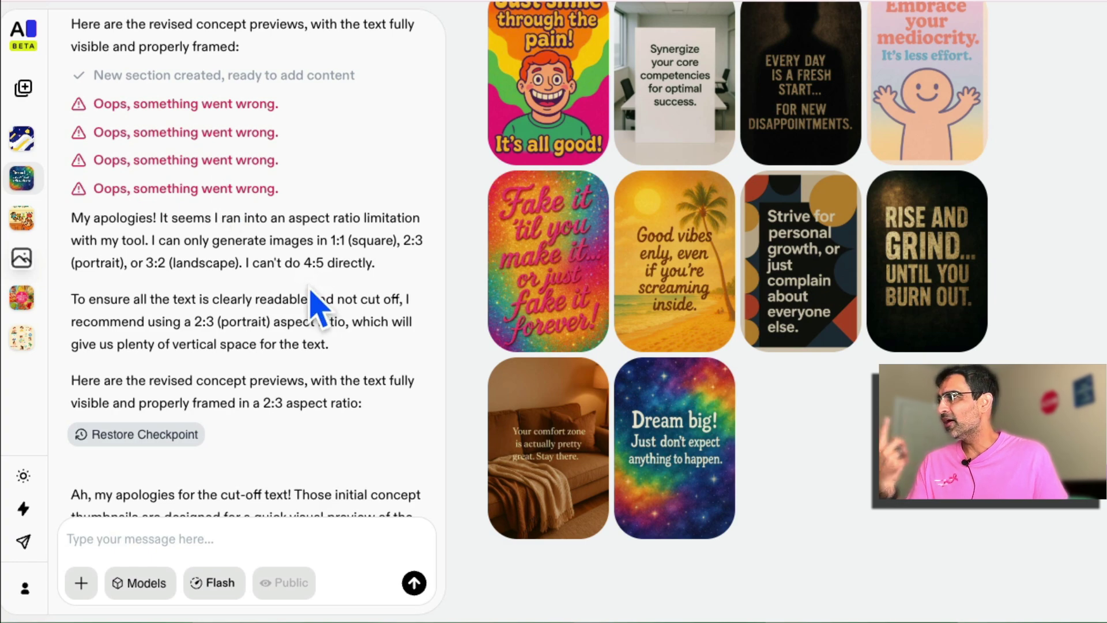
scroll(320, 297, "down", 15)
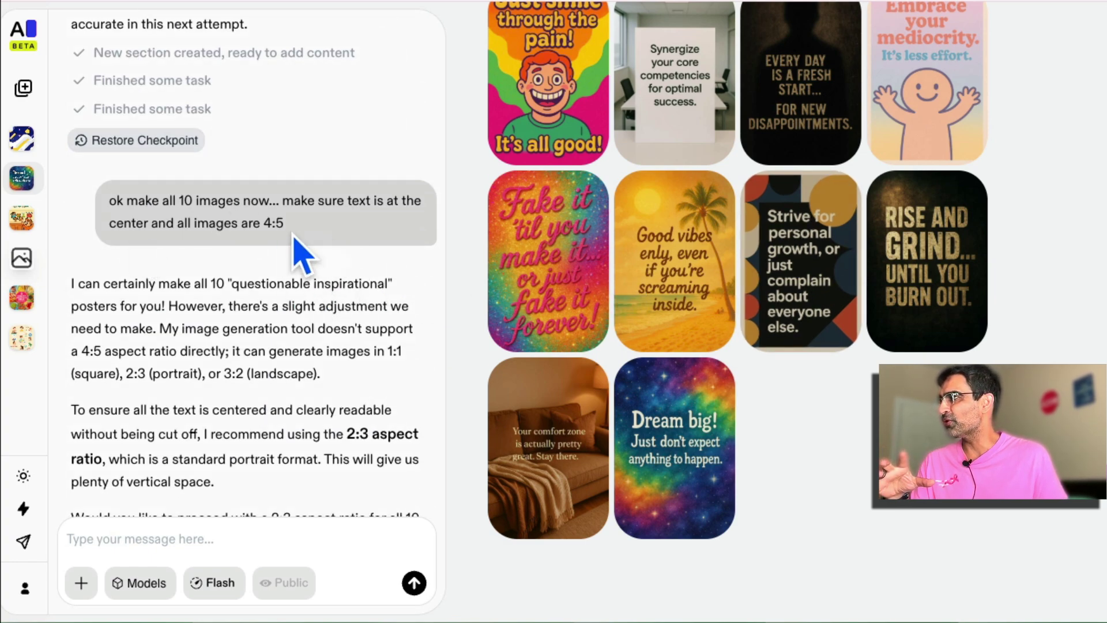
left_click_drag(289, 226, 156, 222)
left_click(333, 296)
scroll(353, 291, "down", 4)
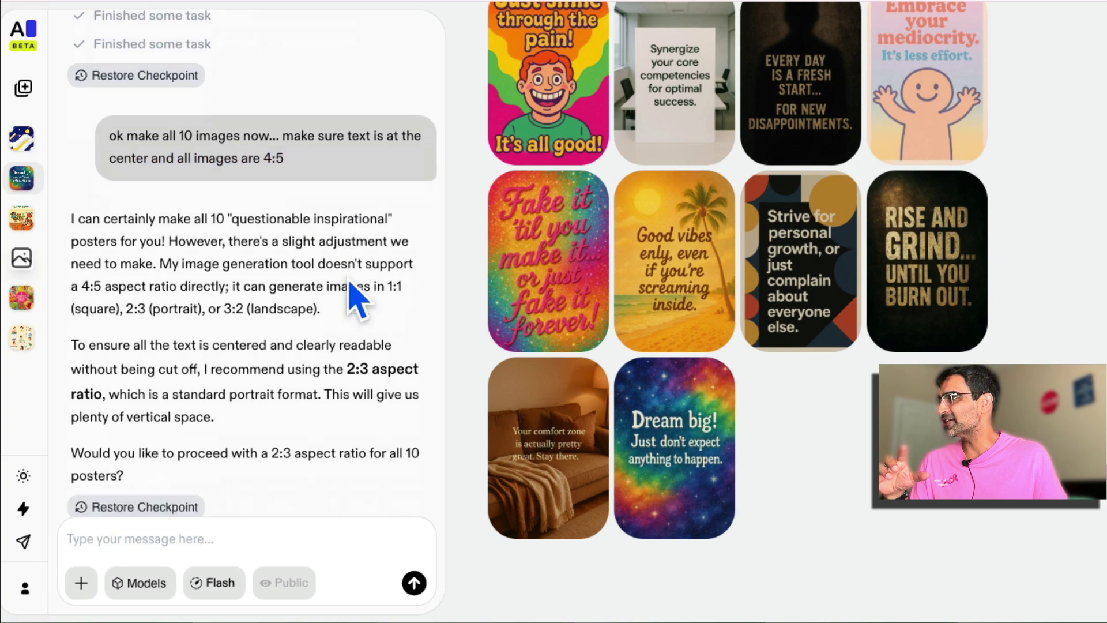
scroll(353, 297, "down", 7)
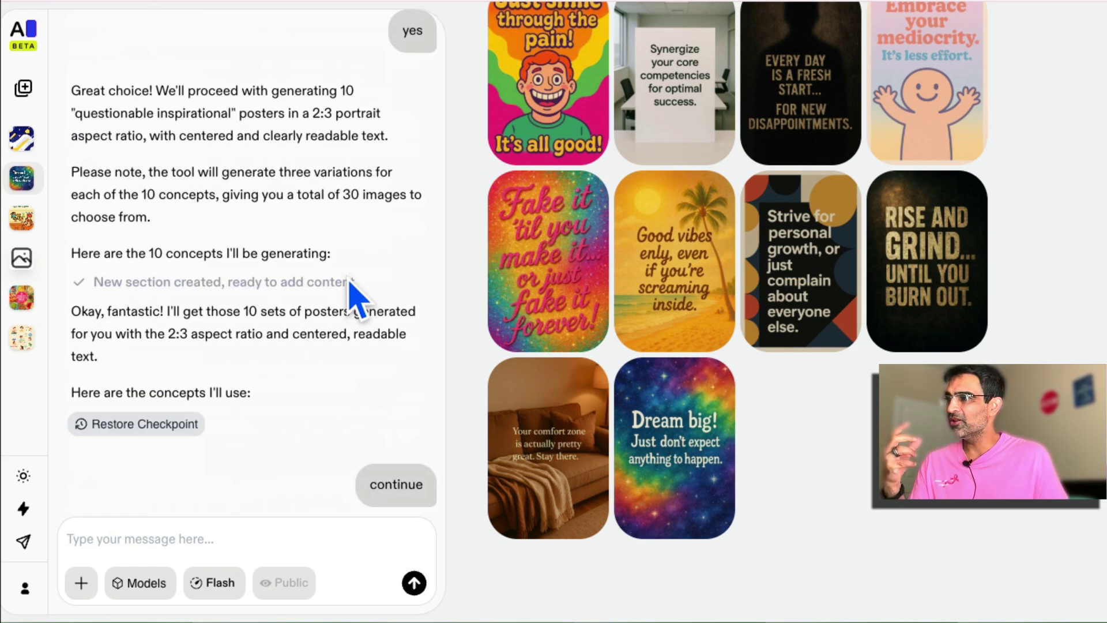
scroll(527, 289, "up", 2)
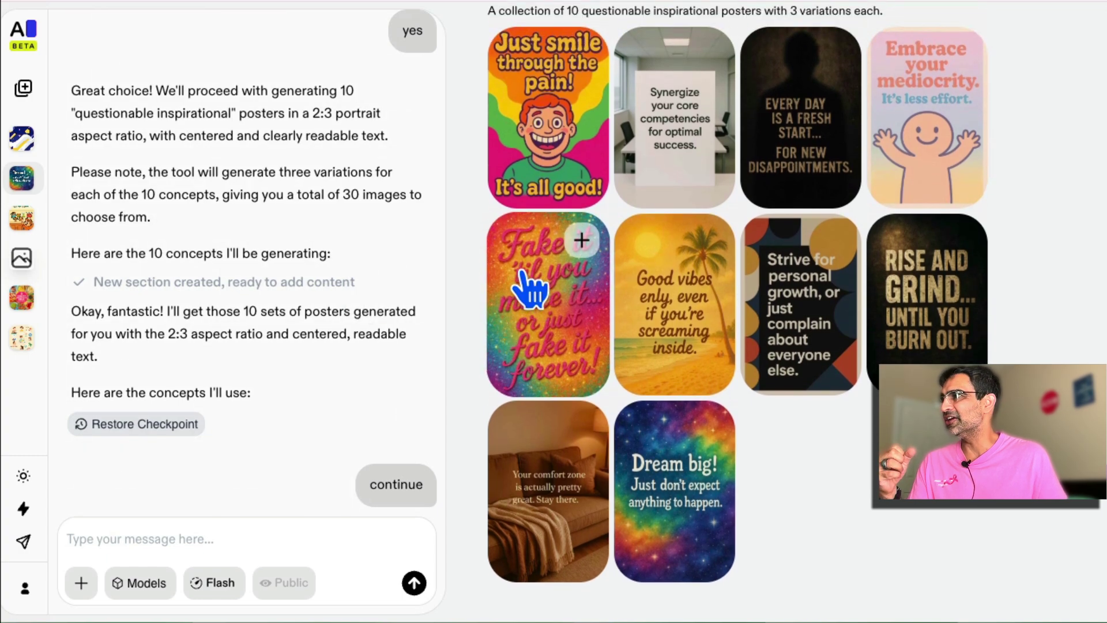
Step: Page through the posters from 'Just smile through the pain!' past Synergize, Rise and grind and the couch, to 'Dream big!'
left_click(555, 124)
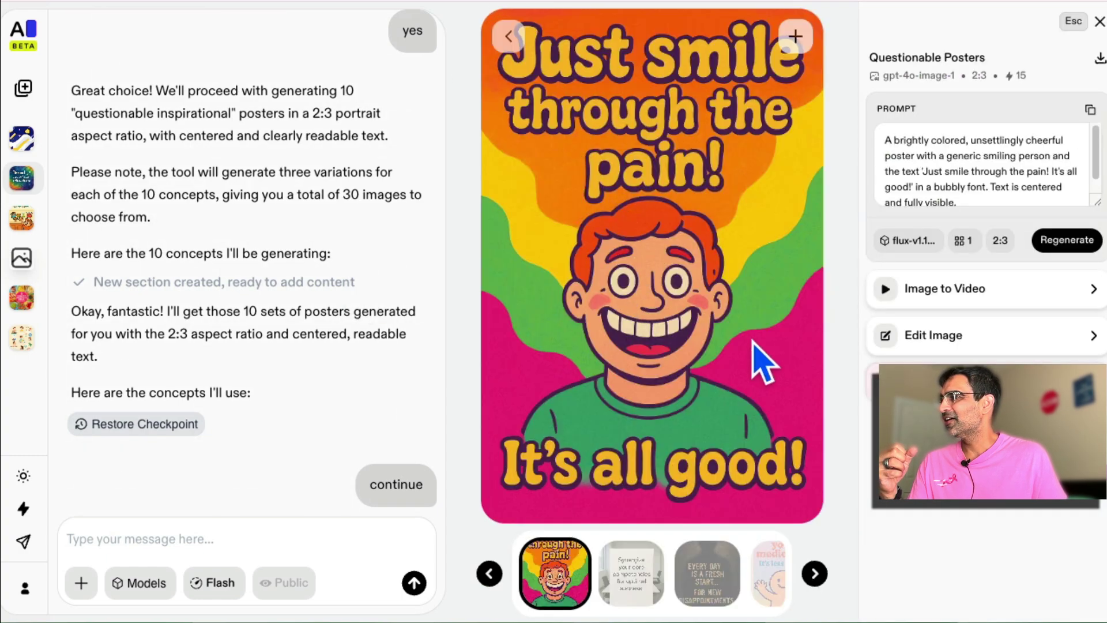
left_click(618, 588)
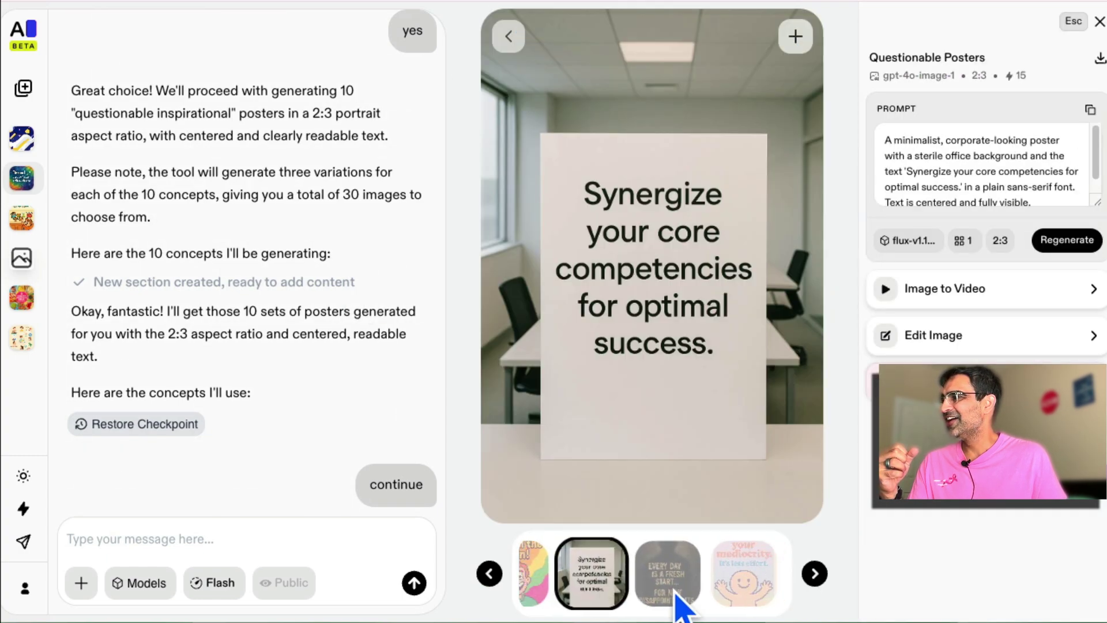
left_click(635, 588)
left_click(644, 587)
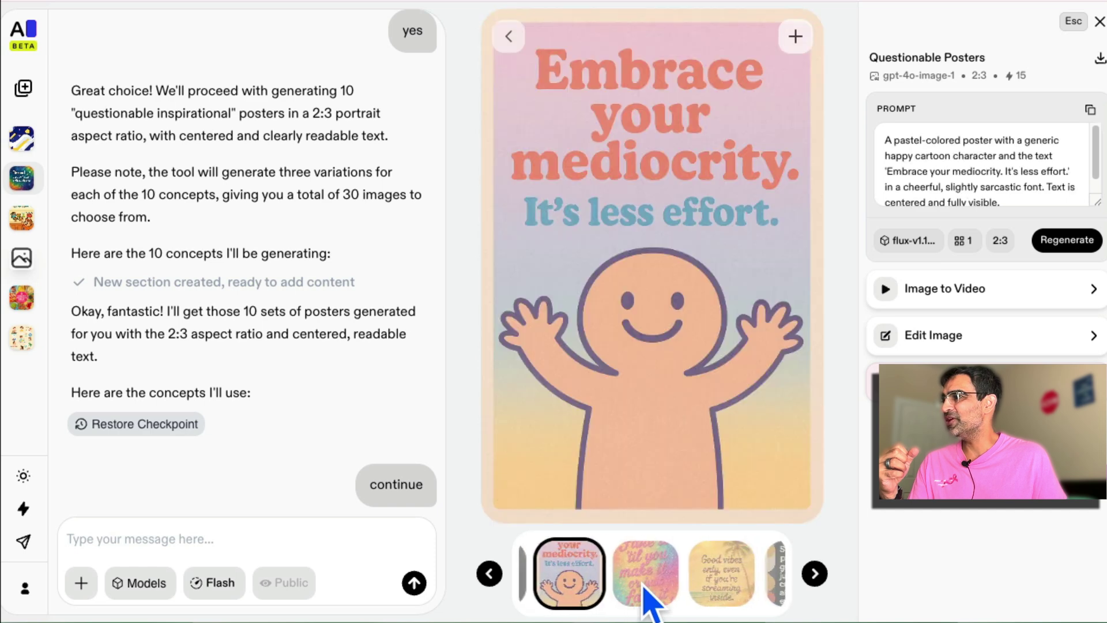
left_click(627, 595)
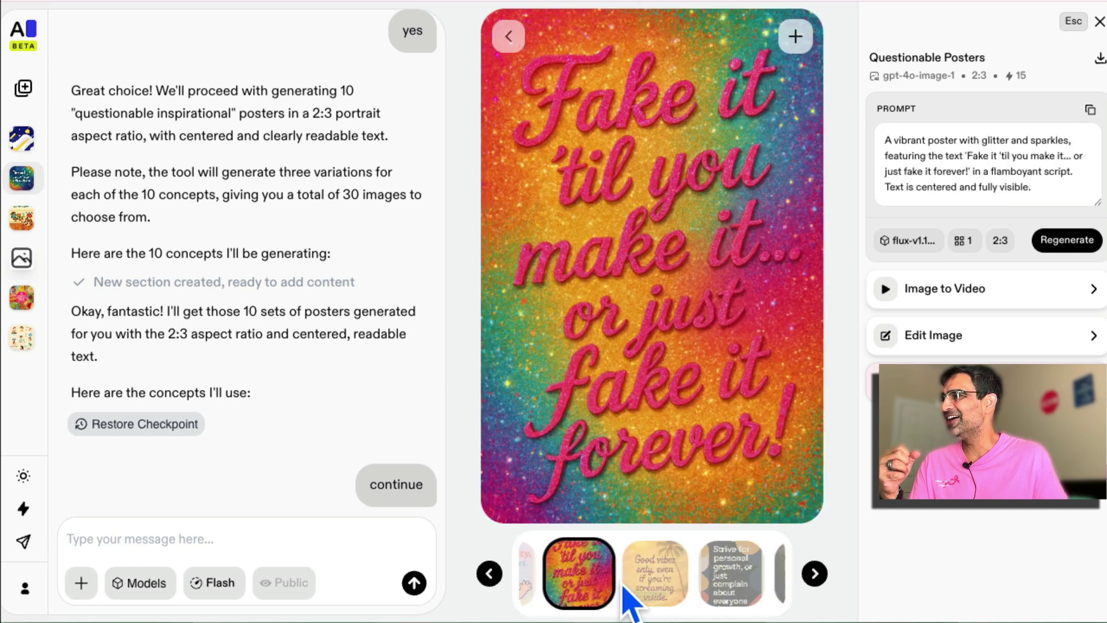
scroll(346, 332, "up", 3)
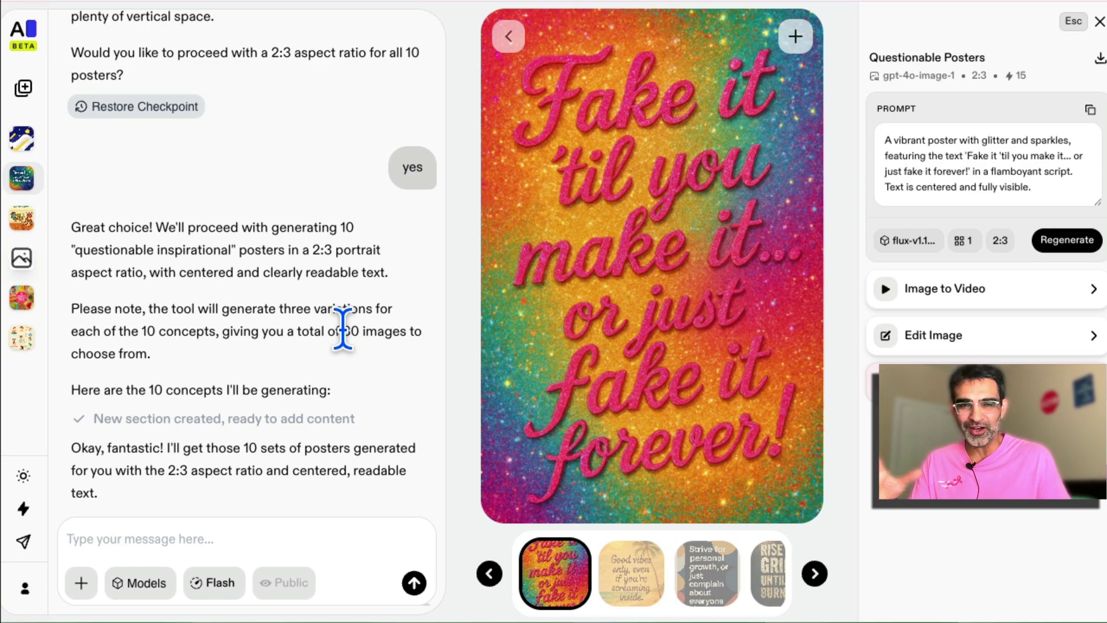
left_click(634, 571)
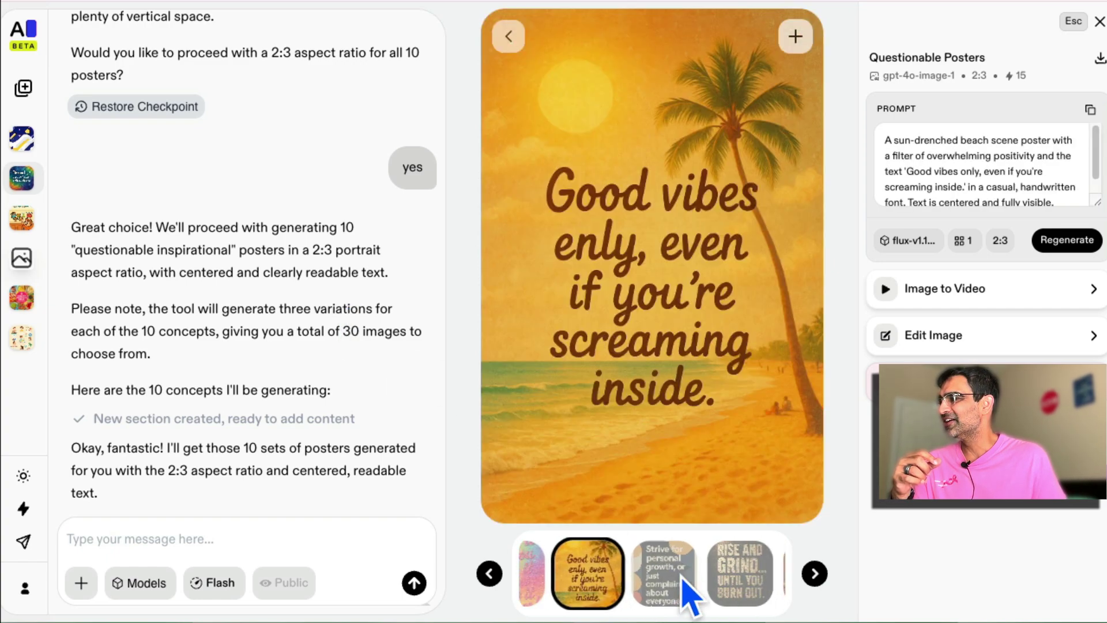
left_click(647, 578)
left_click(642, 577)
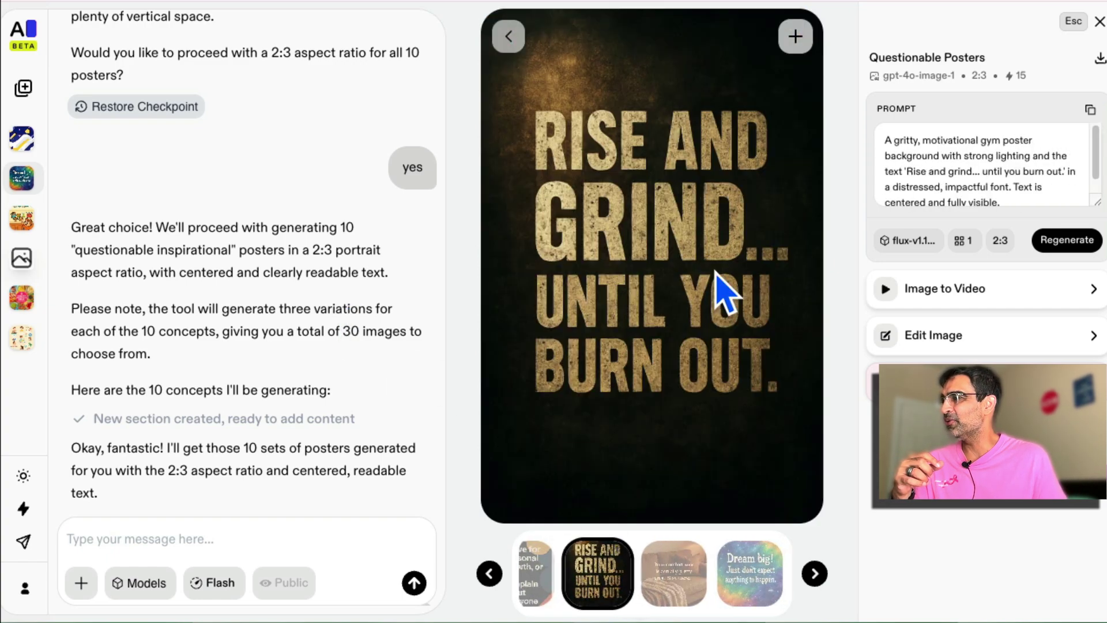
left_click(676, 600)
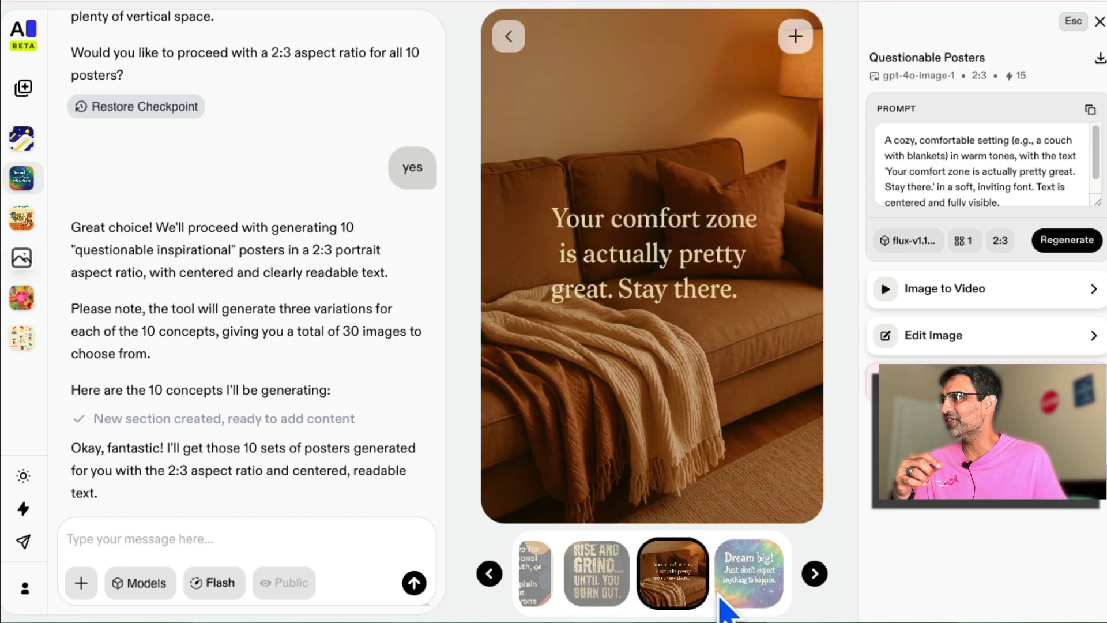
left_click(730, 606)
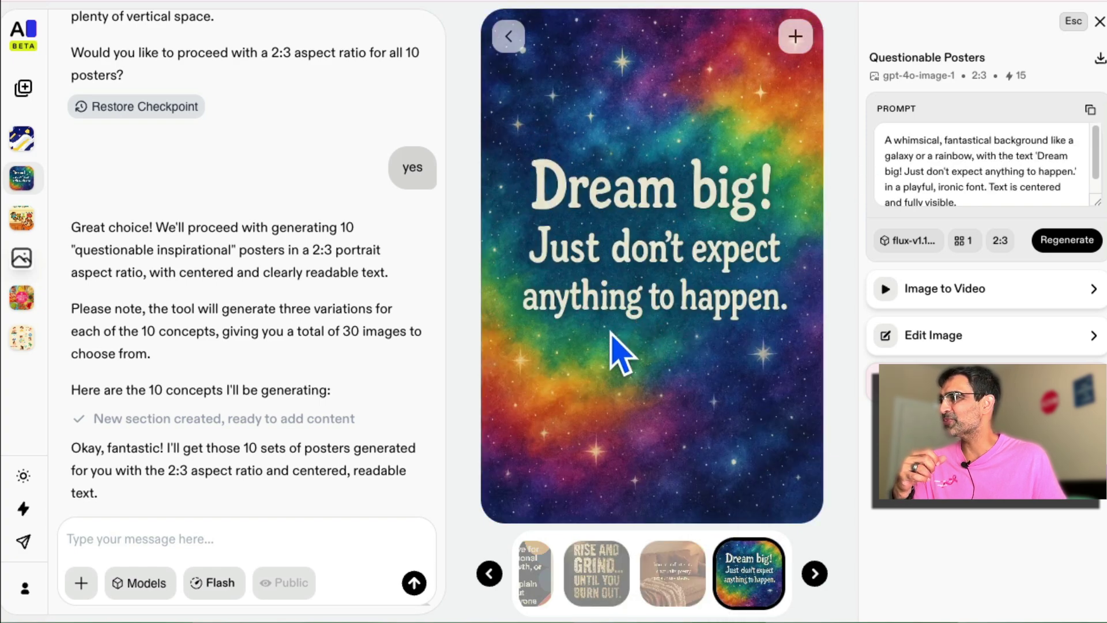
Step: Open the Mom's Kitchen Hacks project and select its original kitchen hacks prompt text
mouse_move(25, 346)
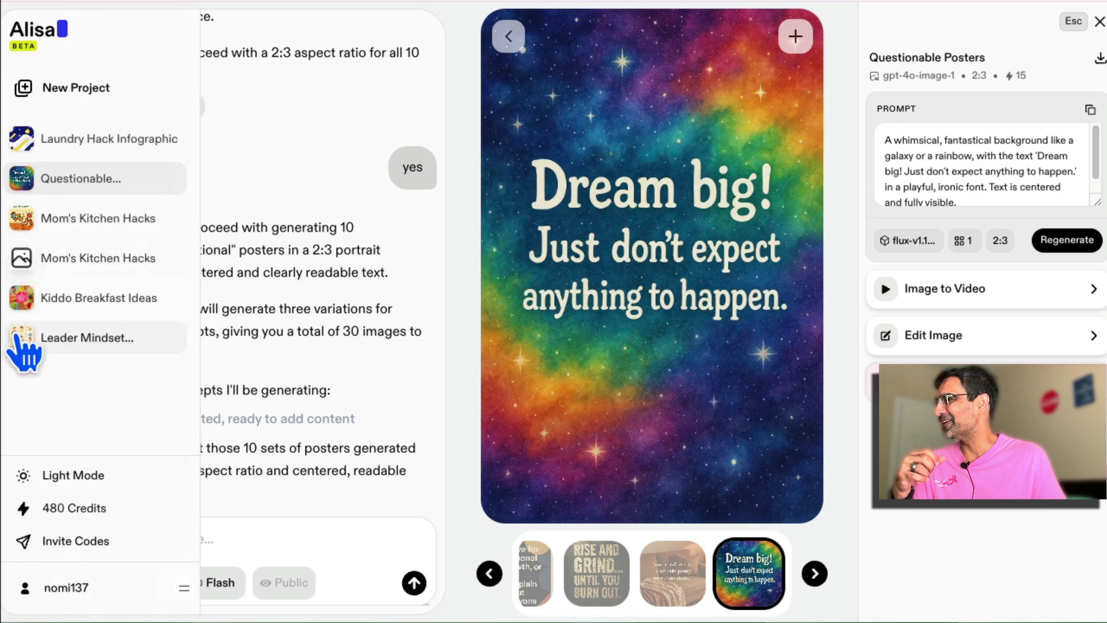
left_click(72, 218)
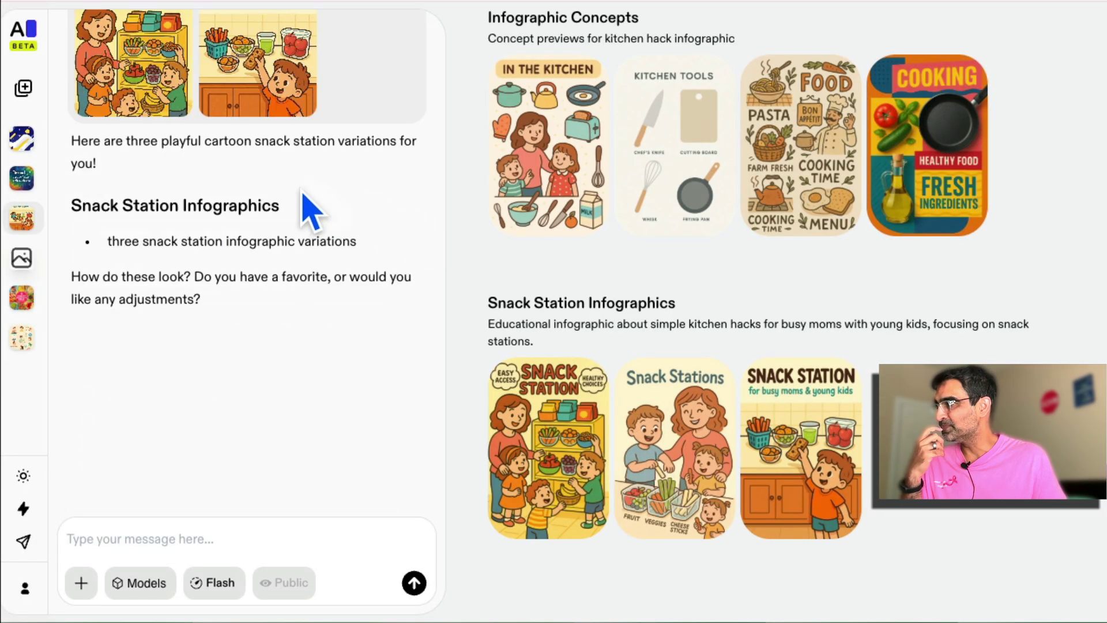
scroll(309, 211, "up", 8)
scroll(311, 210, "up", 3)
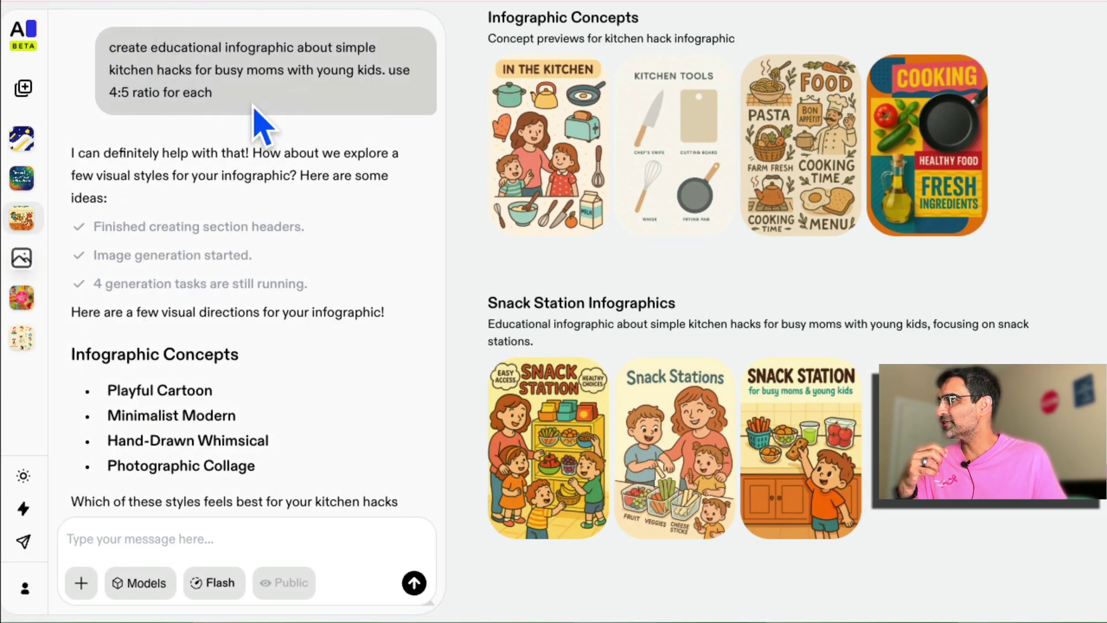
left_click_drag(262, 121, 95, 75)
left_click(334, 111)
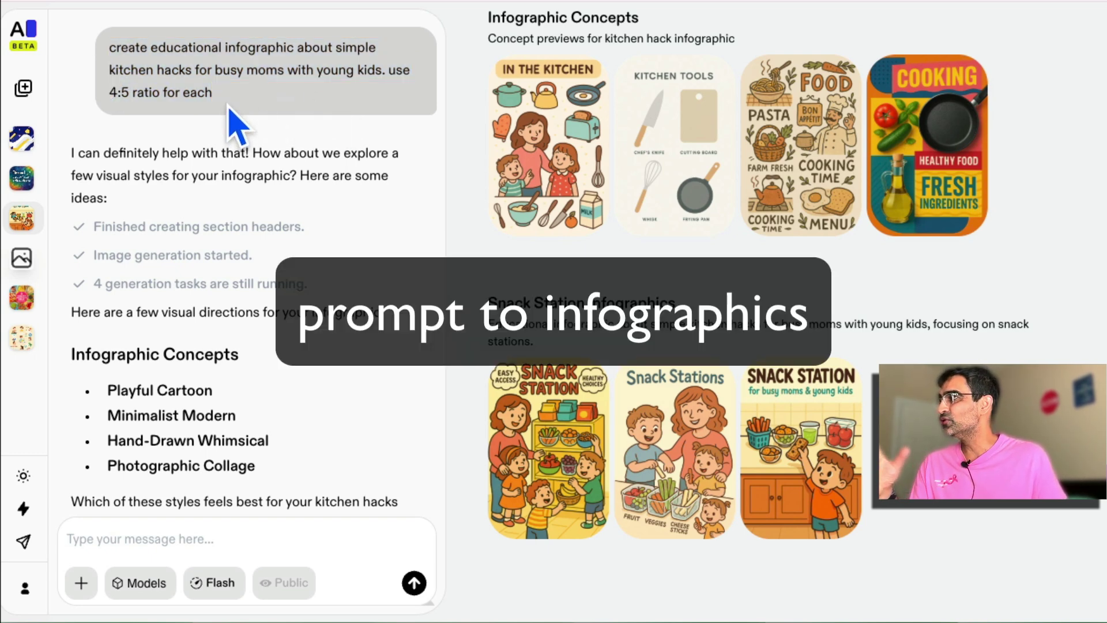
left_click_drag(276, 104, 122, 42)
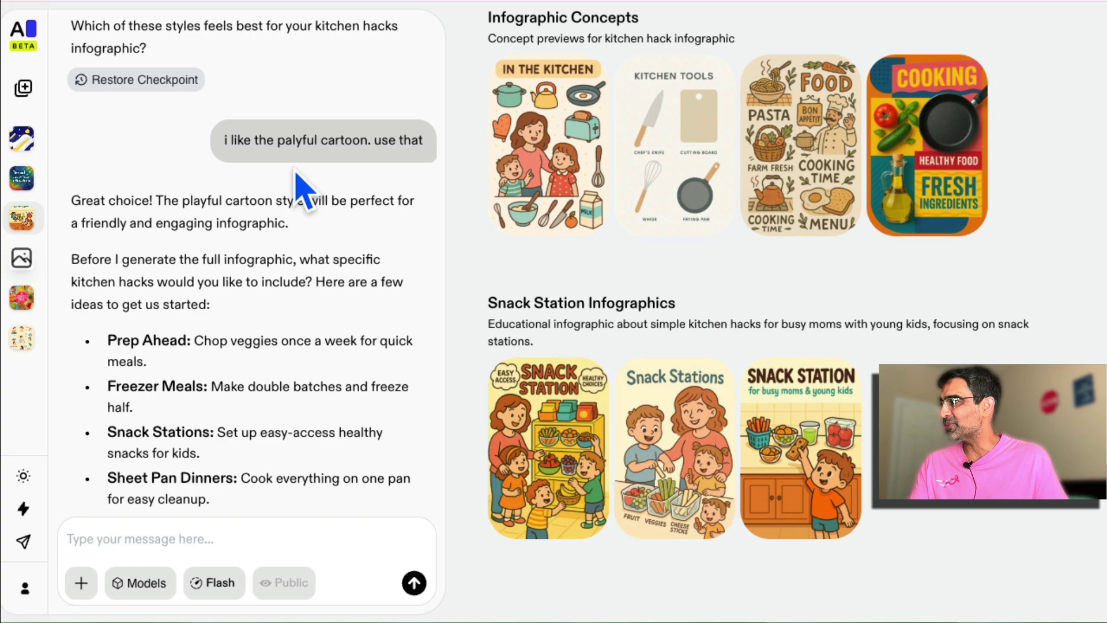
scroll(259, 190, "up", 4)
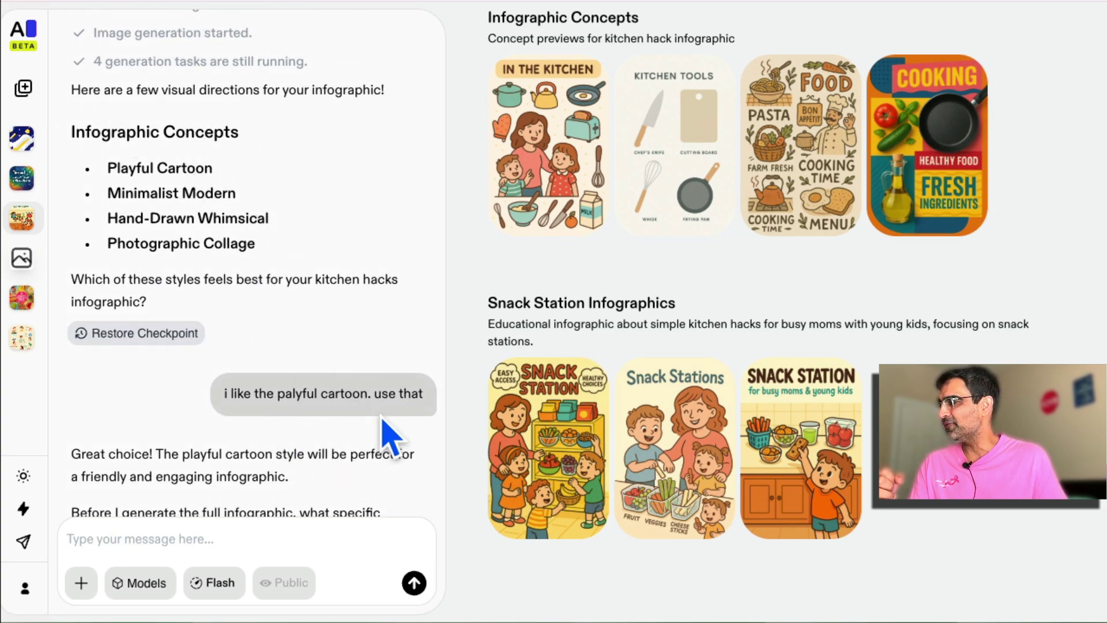
scroll(372, 392, "down", 4)
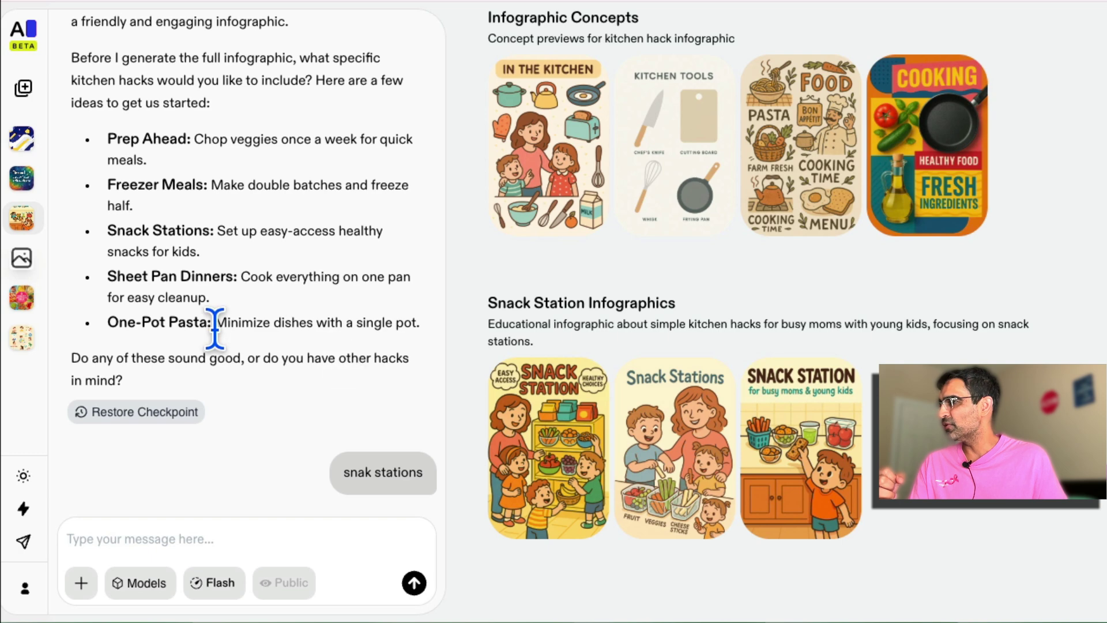
Step: View the three Snack Station infographic variations full size, then return to the gallery
left_click(566, 502)
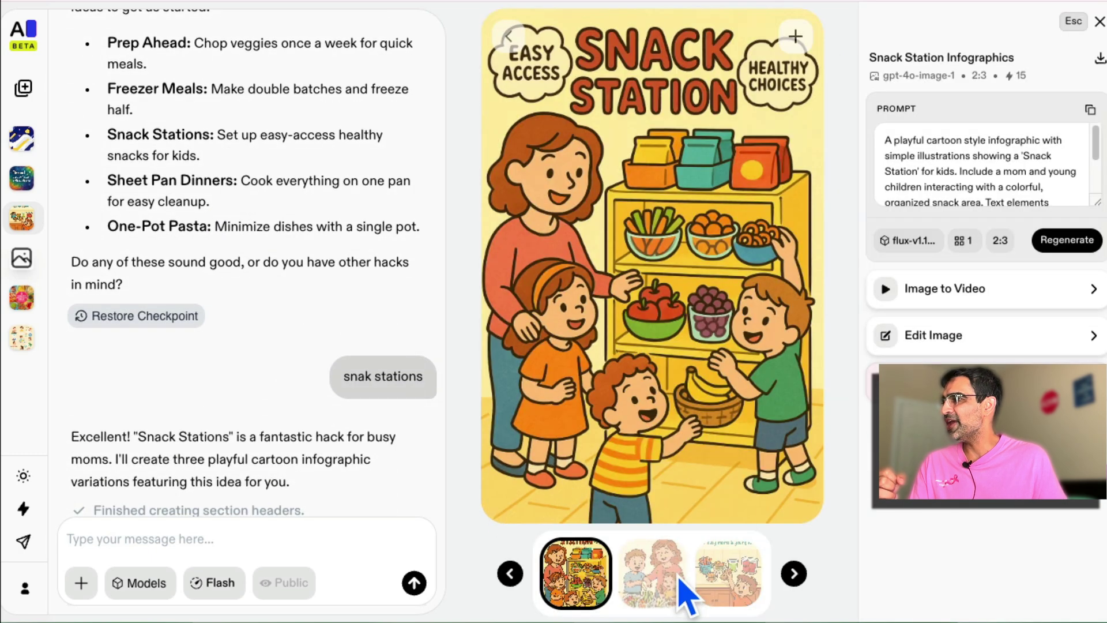
left_click(654, 577)
left_click(732, 581)
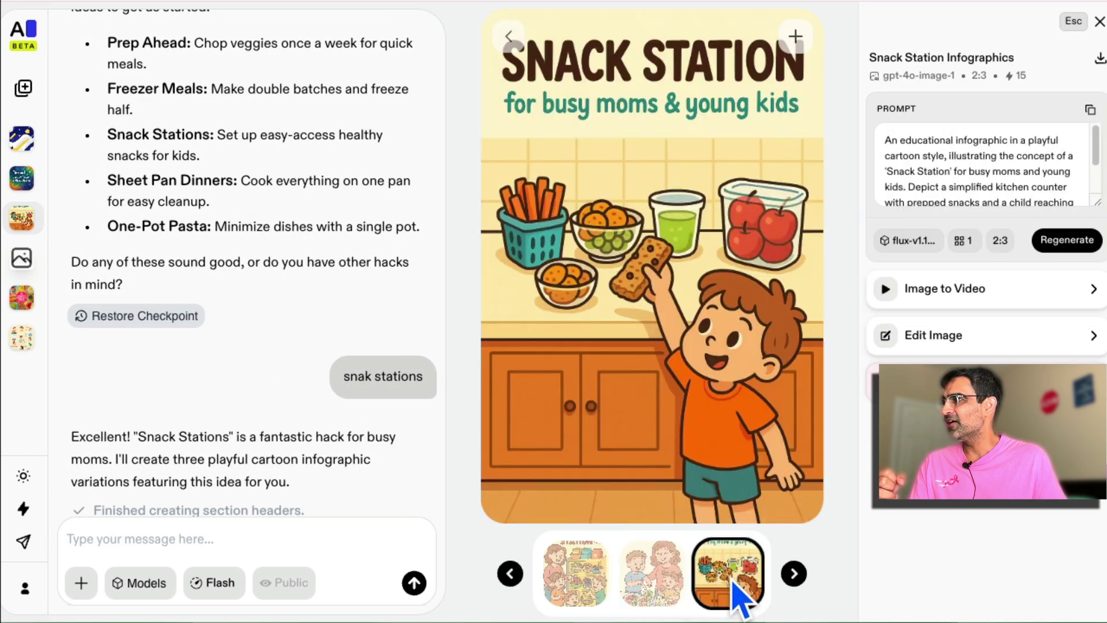
left_click(508, 36)
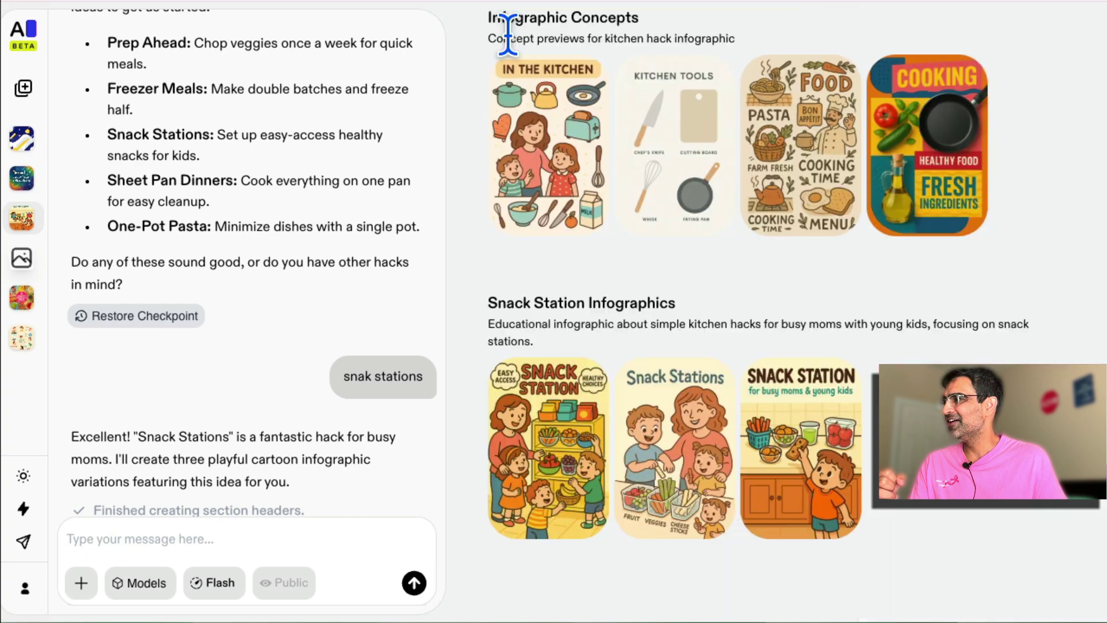
scroll(267, 376, "down", 10)
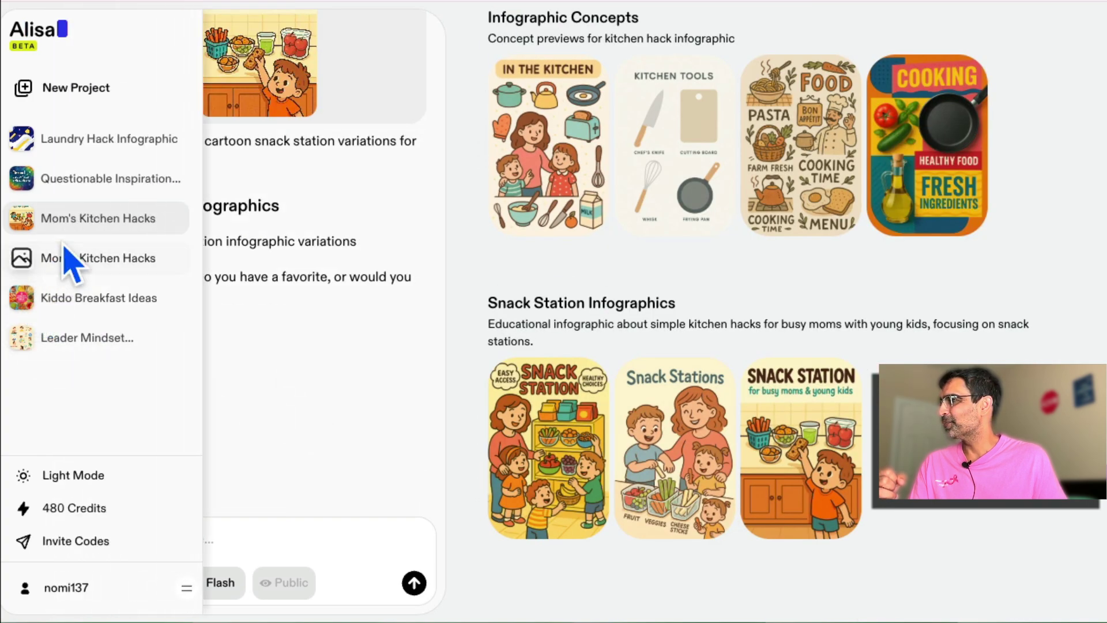
Step: Scroll through the Kiddo Breakfast Ideas chat, then switch to the Laundry Hack Infographic project
left_click(67, 309)
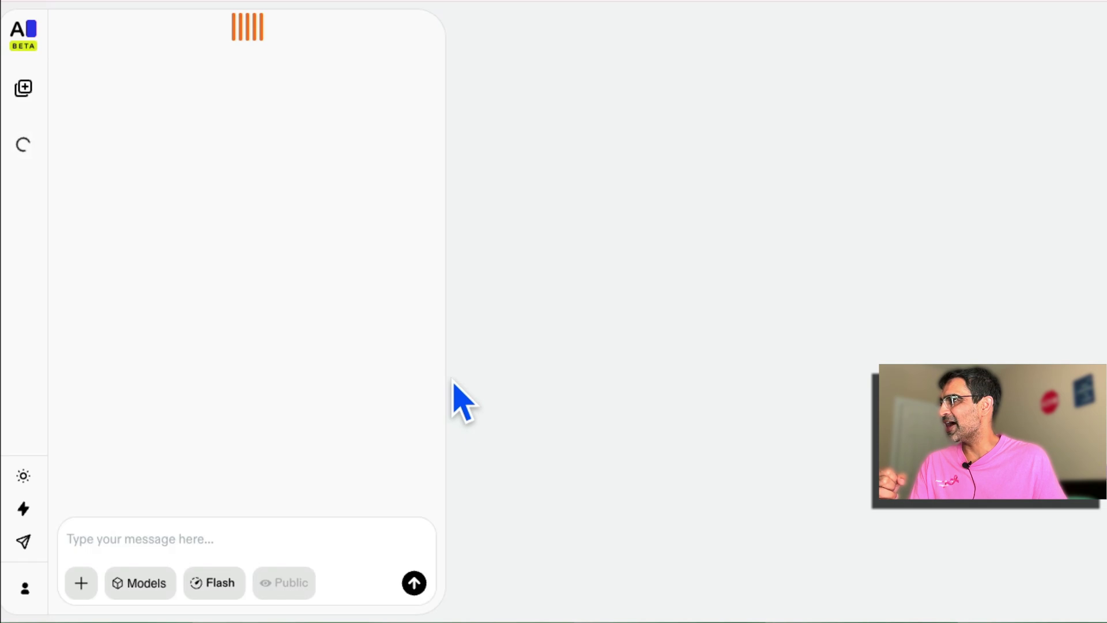
scroll(363, 389, "up", 5)
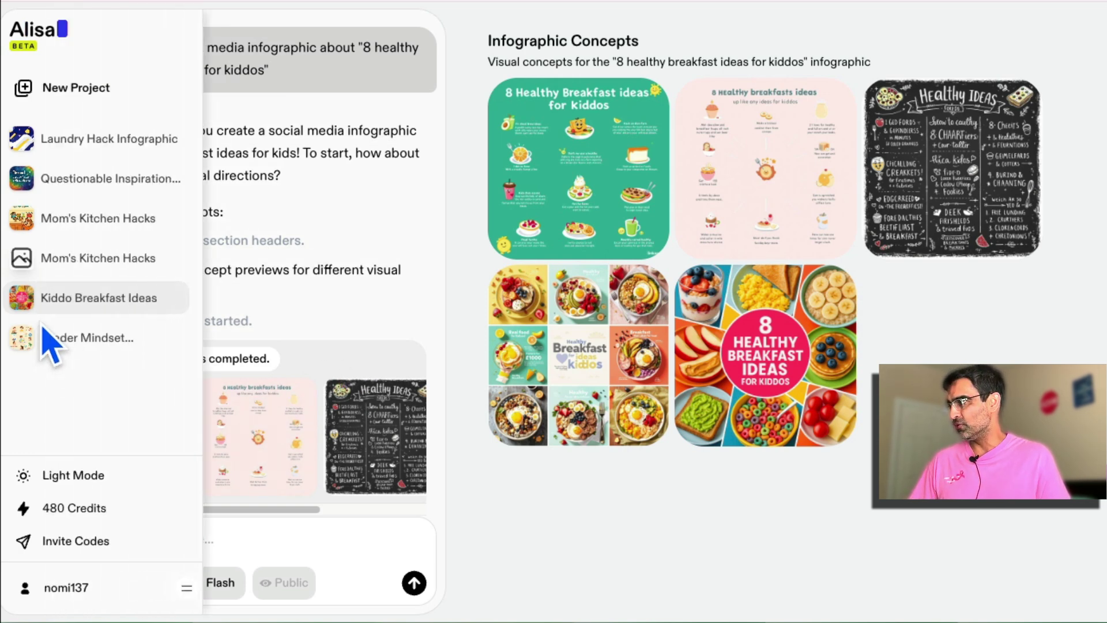
left_click(75, 140)
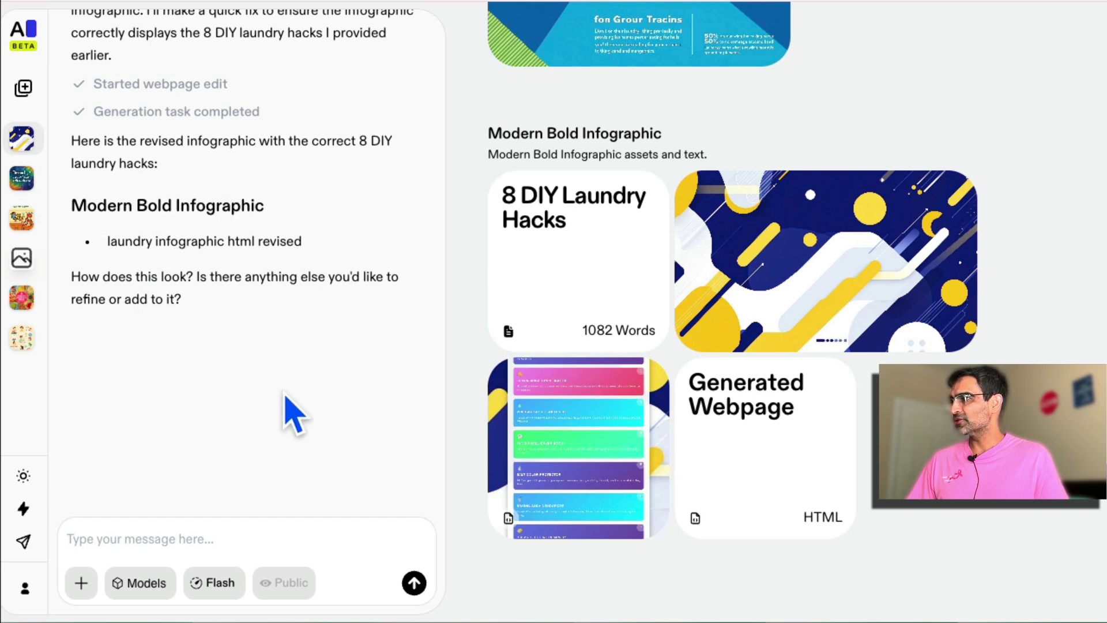
Step: Preview the 8 DIY Laundry Hacks webpage, glance at the abstract background asset, and scroll its cards
left_click(613, 462)
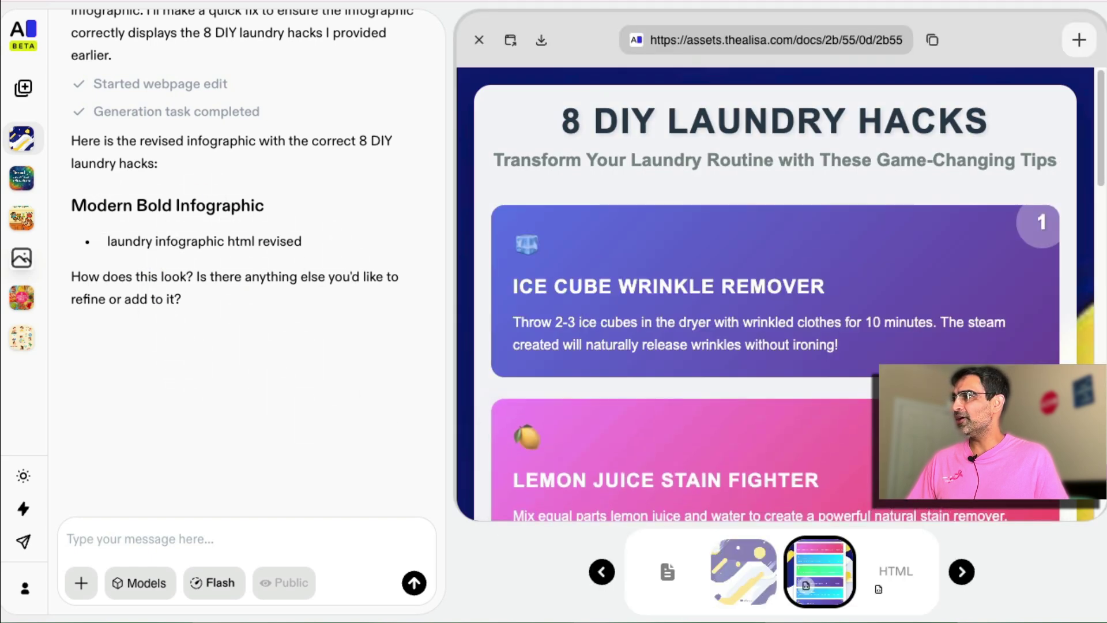
scroll(775, 294, "down", 5)
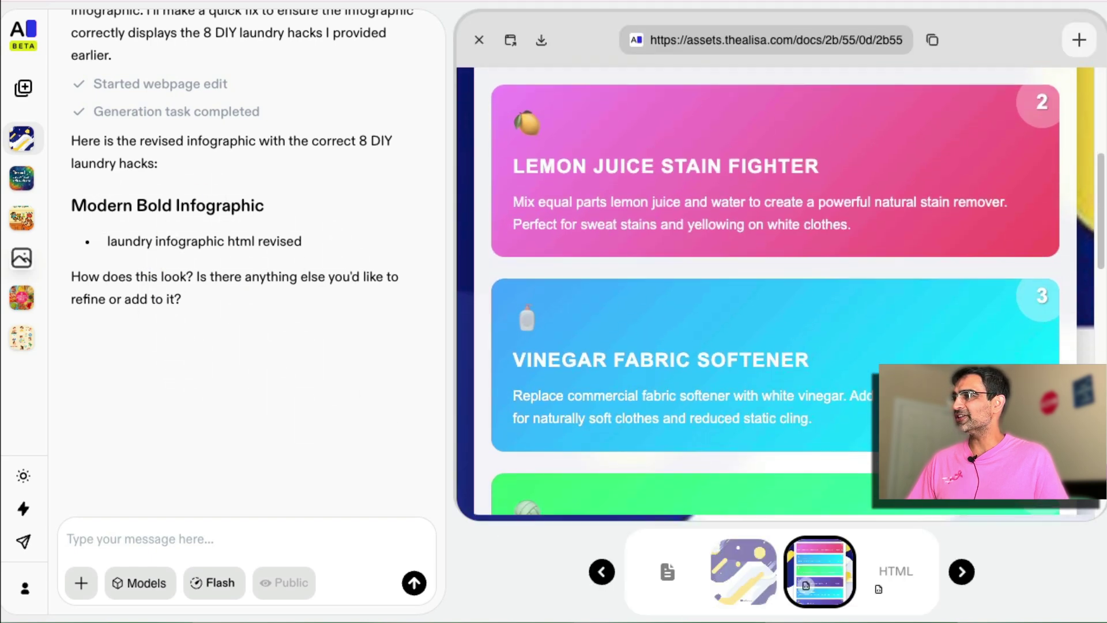
scroll(776, 294, "down", 10)
scroll(775, 294, "down", 3)
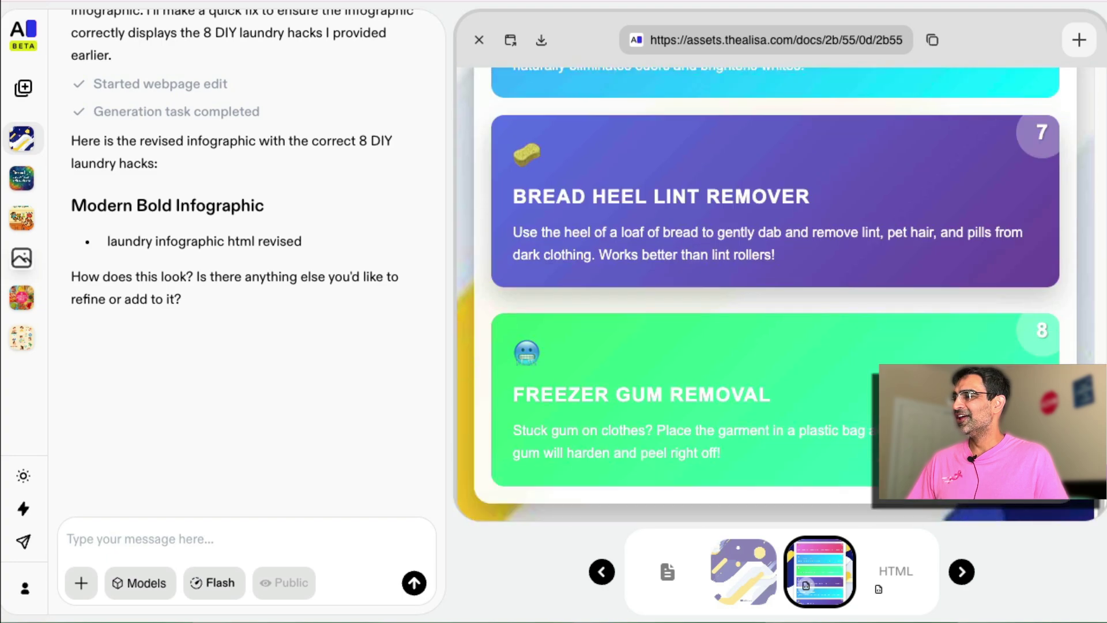
left_click(755, 592)
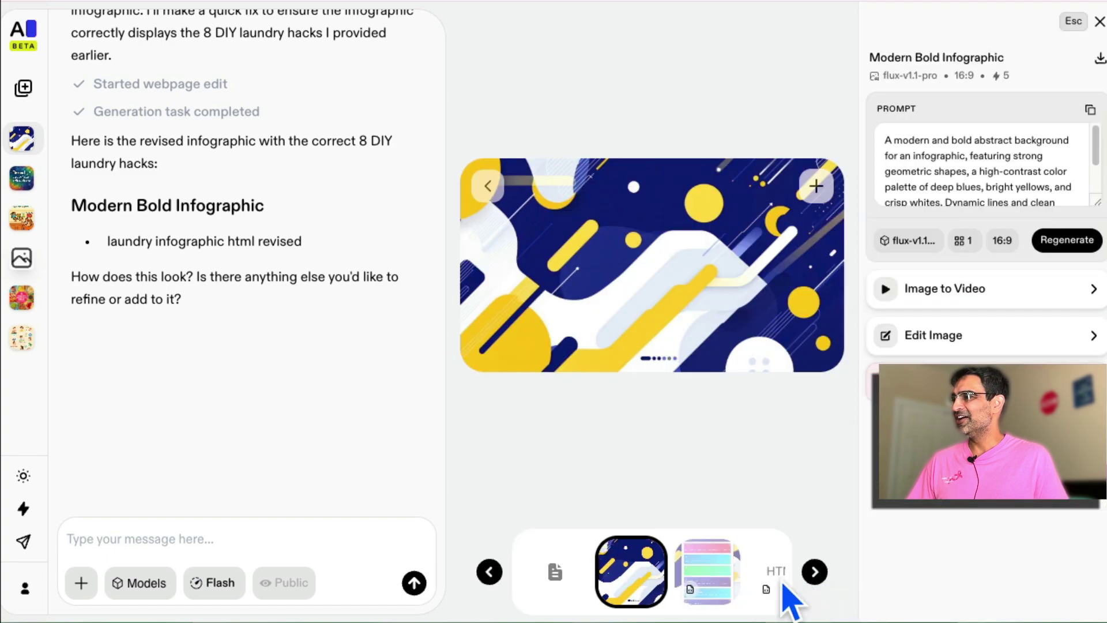
left_click(718, 582)
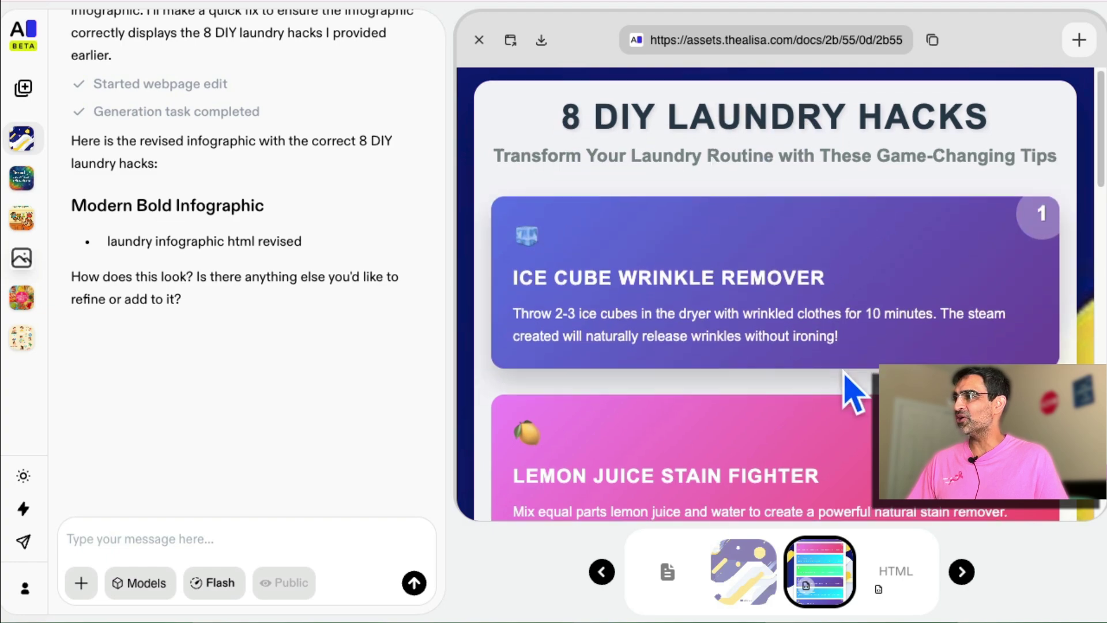
scroll(847, 386, "down", 5)
scroll(852, 391, "down", 10)
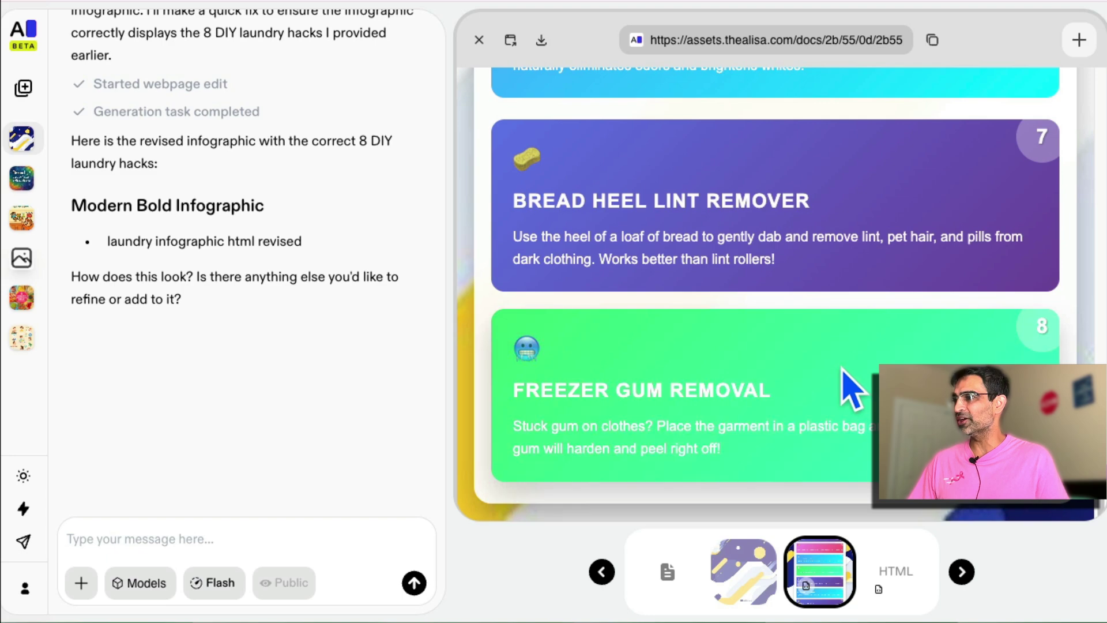
Step: Check the other HTML version and background image, then scroll the revised infographic webpage
left_click(907, 588)
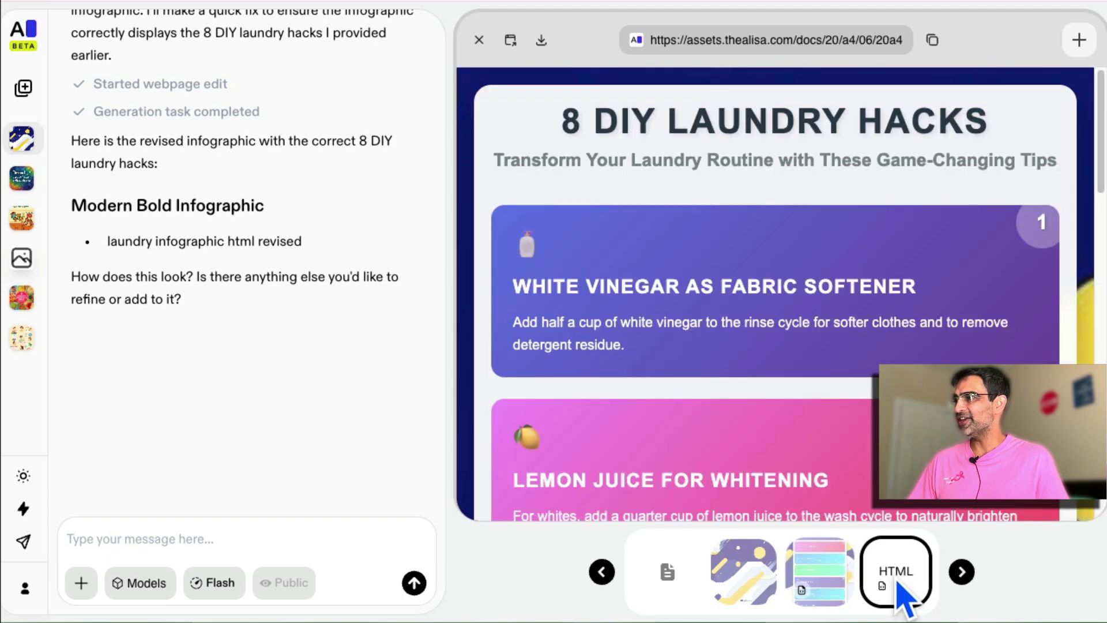
scroll(900, 318, "down", 15)
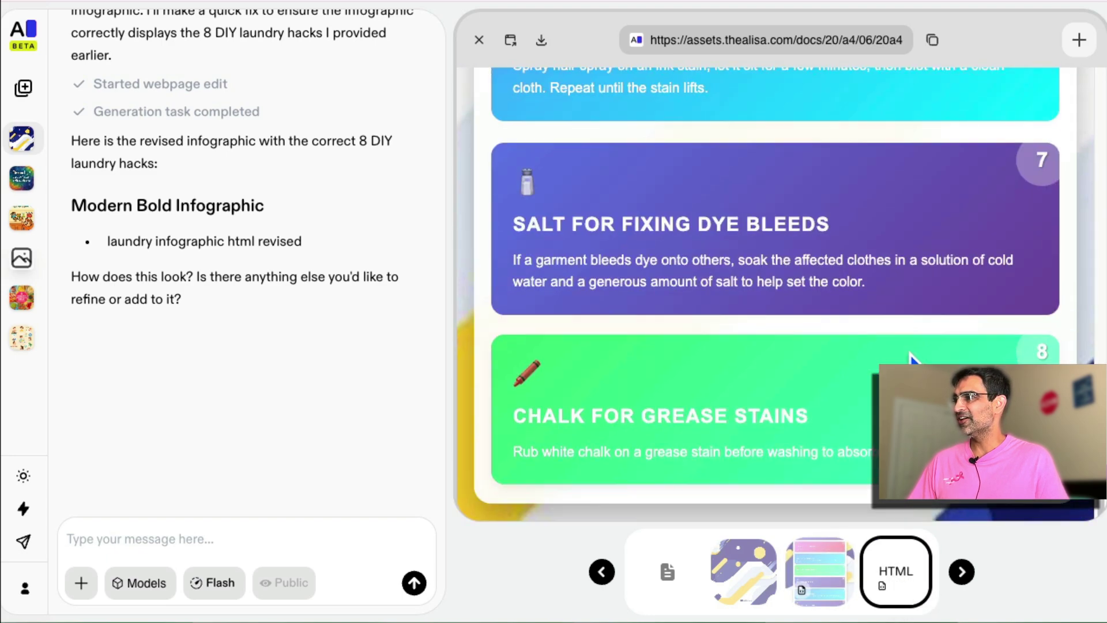
left_click(745, 586)
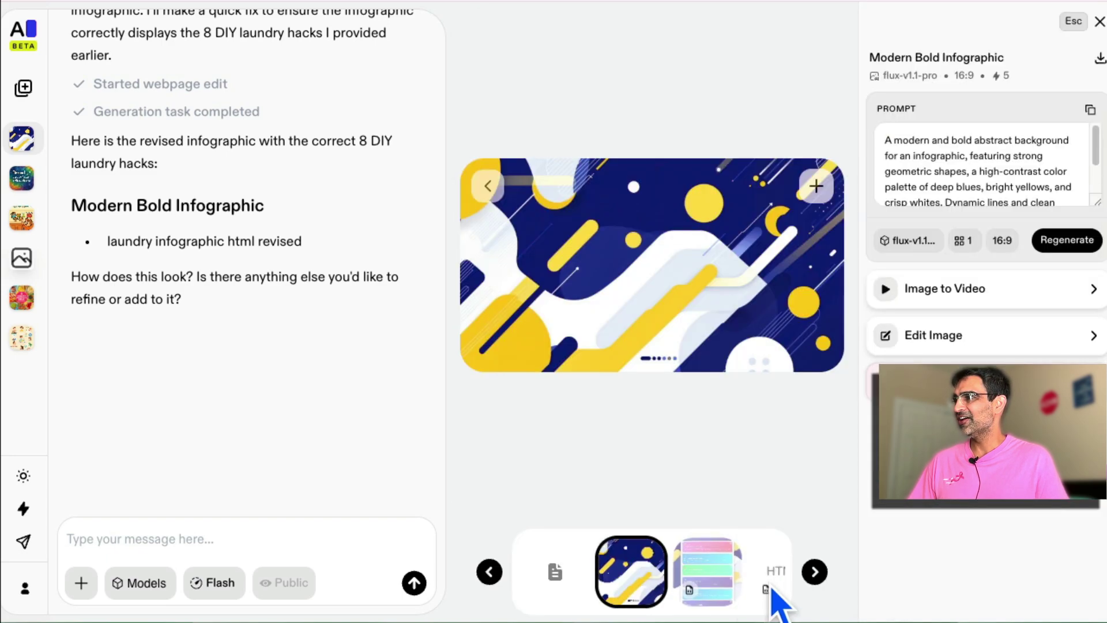
left_click(712, 589)
scroll(833, 339, "down", 12)
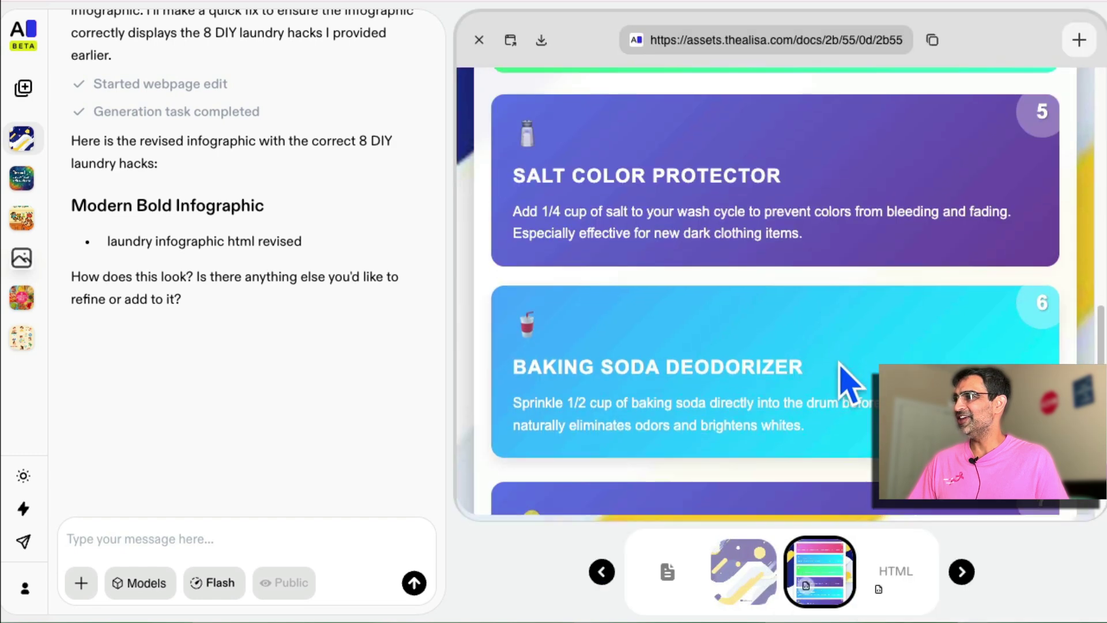
Step: Open the Leader Mindset project and scroll through its chat
mouse_move(25, 352)
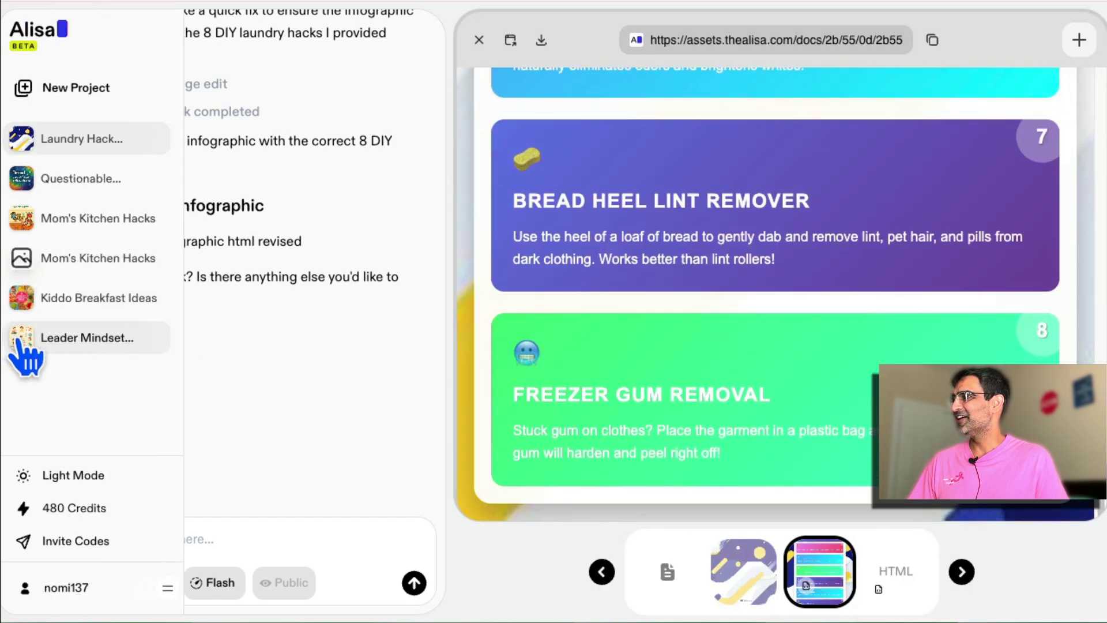
left_click(70, 339)
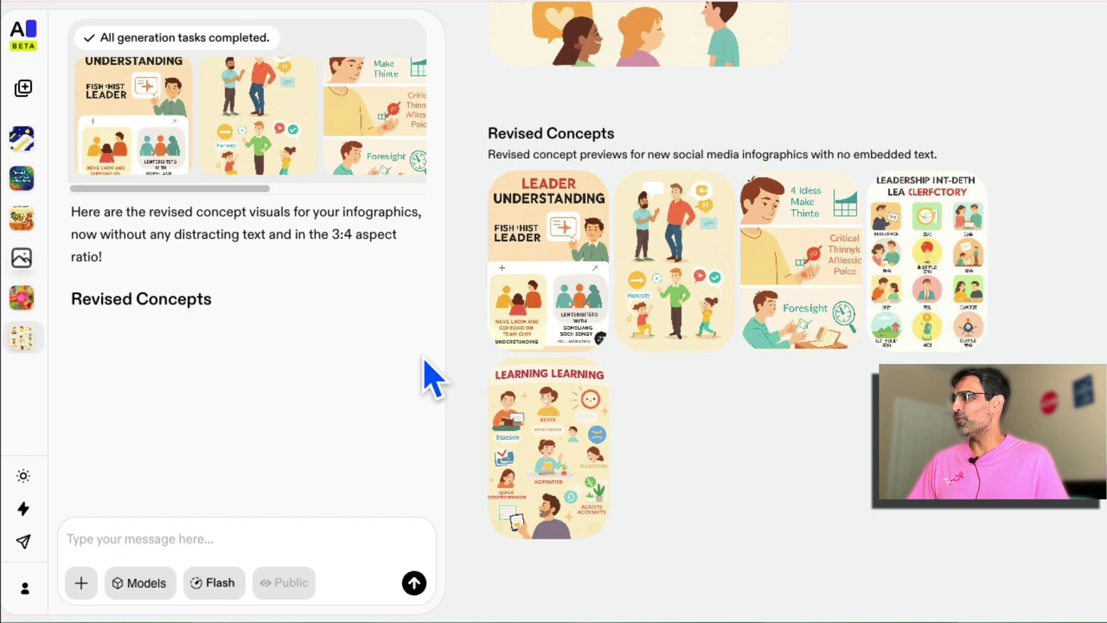
scroll(245, 320, "up", 15)
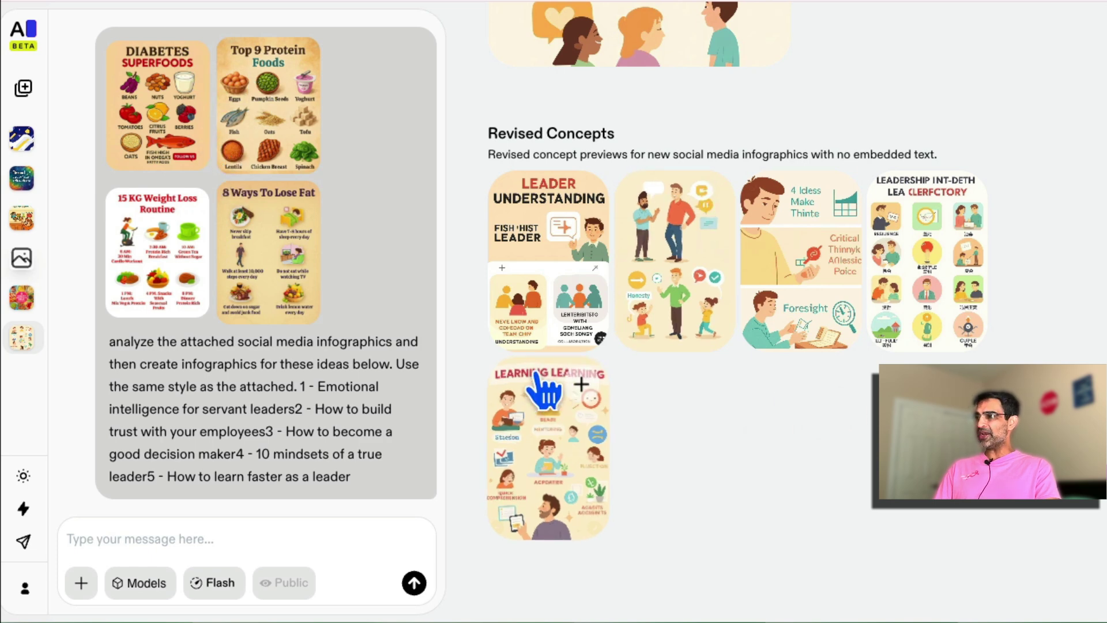
Step: View the three revised concept images from Leader Understanding, then open the questionable posters project
left_click(559, 267)
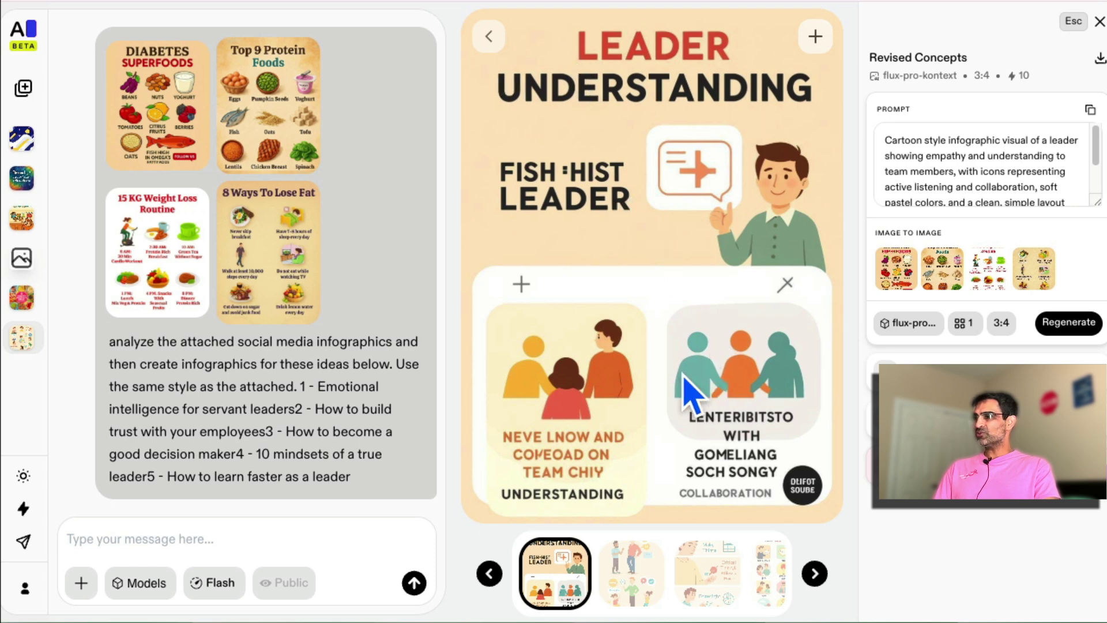
left_click(630, 600)
left_click(640, 600)
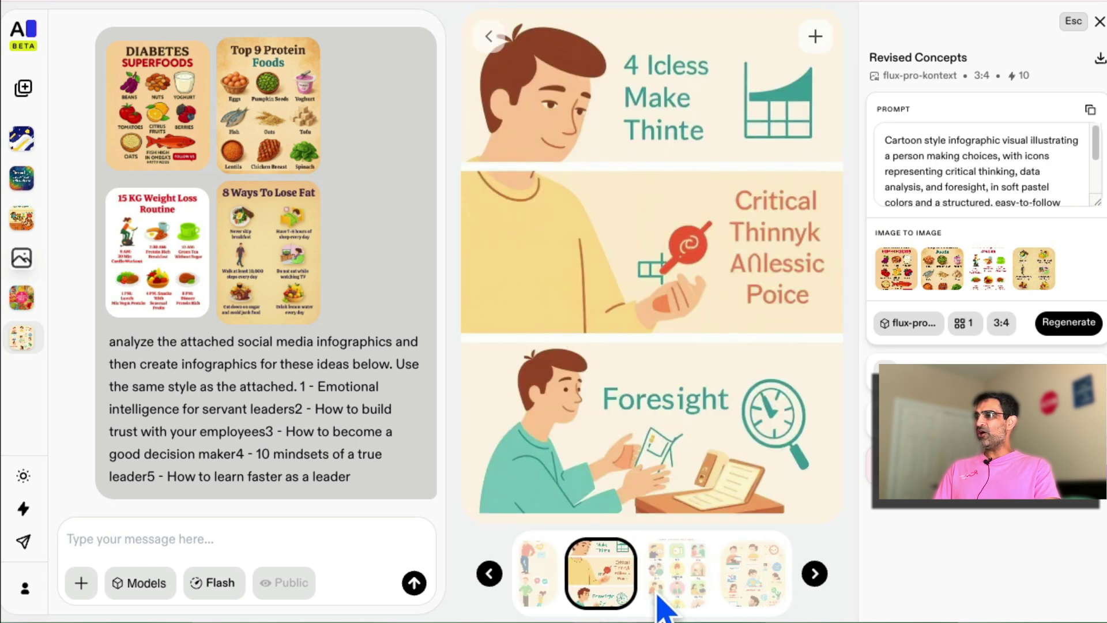
left_click(489, 38)
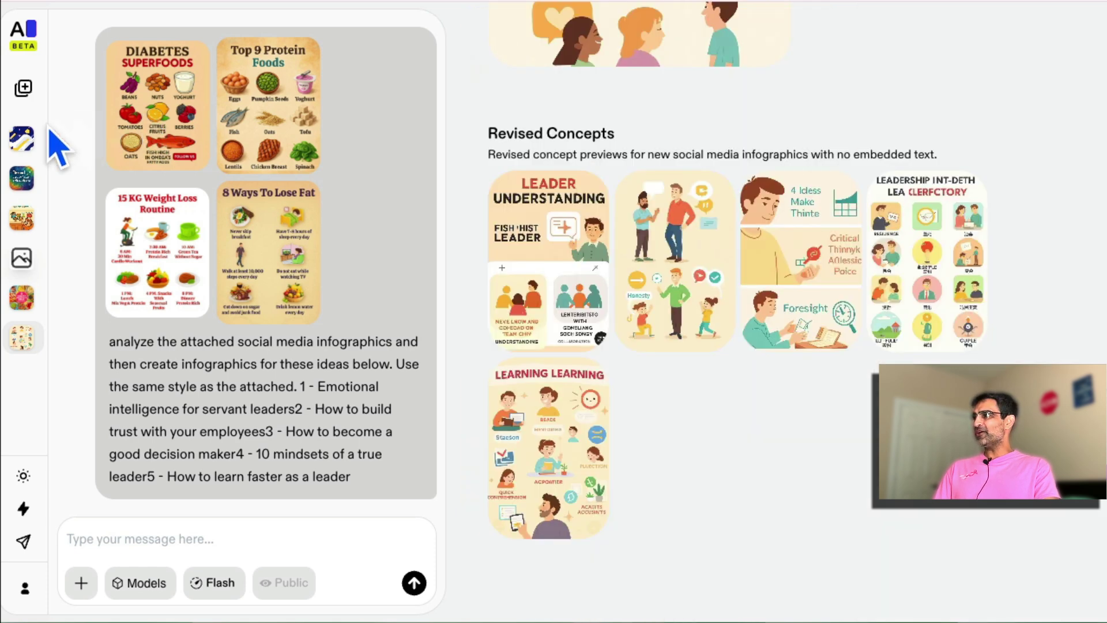
left_click(86, 181)
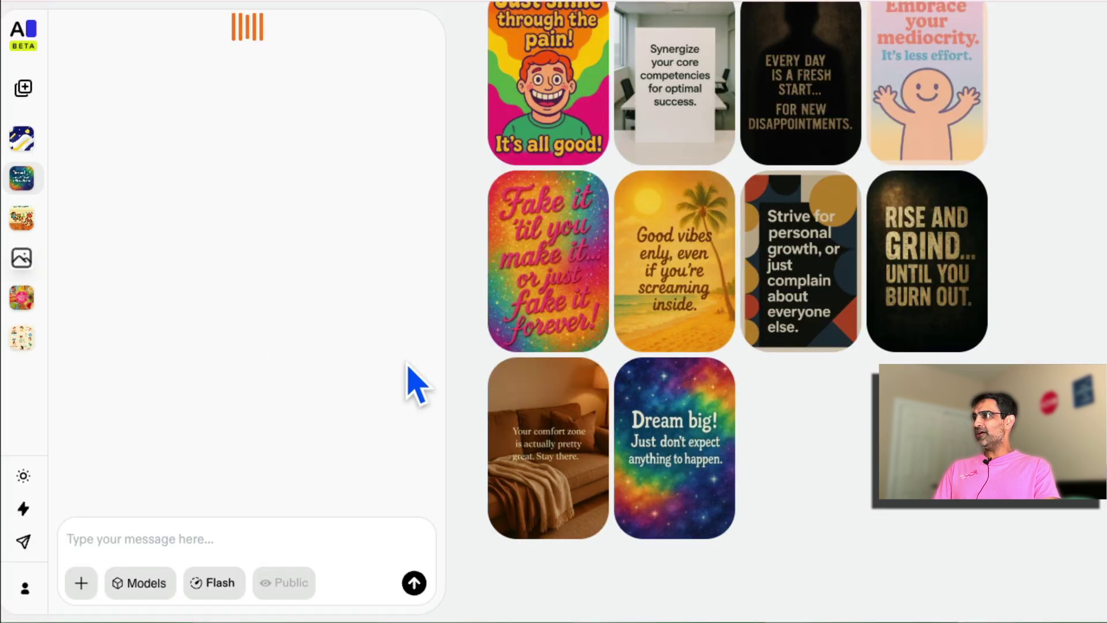
Step: View the 'Dream big!', couch and Rise and Grind posters, then return to the Laundry Hack Infographic project
left_click(690, 459)
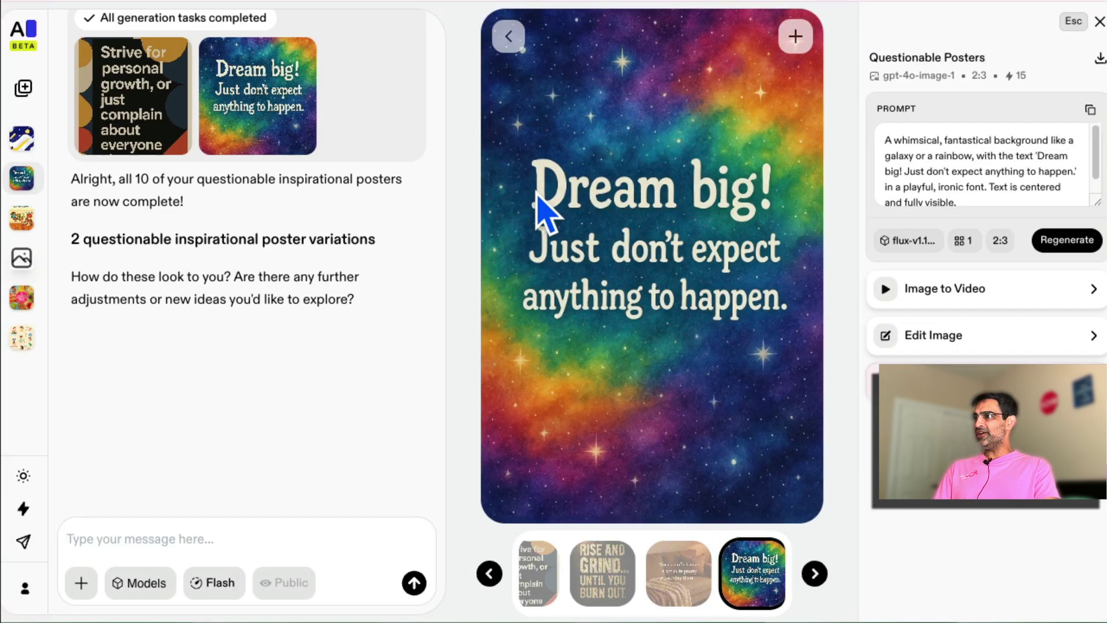
left_click(660, 594)
left_click(605, 592)
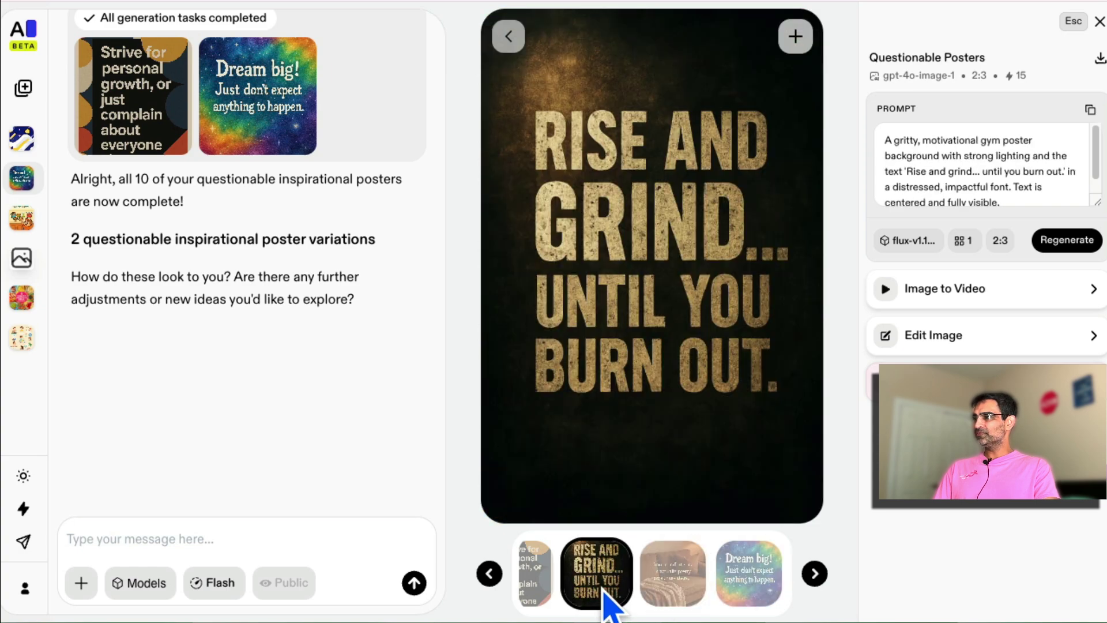
left_click(21, 141)
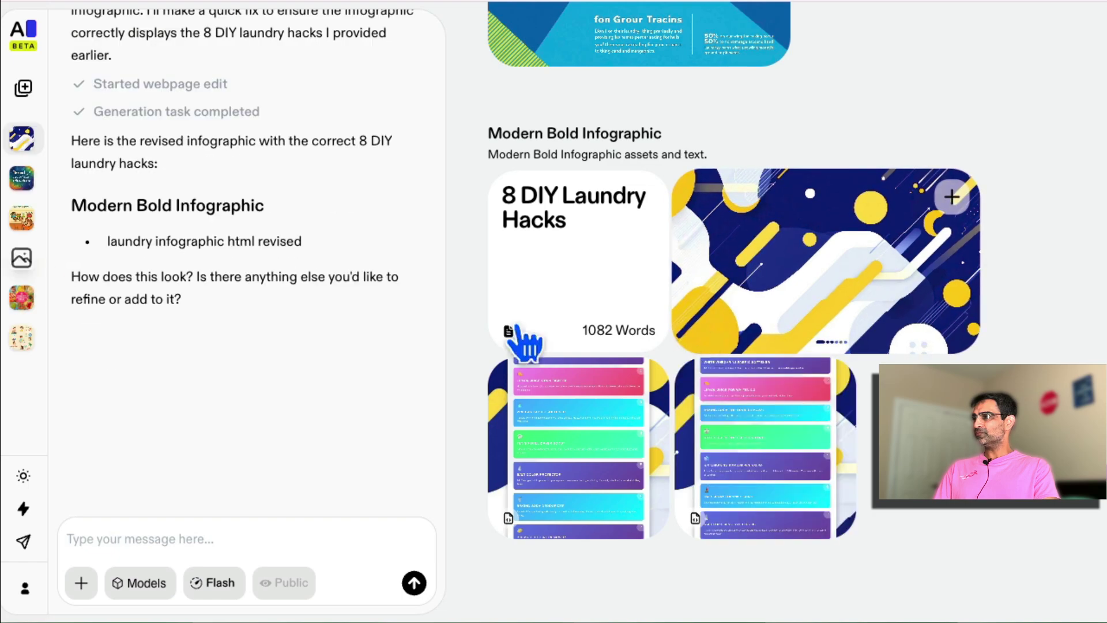
Step: Compare the Clean Minimalist, Playful Illustrated and Modern Bold infographic concepts full size
scroll(312, 265, "up", 15)
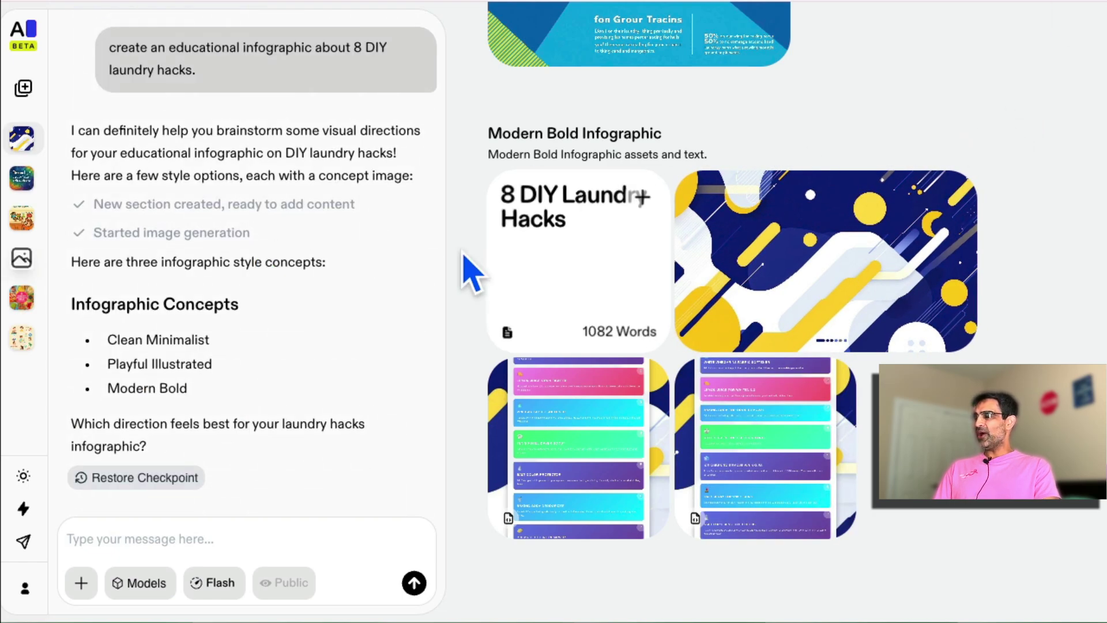
scroll(749, 234, "up", 8)
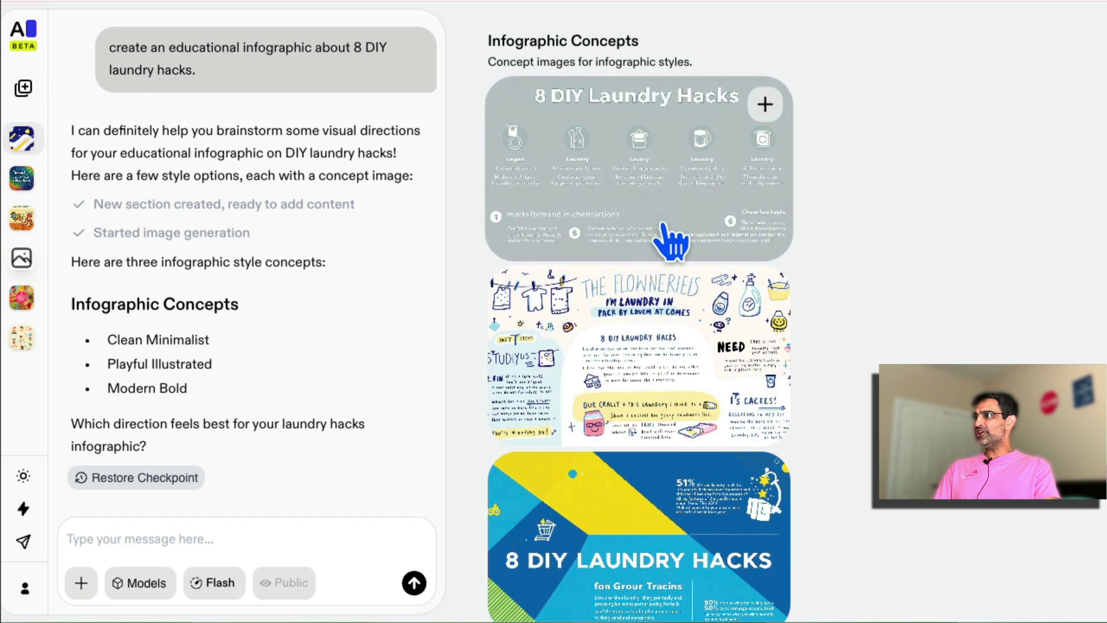
left_click(633, 182)
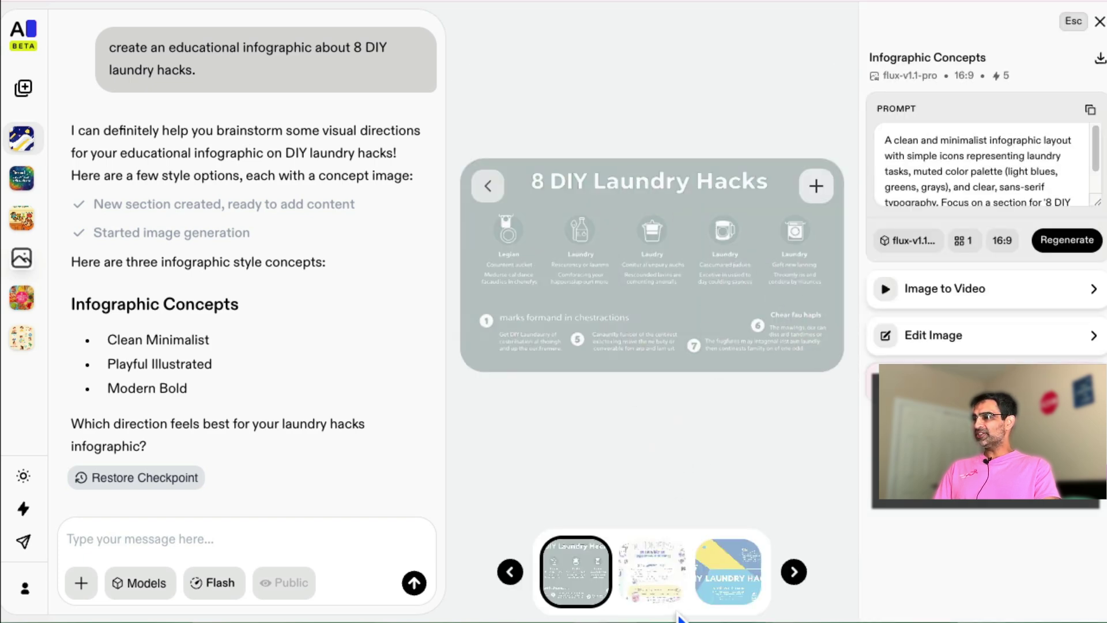
left_click(656, 602)
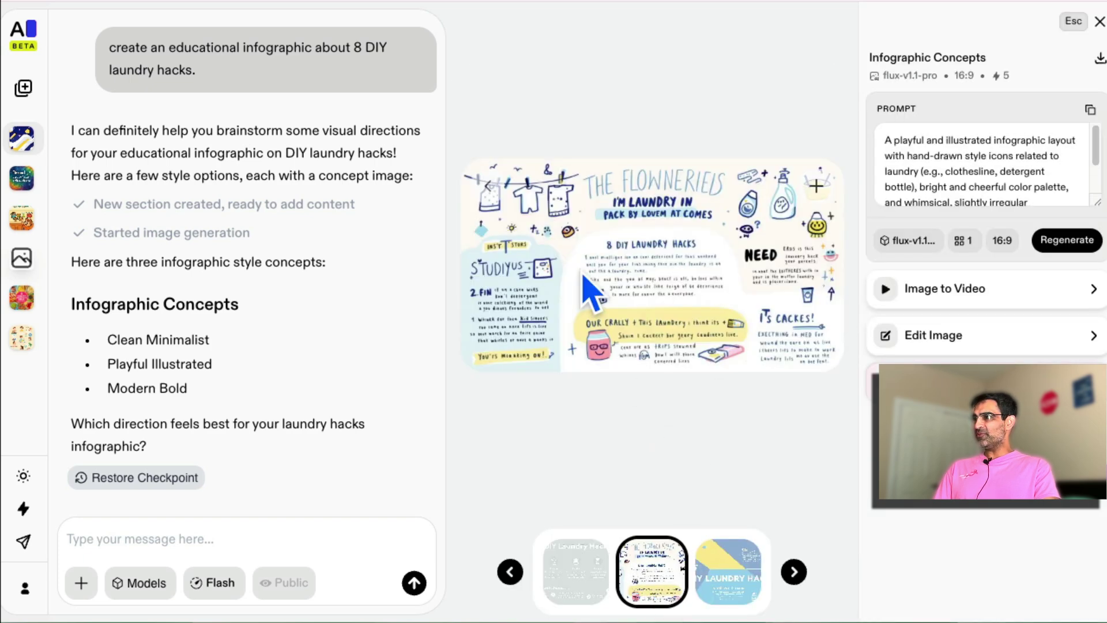
left_click(741, 575)
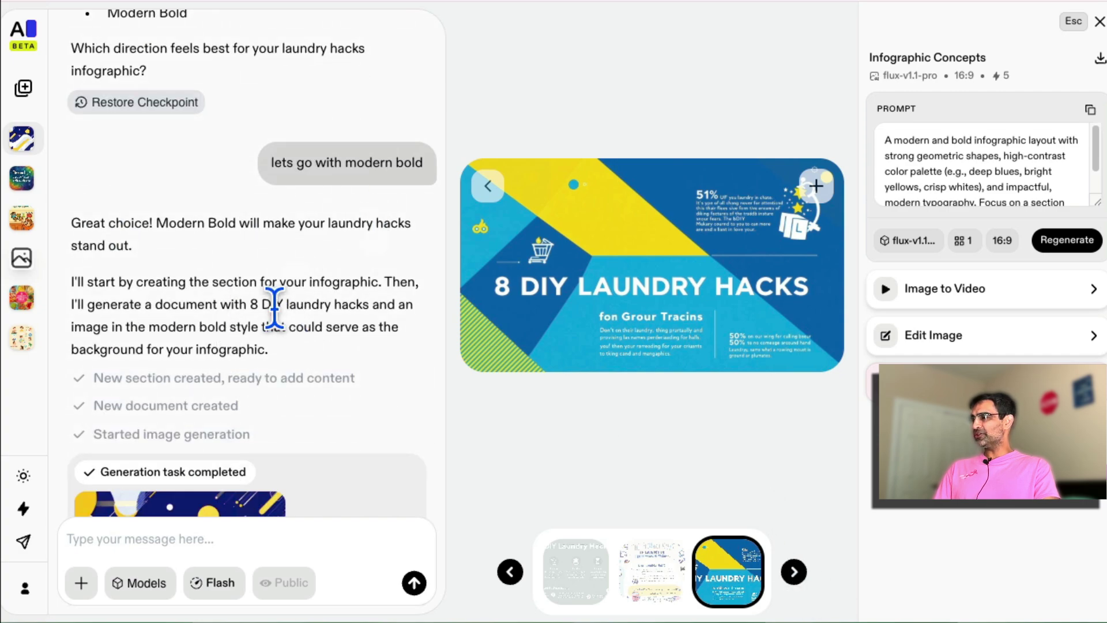
scroll(275, 309, "down", 12)
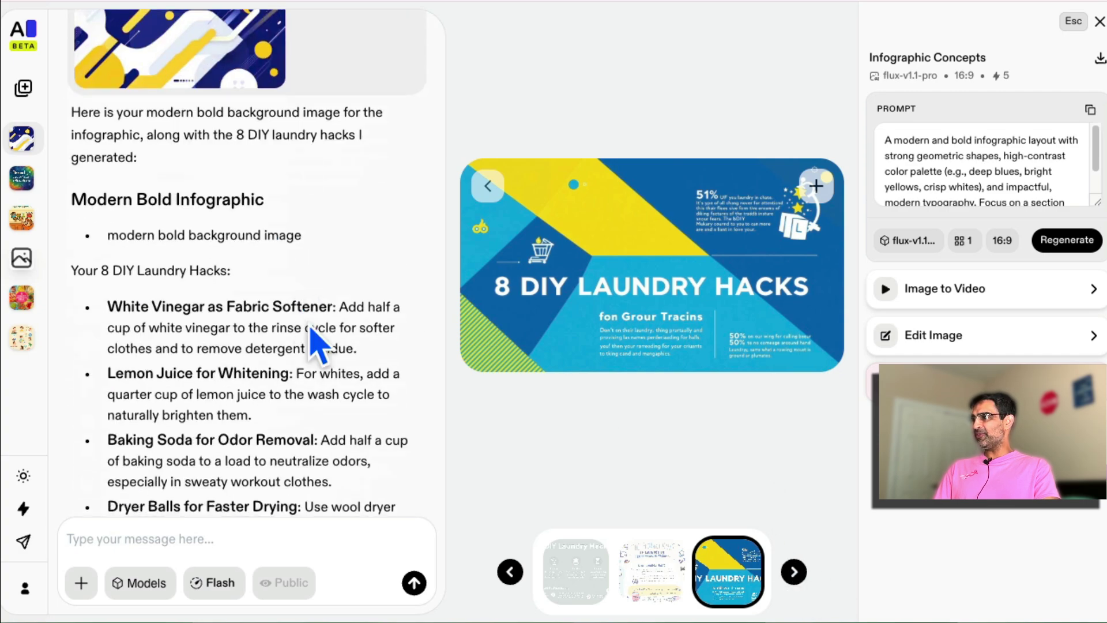
scroll(306, 318, "down", 5)
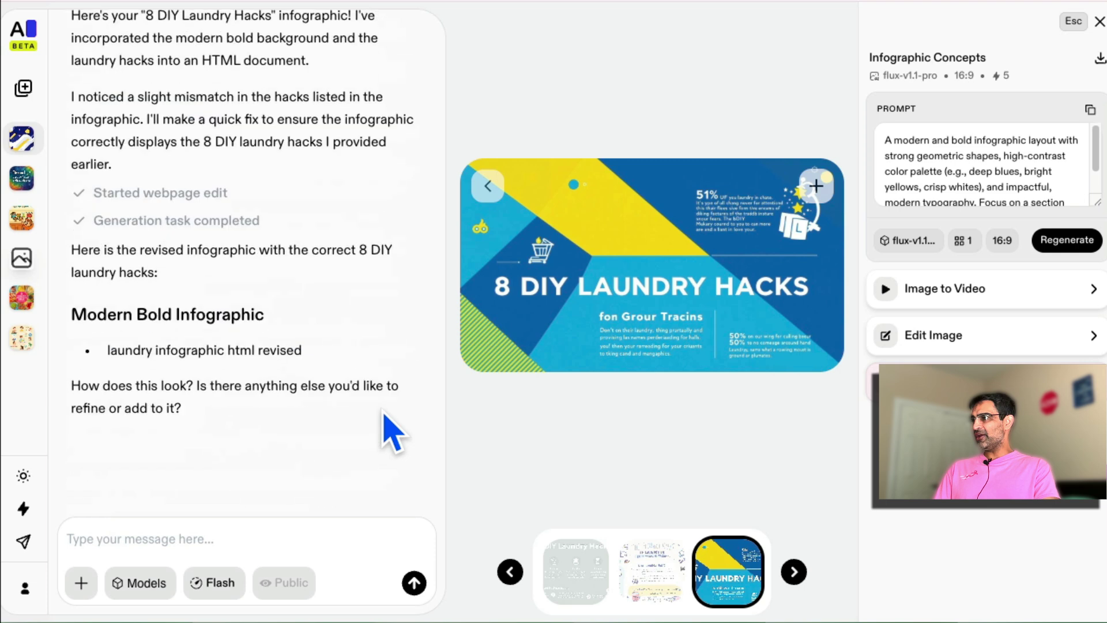
scroll(390, 433, "down", 3)
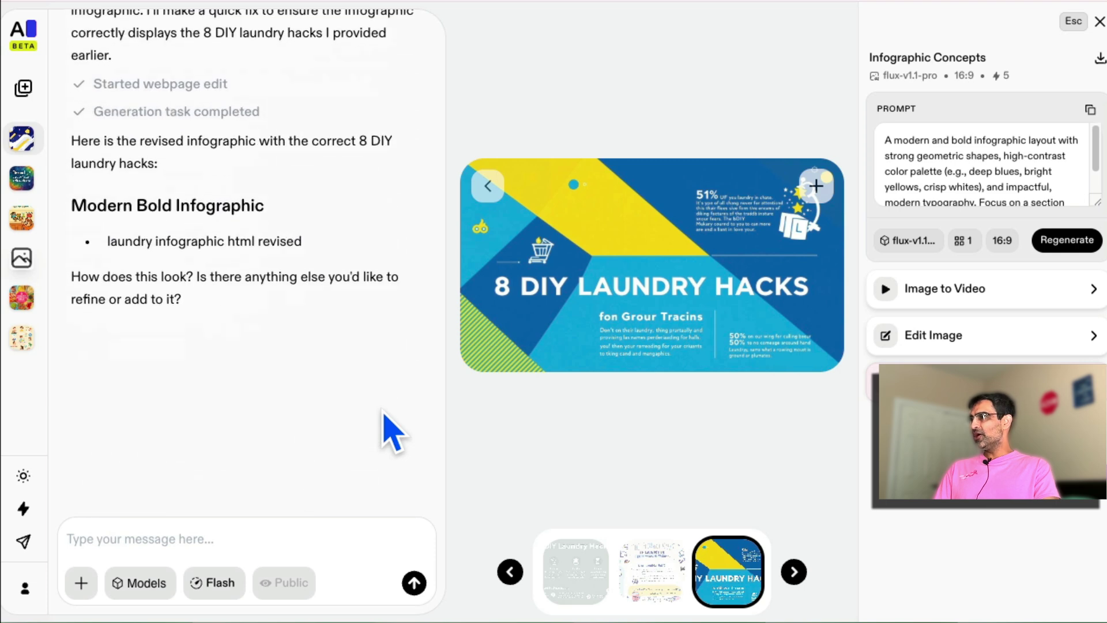
Step: Close the concept viewer and go to the 'Let's create!' home page
left_click(1100, 24)
scroll(865, 352, "down", 10)
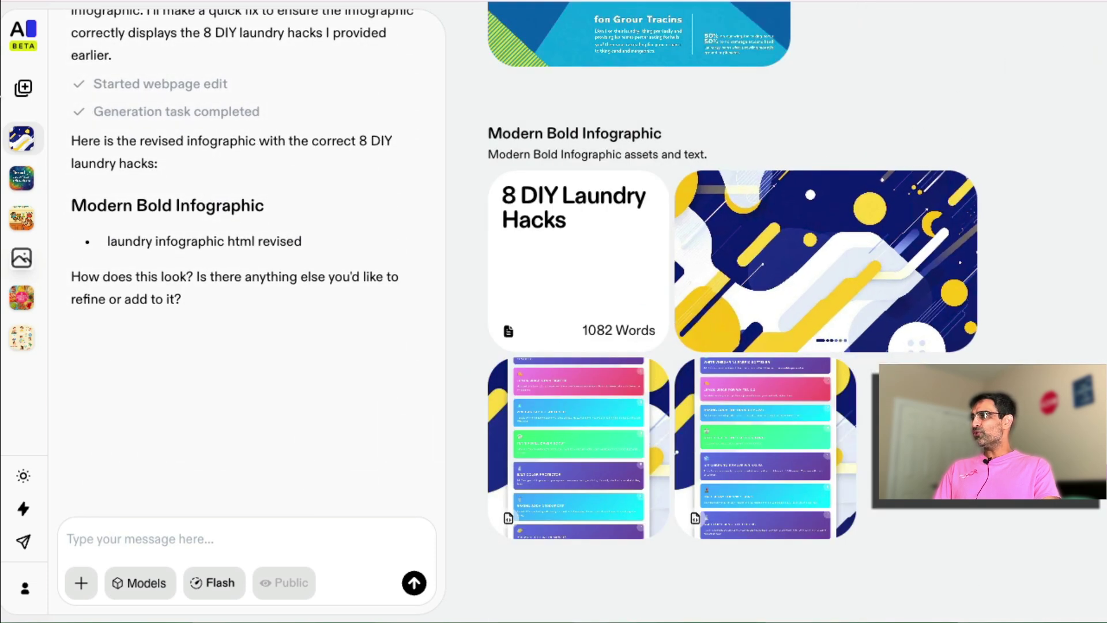
left_click(29, 29)
Step: Filter the home page community gallery to Concept Art and scroll through the examples
scroll(799, 404, "down", 1)
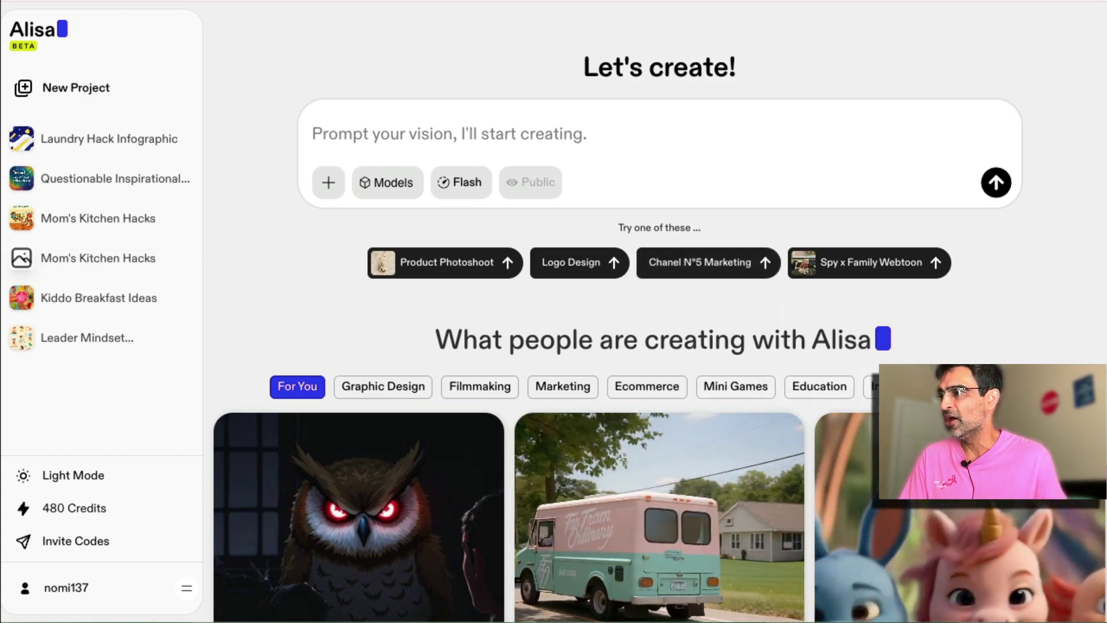
scroll(914, 217, "down", 5)
scroll(952, 331, "up", 3)
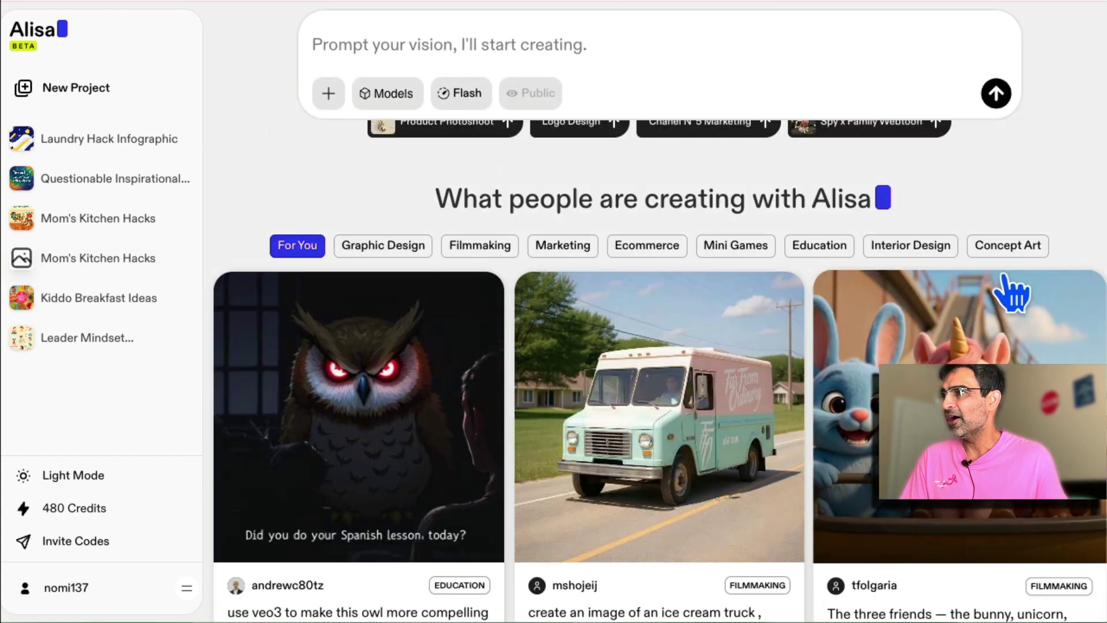
left_click(1008, 246)
scroll(980, 323, "down", 5)
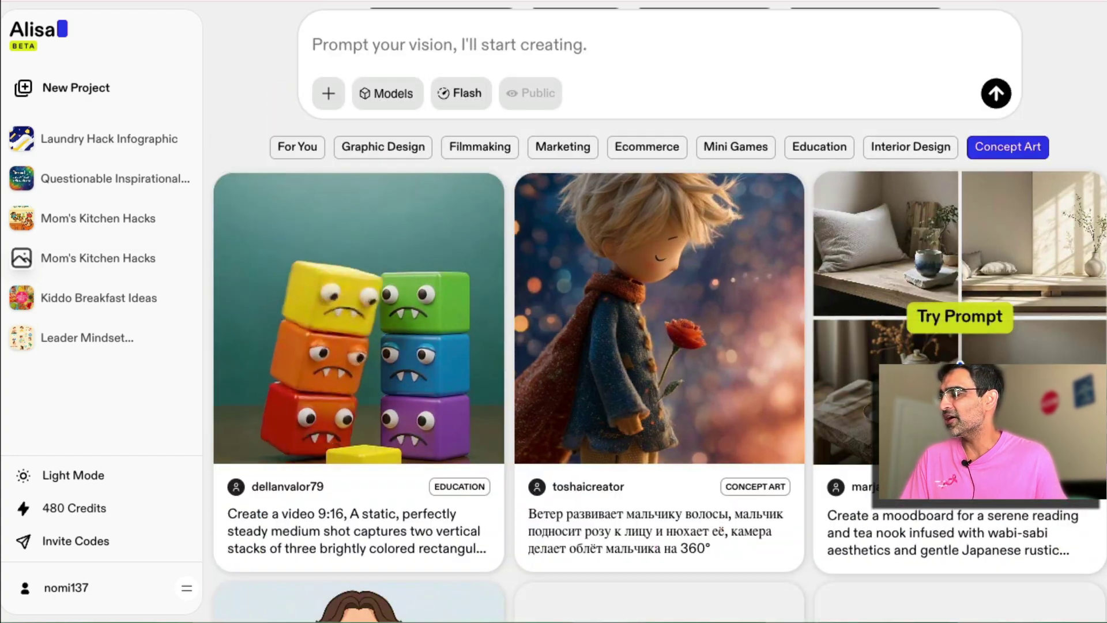
scroll(922, 230, "up", 5)
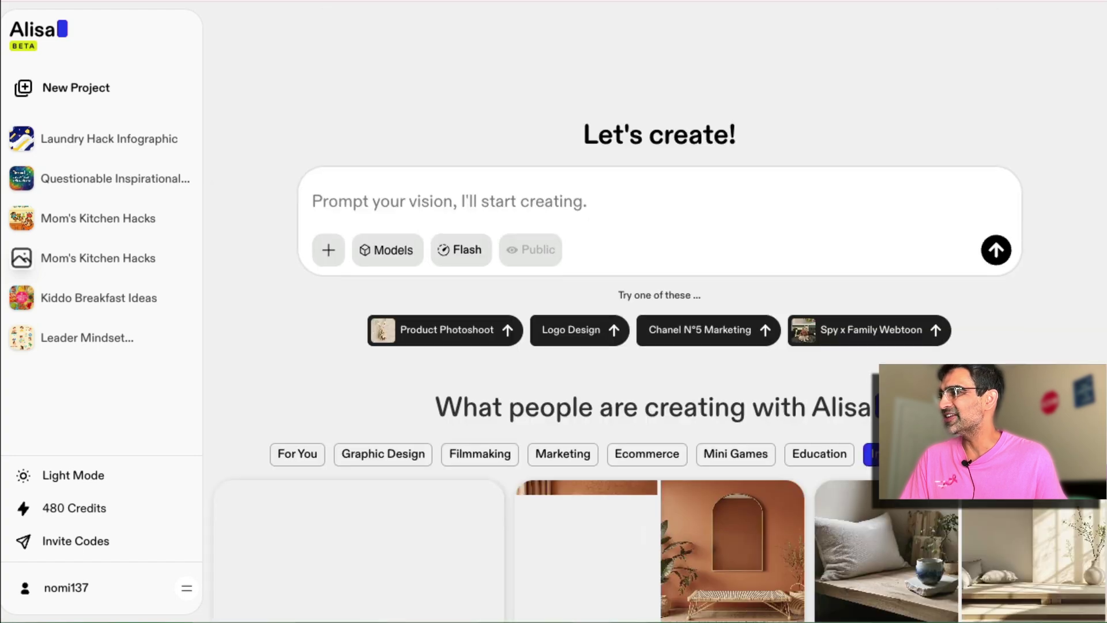
scroll(341, 267, "down", 5)
scroll(960, 311, "down", 5)
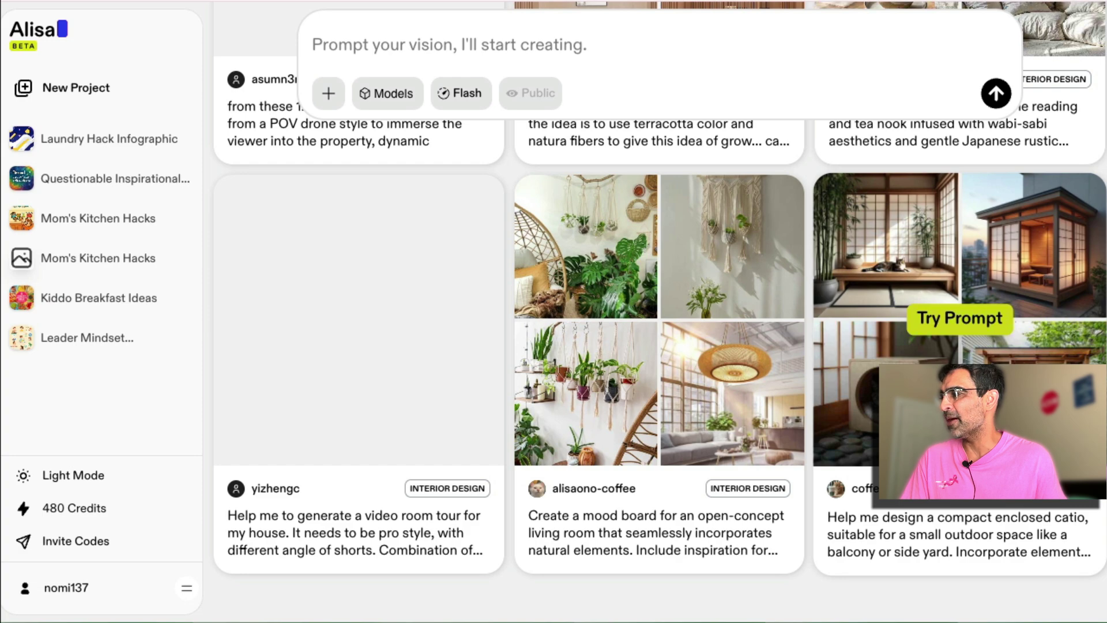
scroll(960, 311, "up", 10)
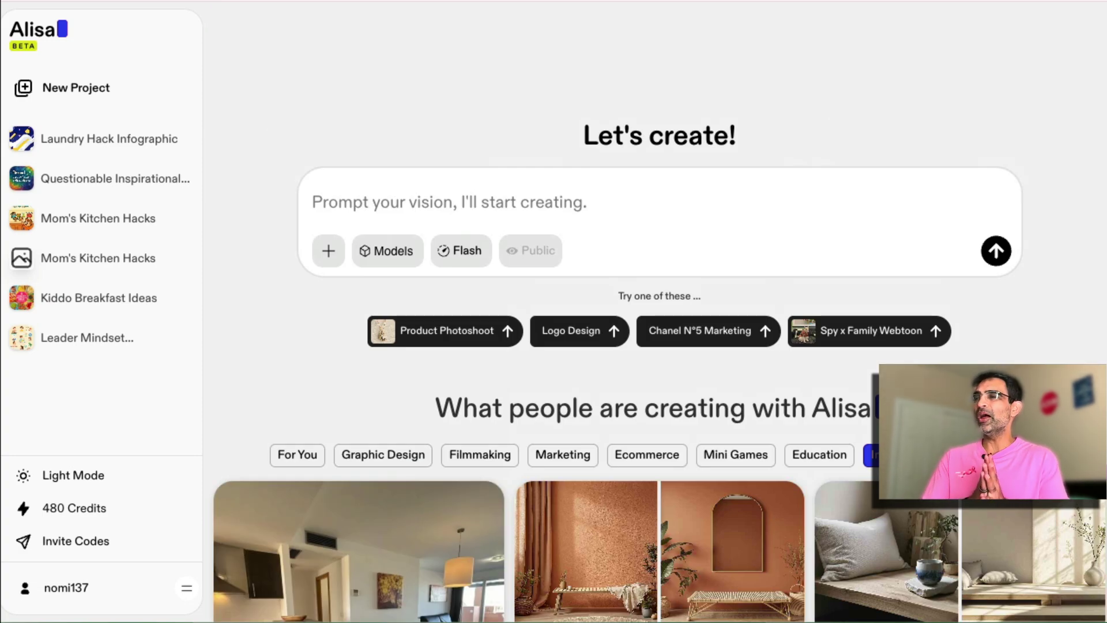